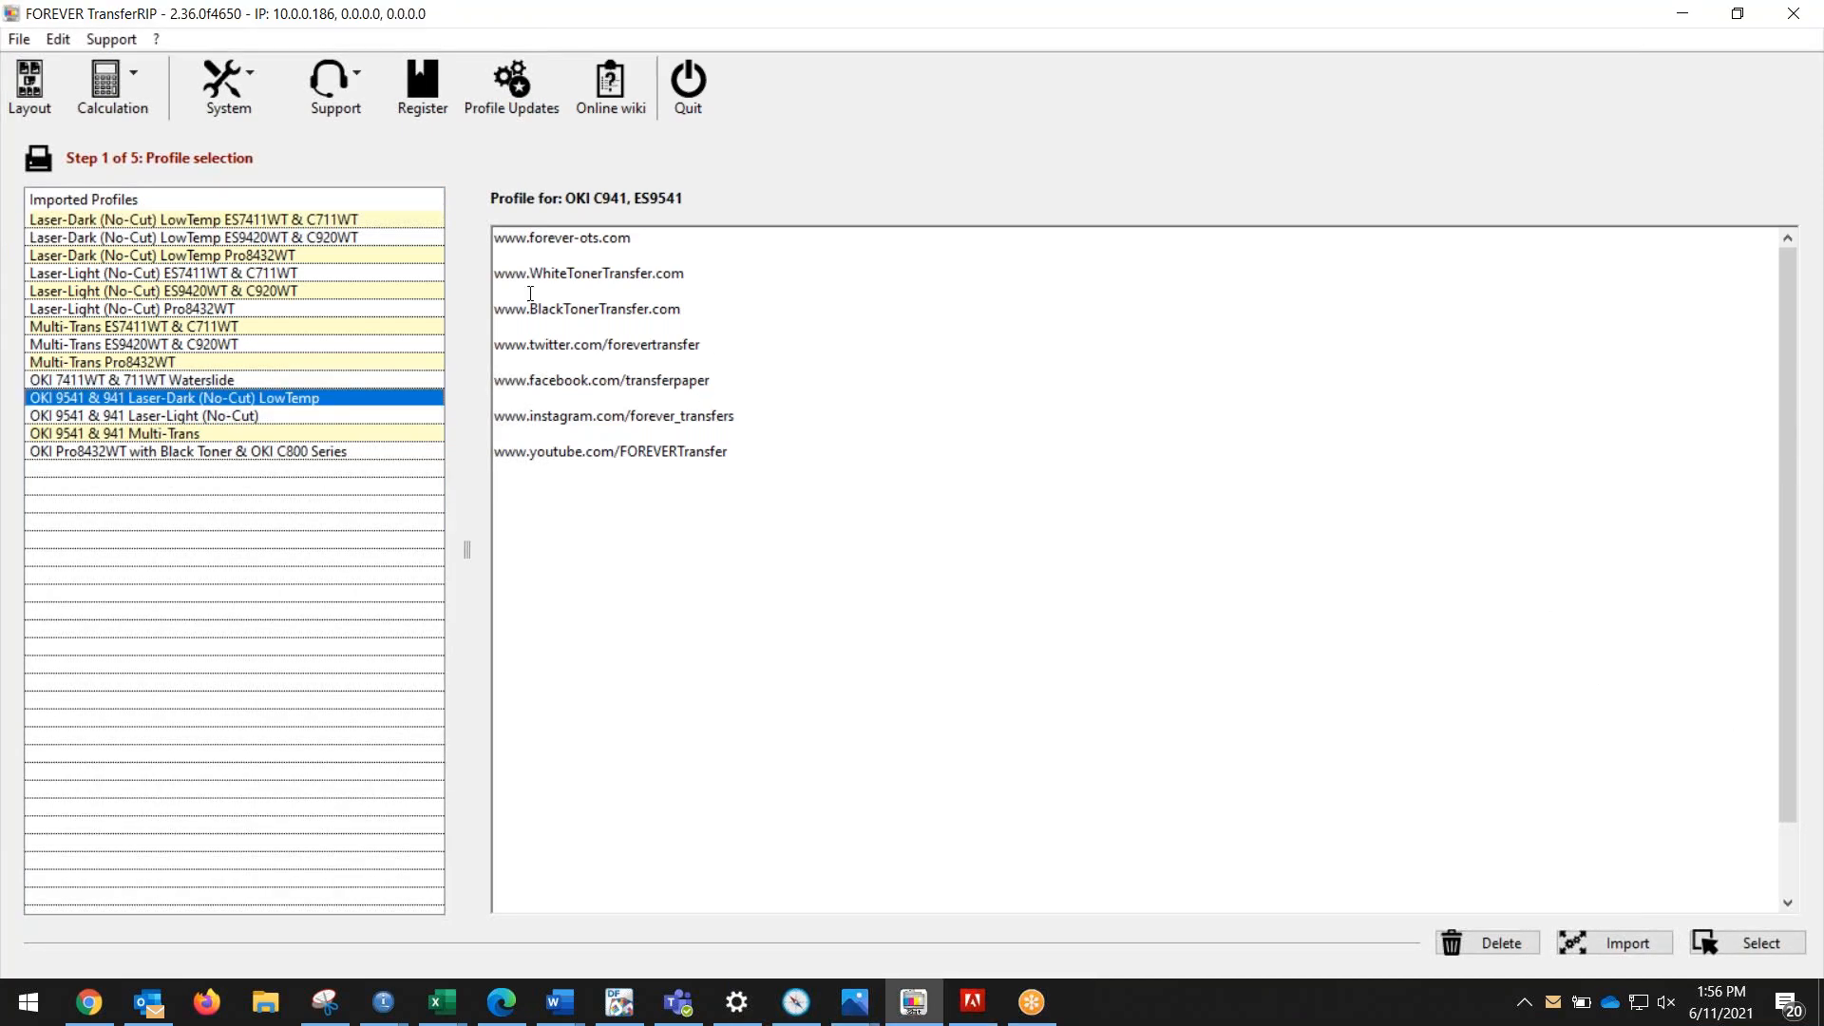
# Step: Create a new layout job named Training with inches as the measure units
pyautogui.click(34, 93)
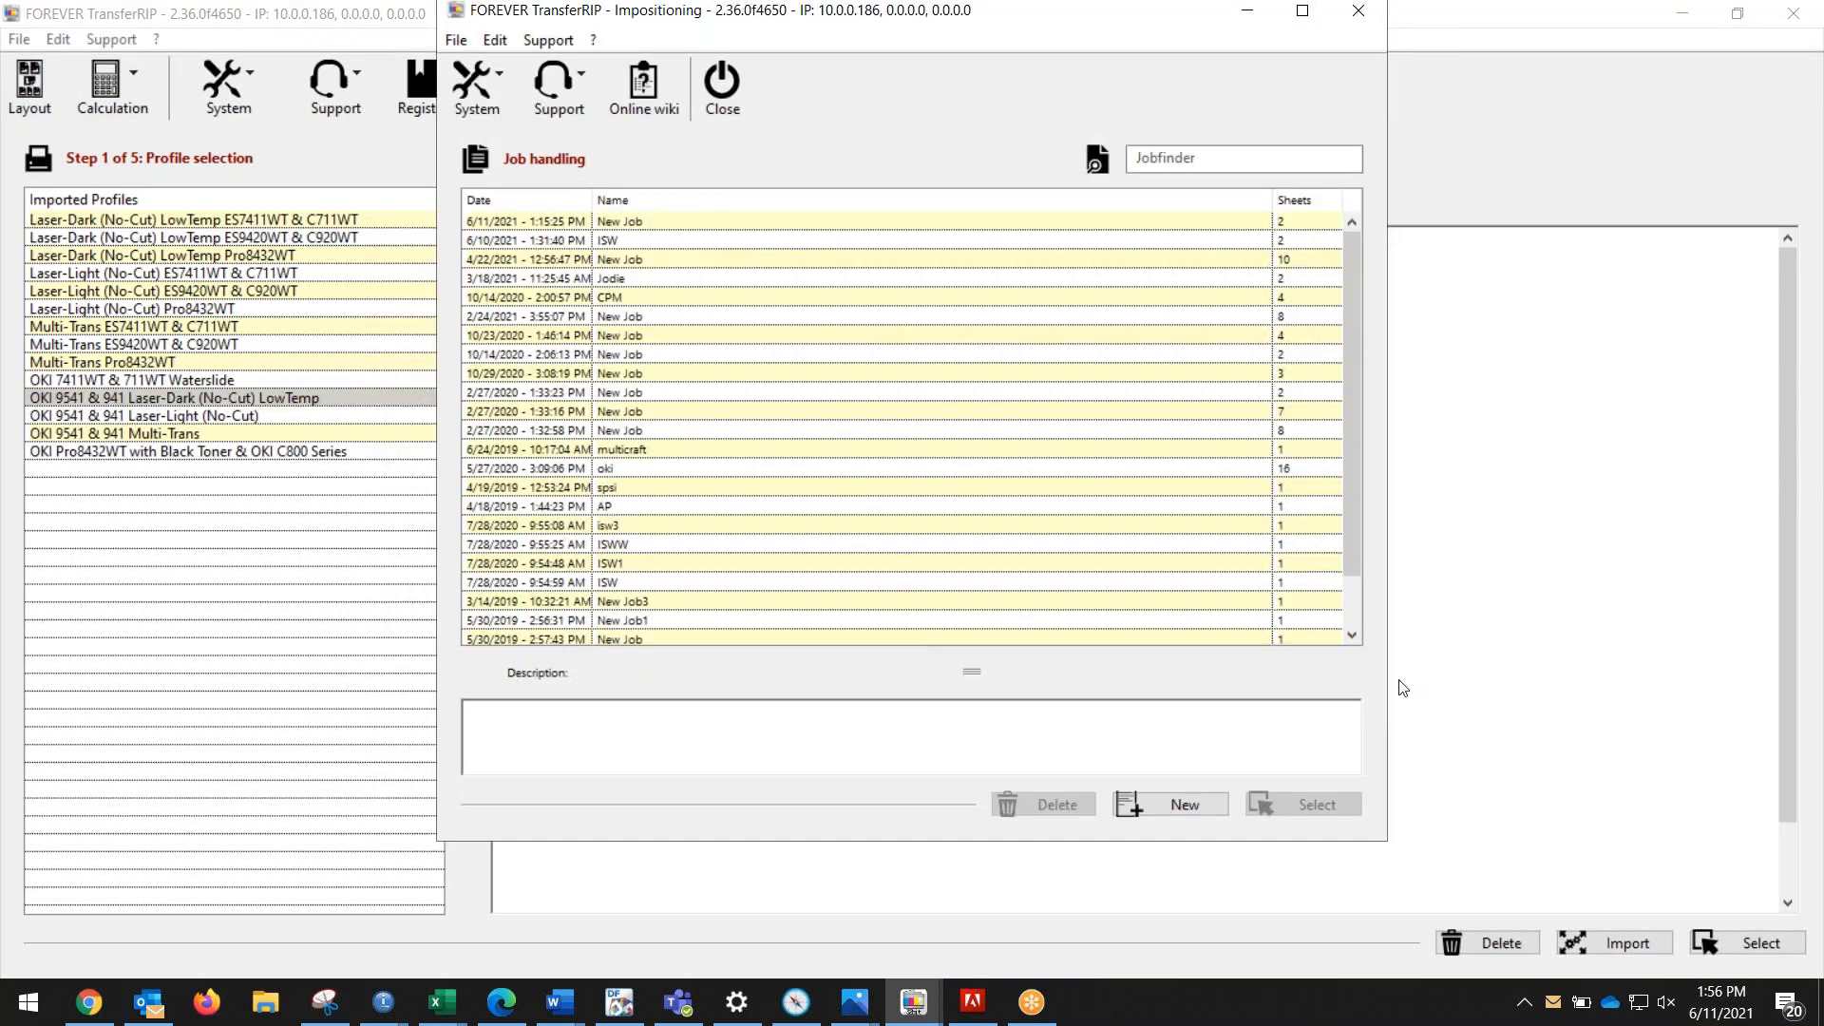
pyautogui.click(1155, 806)
pyautogui.moveTo(818, 240); pyautogui.dragTo(533, 238)
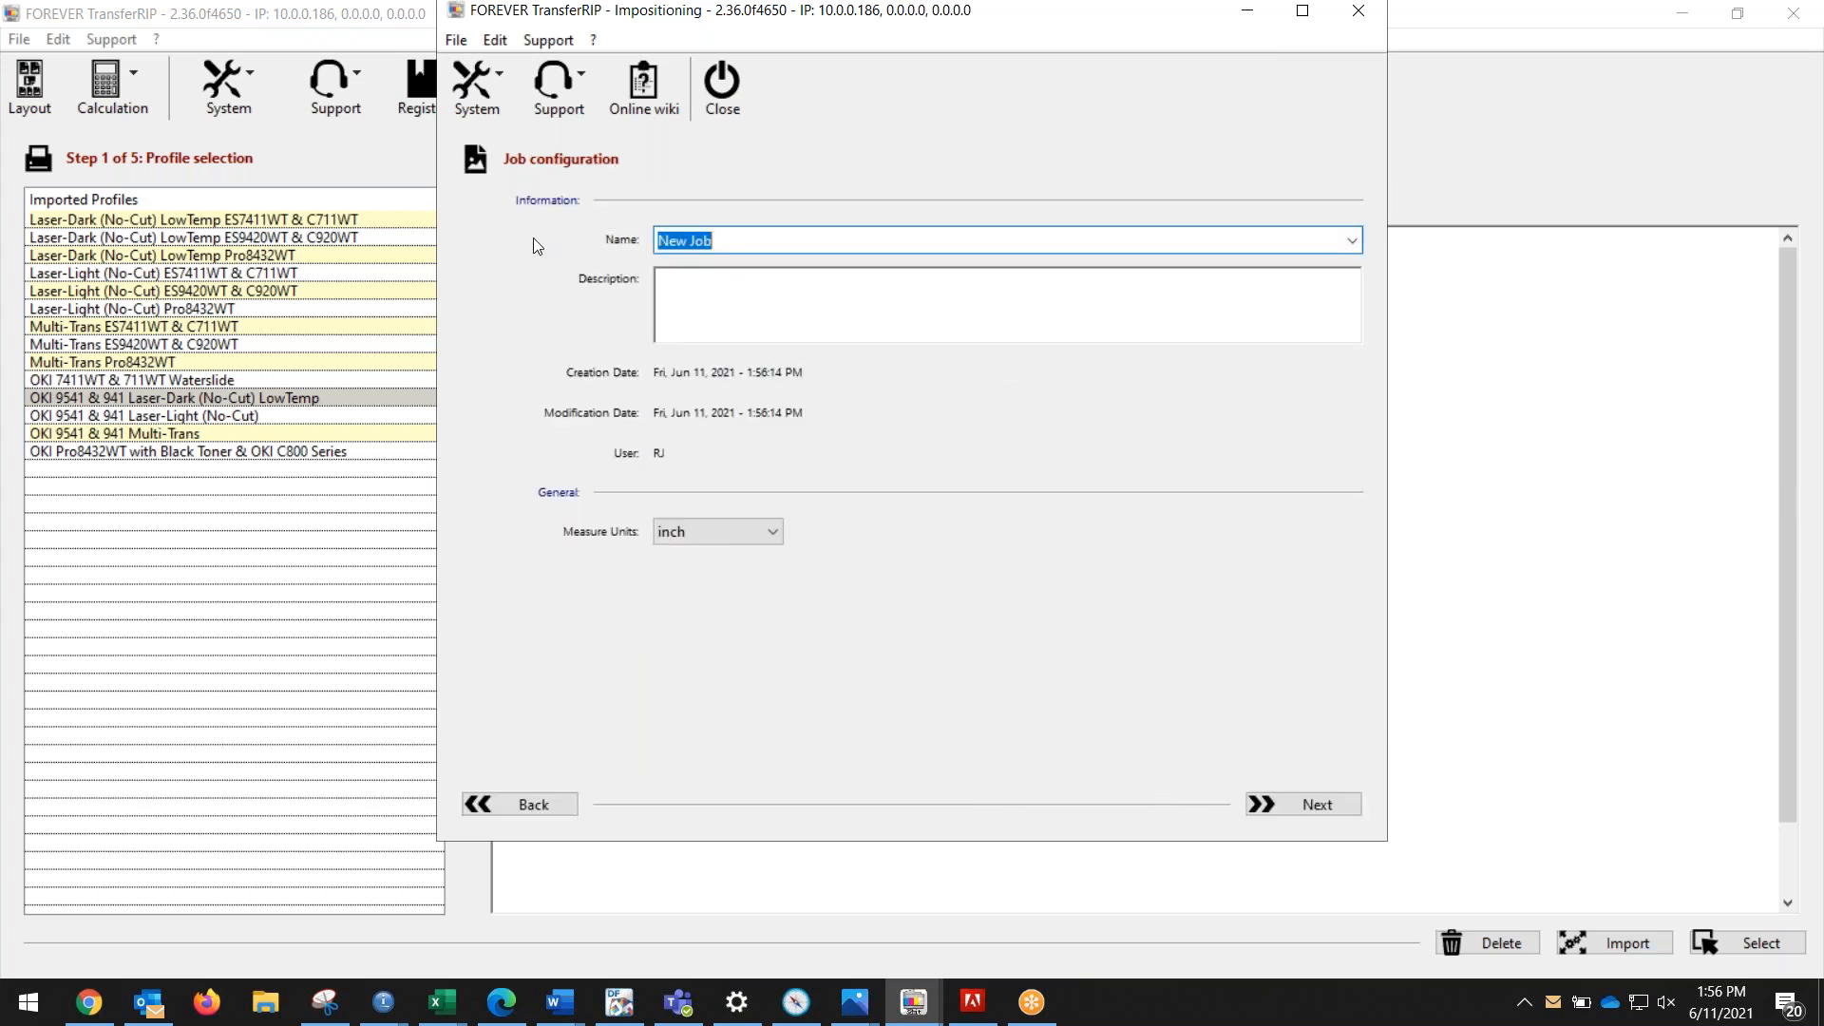
pyautogui.write('Training')
pyautogui.click(732, 530)
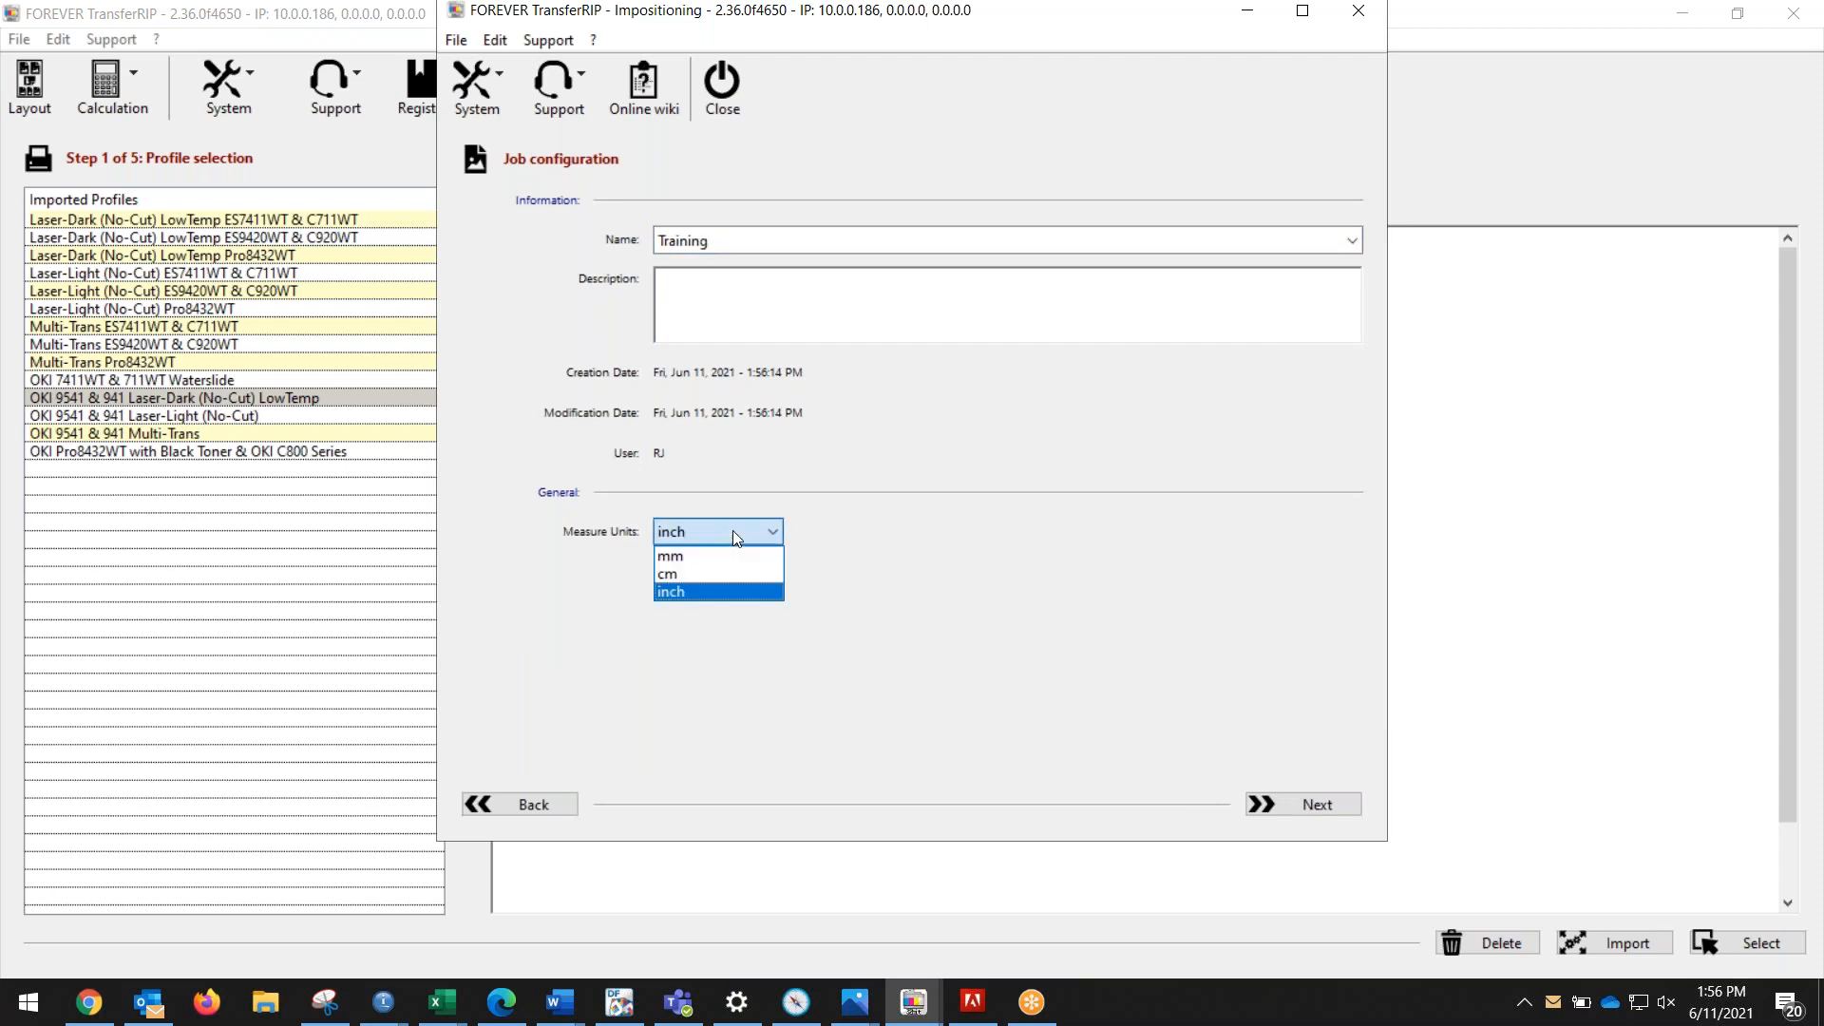
pyautogui.click(671, 590)
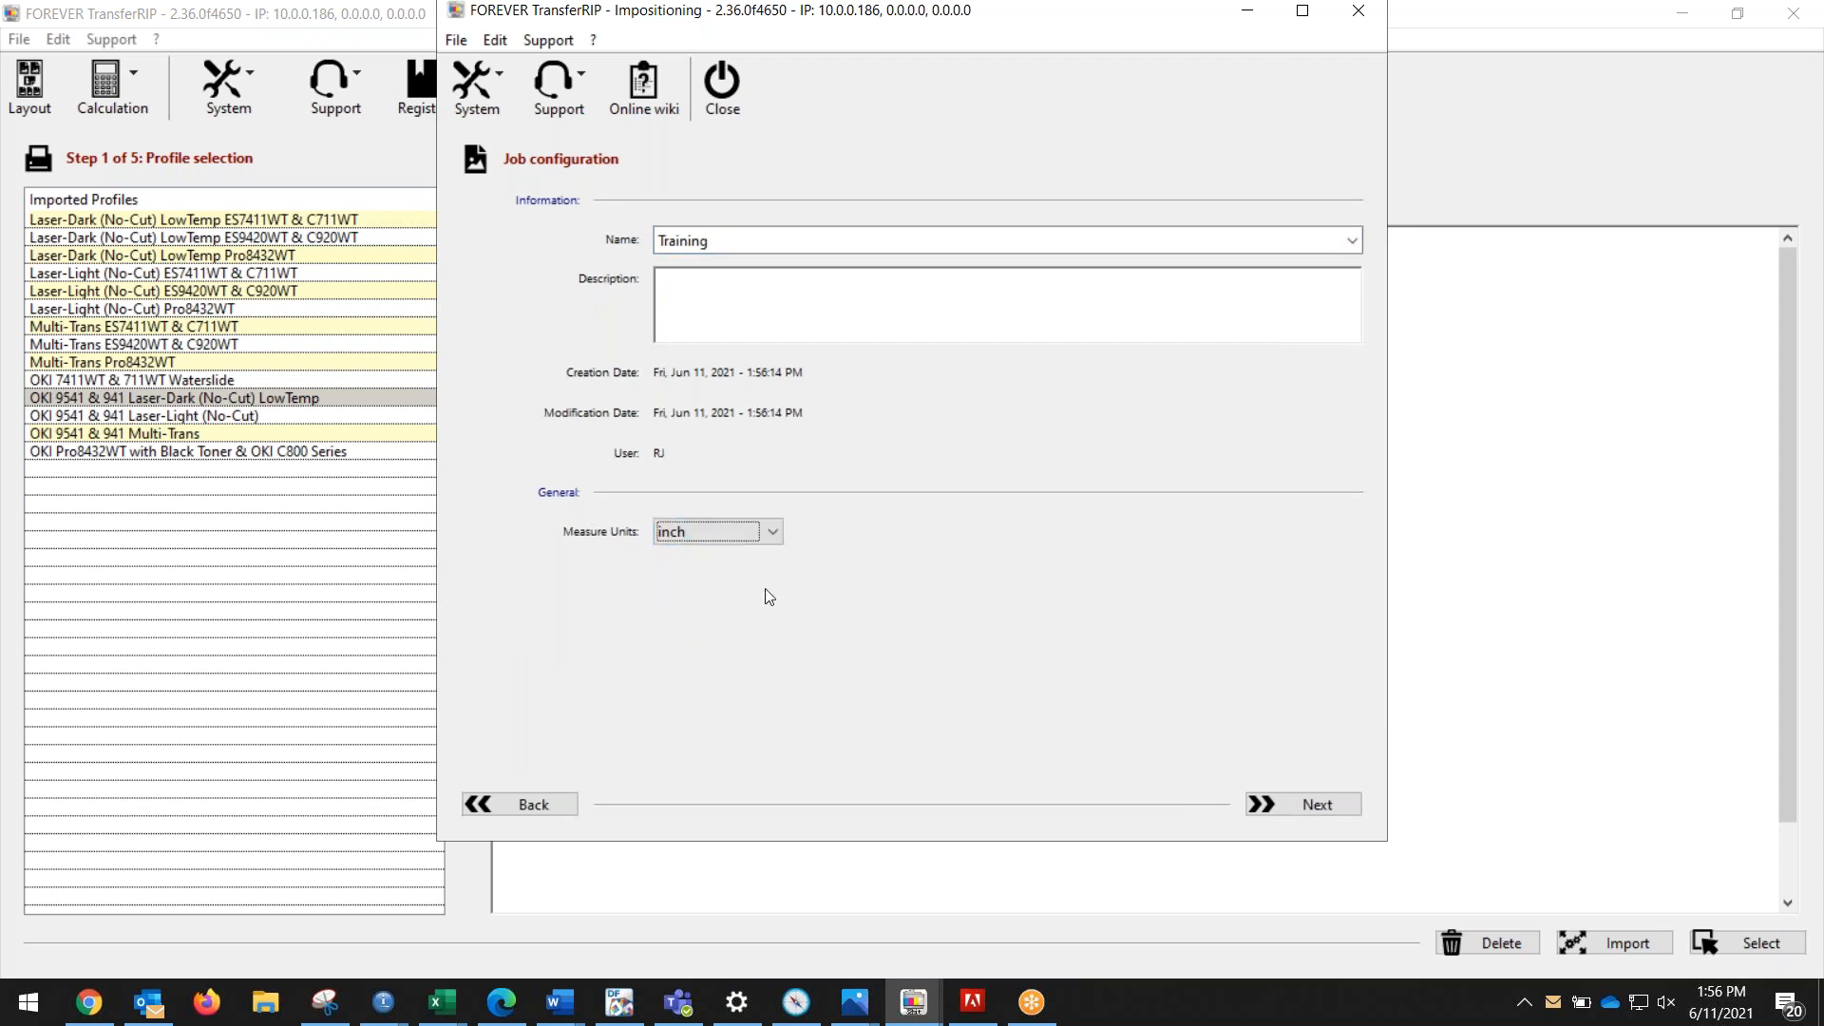
pyautogui.click(1292, 804)
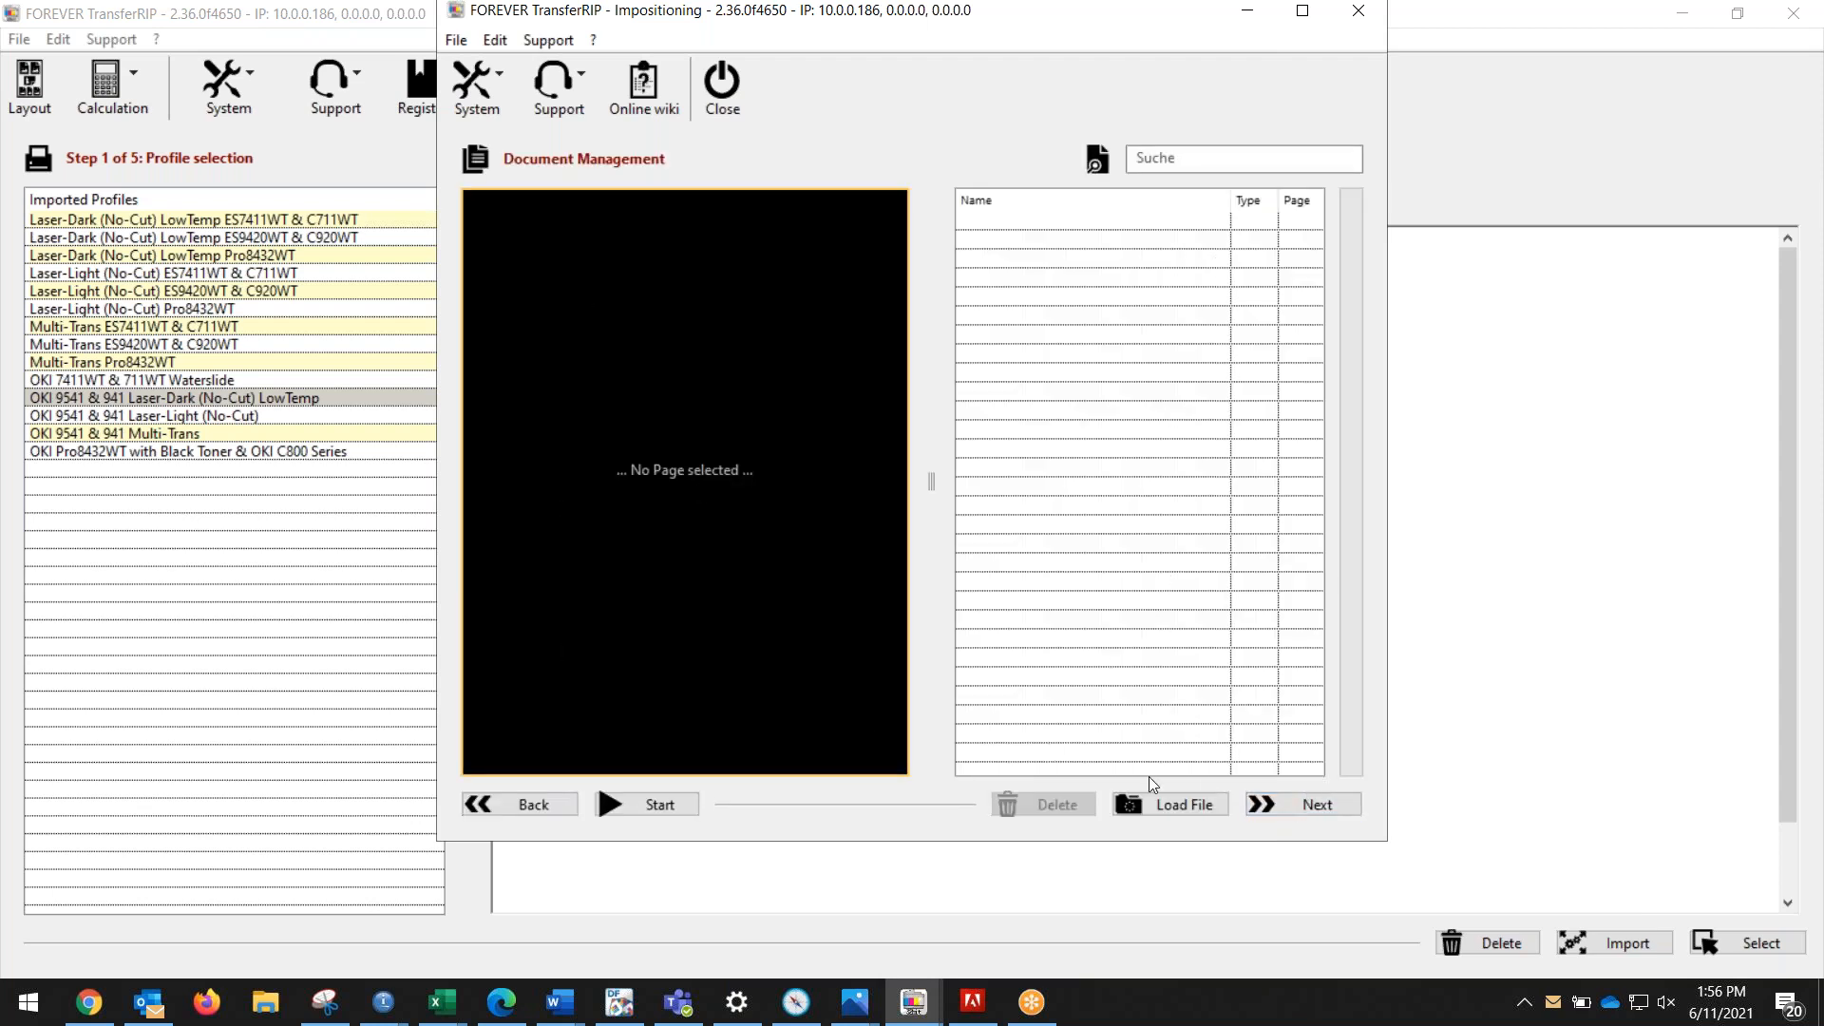
# Step: Load ISW-Logo-LeftChest-TagB-W.pdf and Indy-Black.pdf from Downloads into the job and proceed to sheet creation
pyautogui.click(1161, 806)
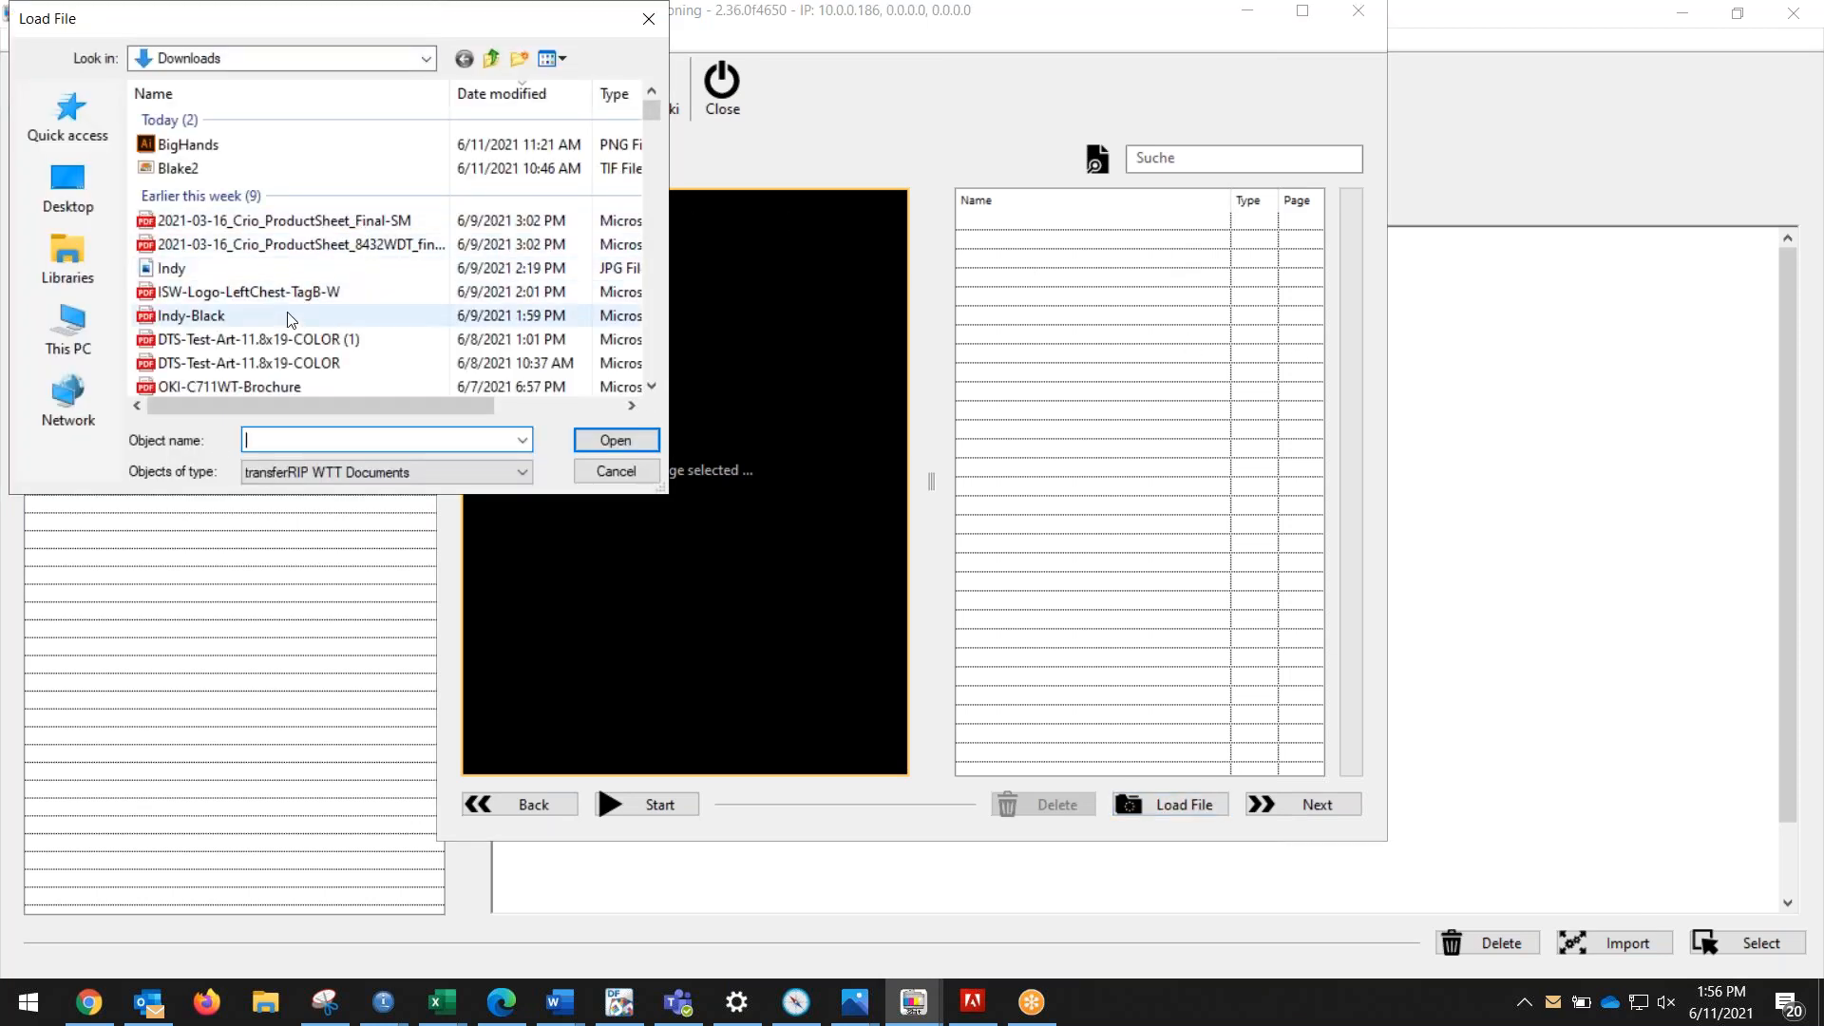
pyautogui.doubleClick(249, 296)
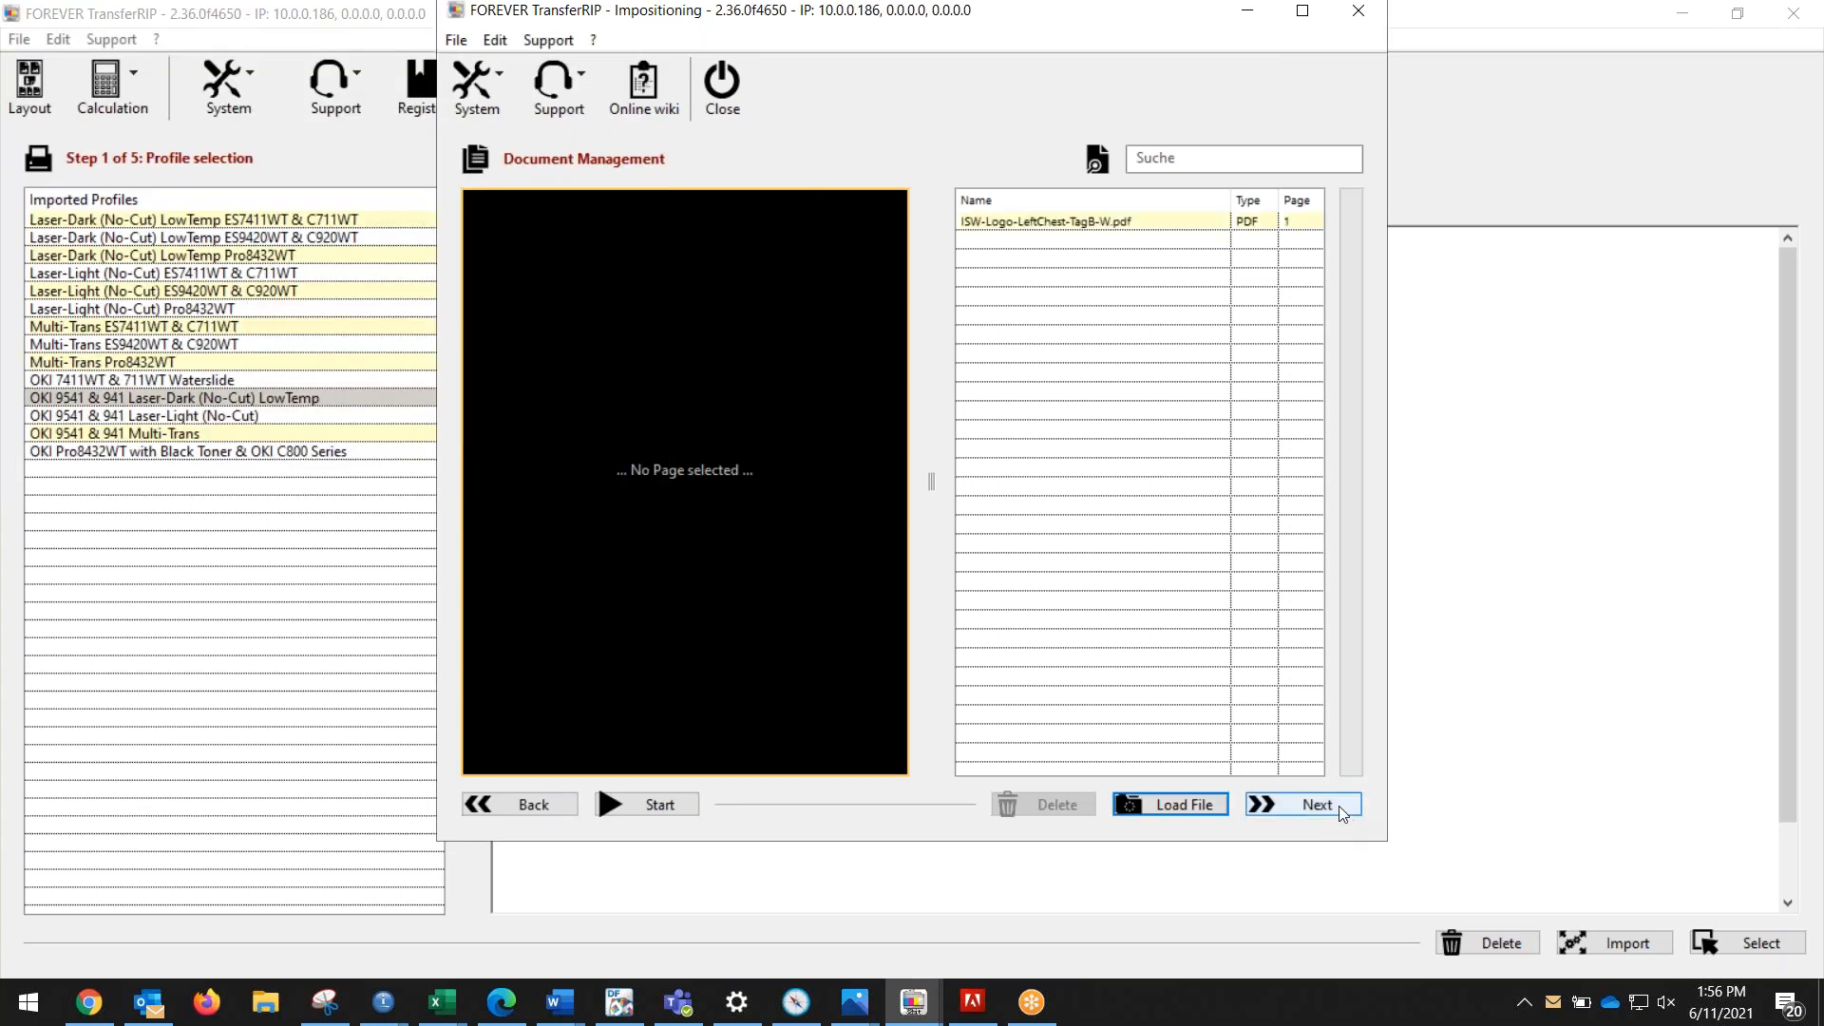
pyautogui.click(1173, 805)
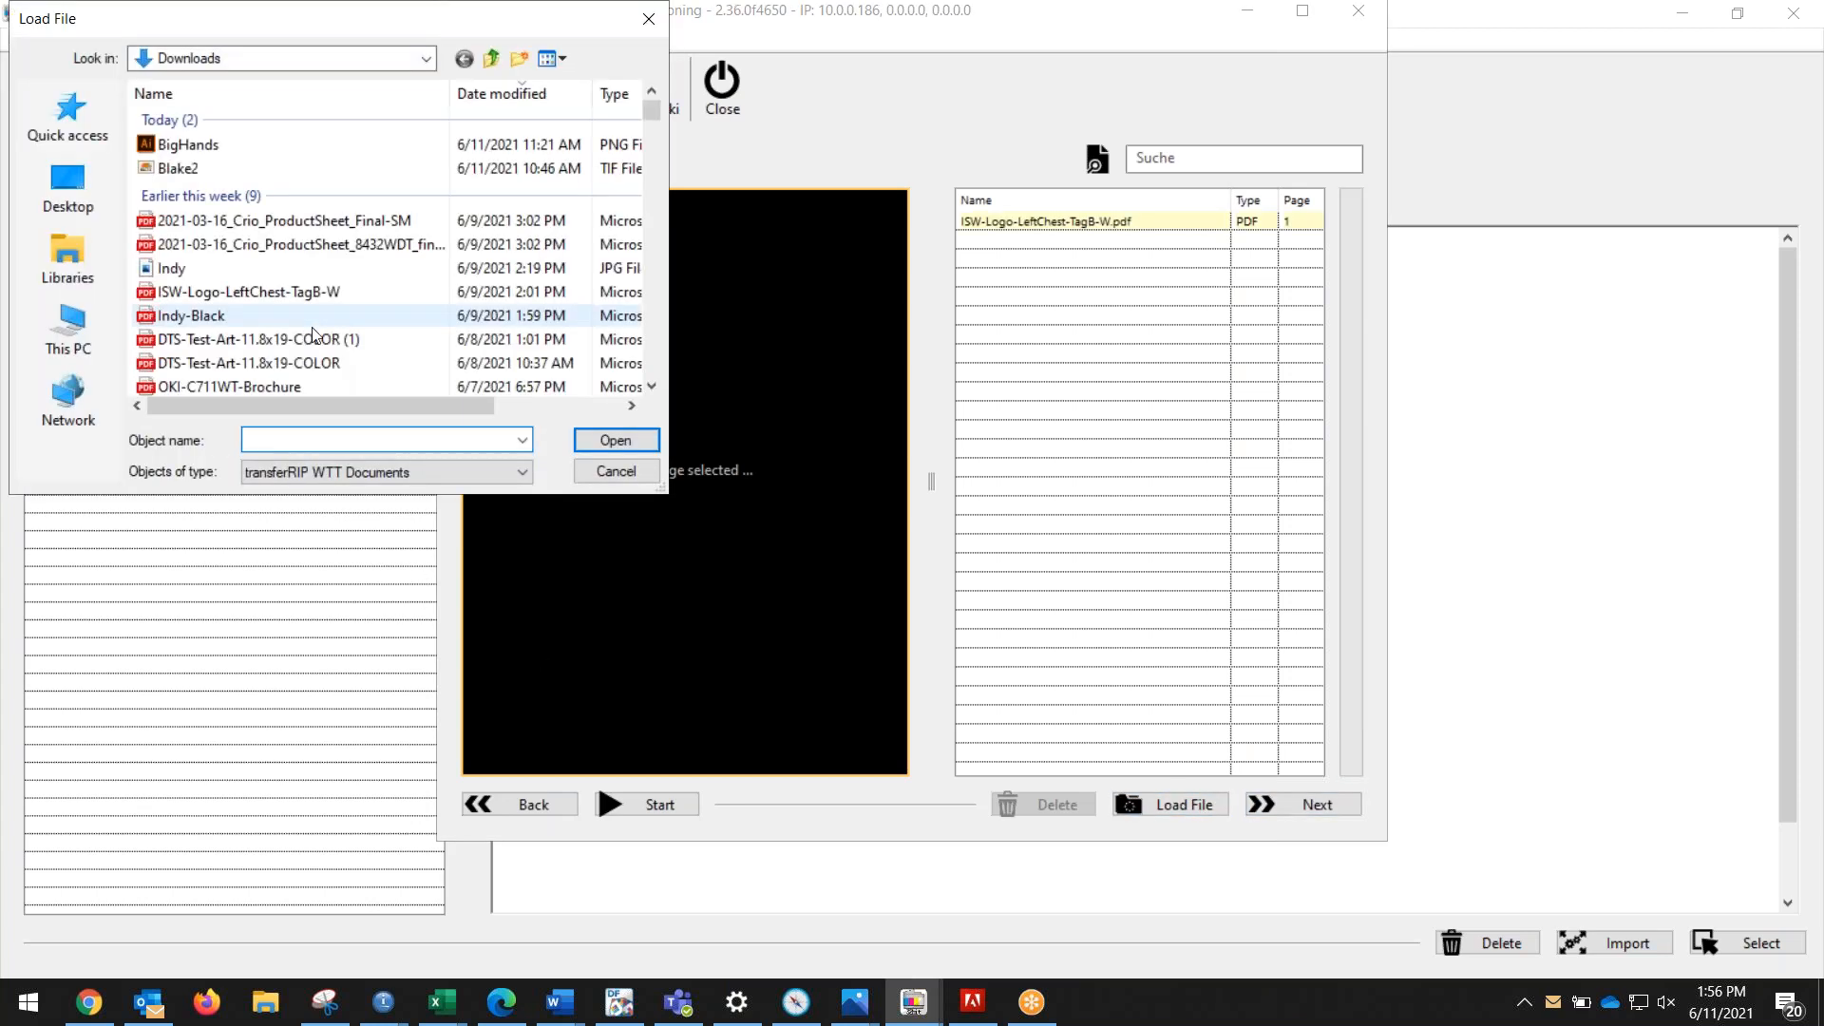
pyautogui.doubleClick(224, 317)
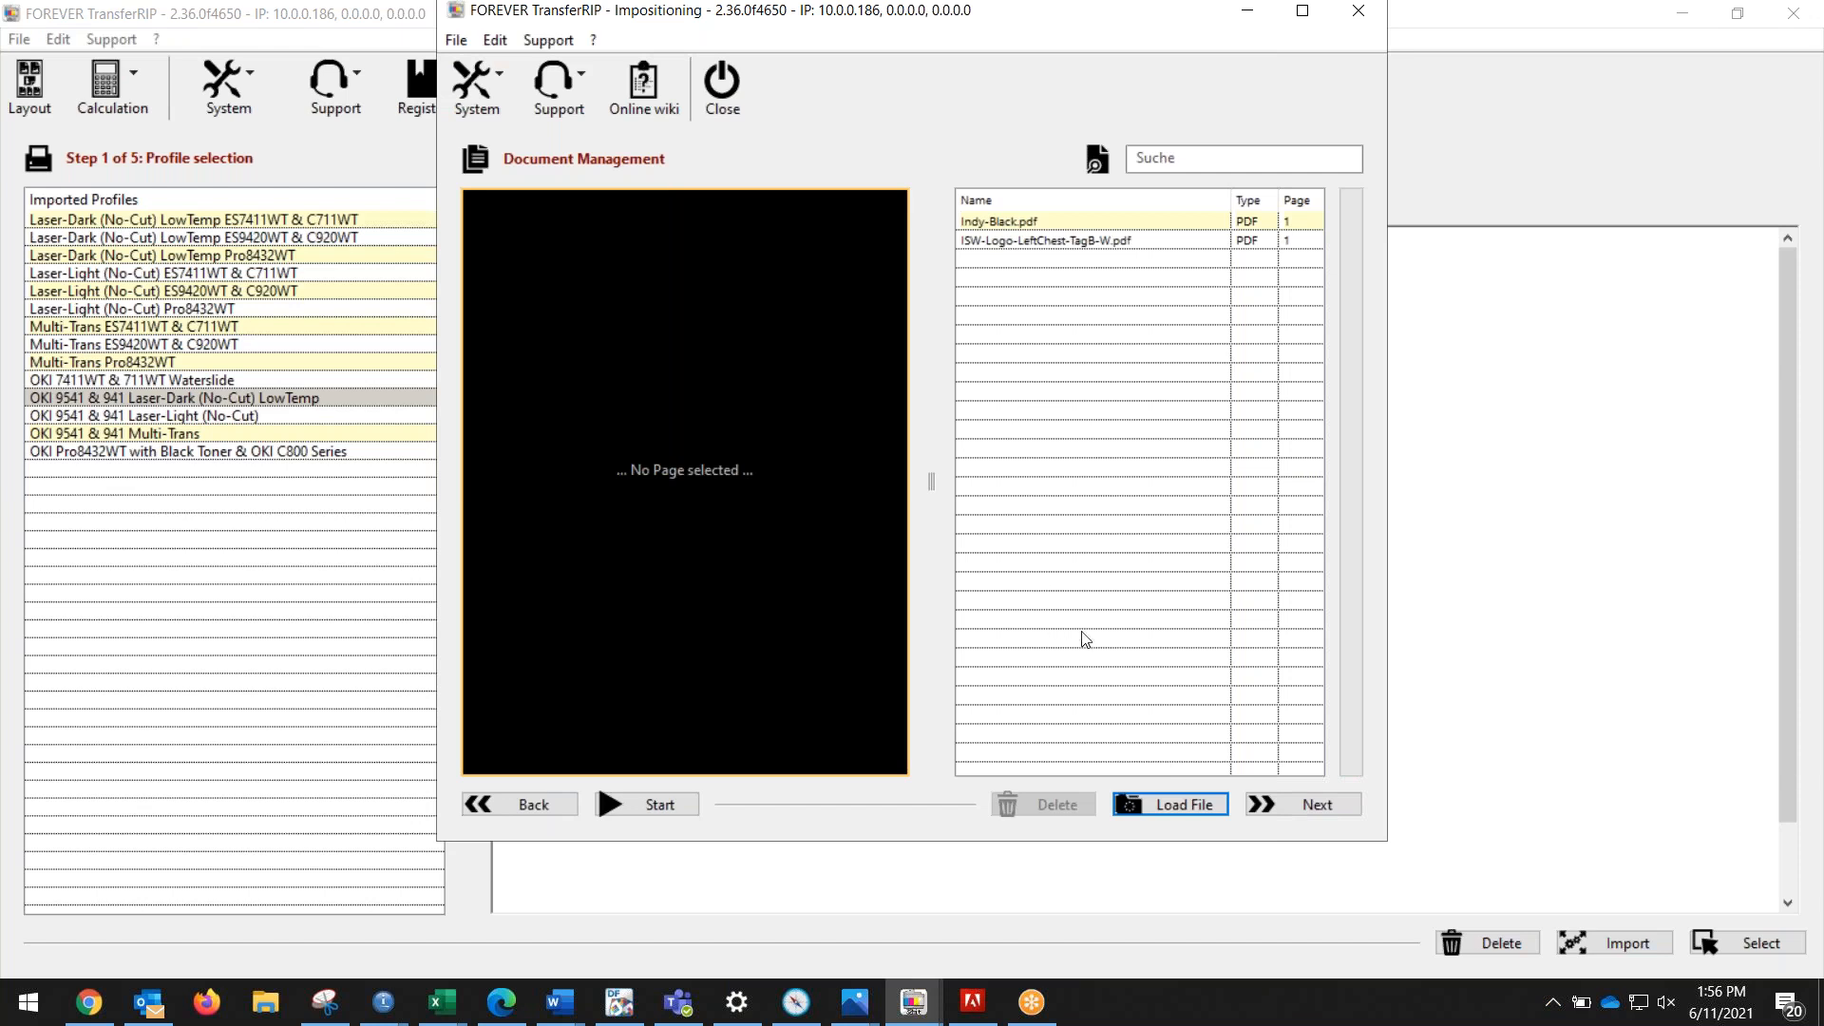
pyautogui.click(1271, 809)
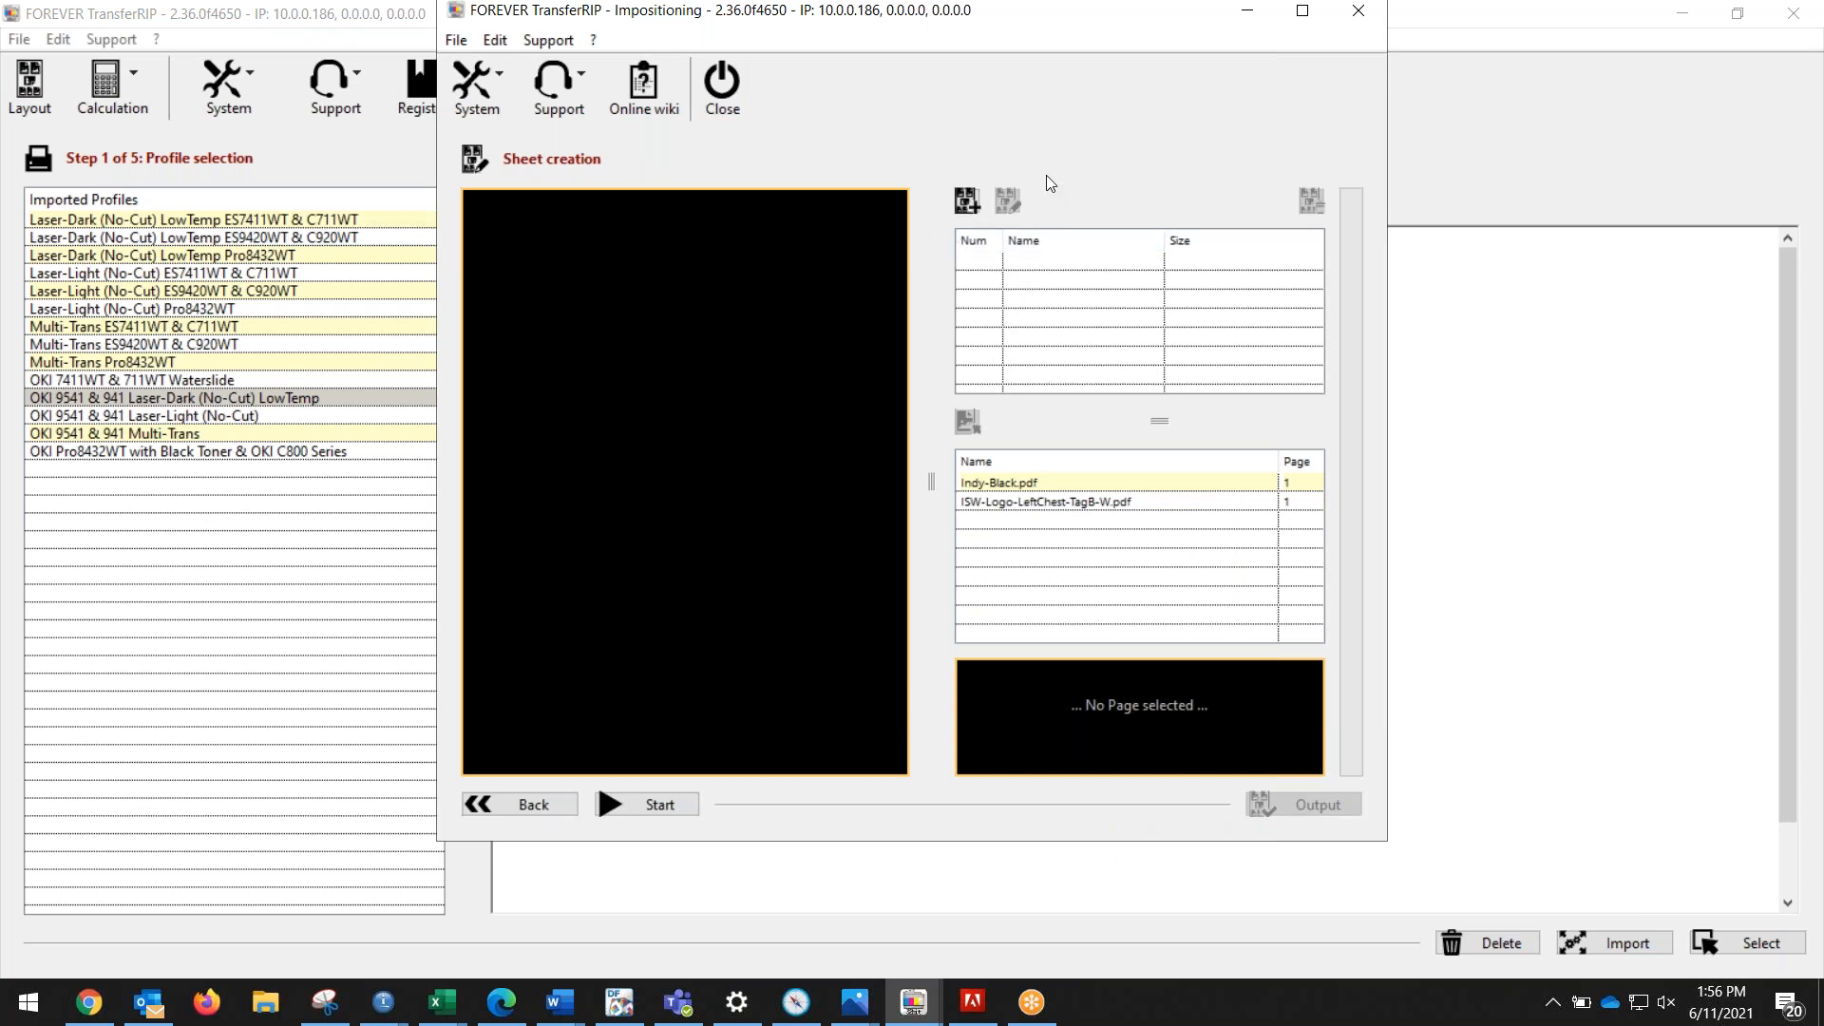
# Step: Start a new sheet and name it Training
pyautogui.click(968, 200)
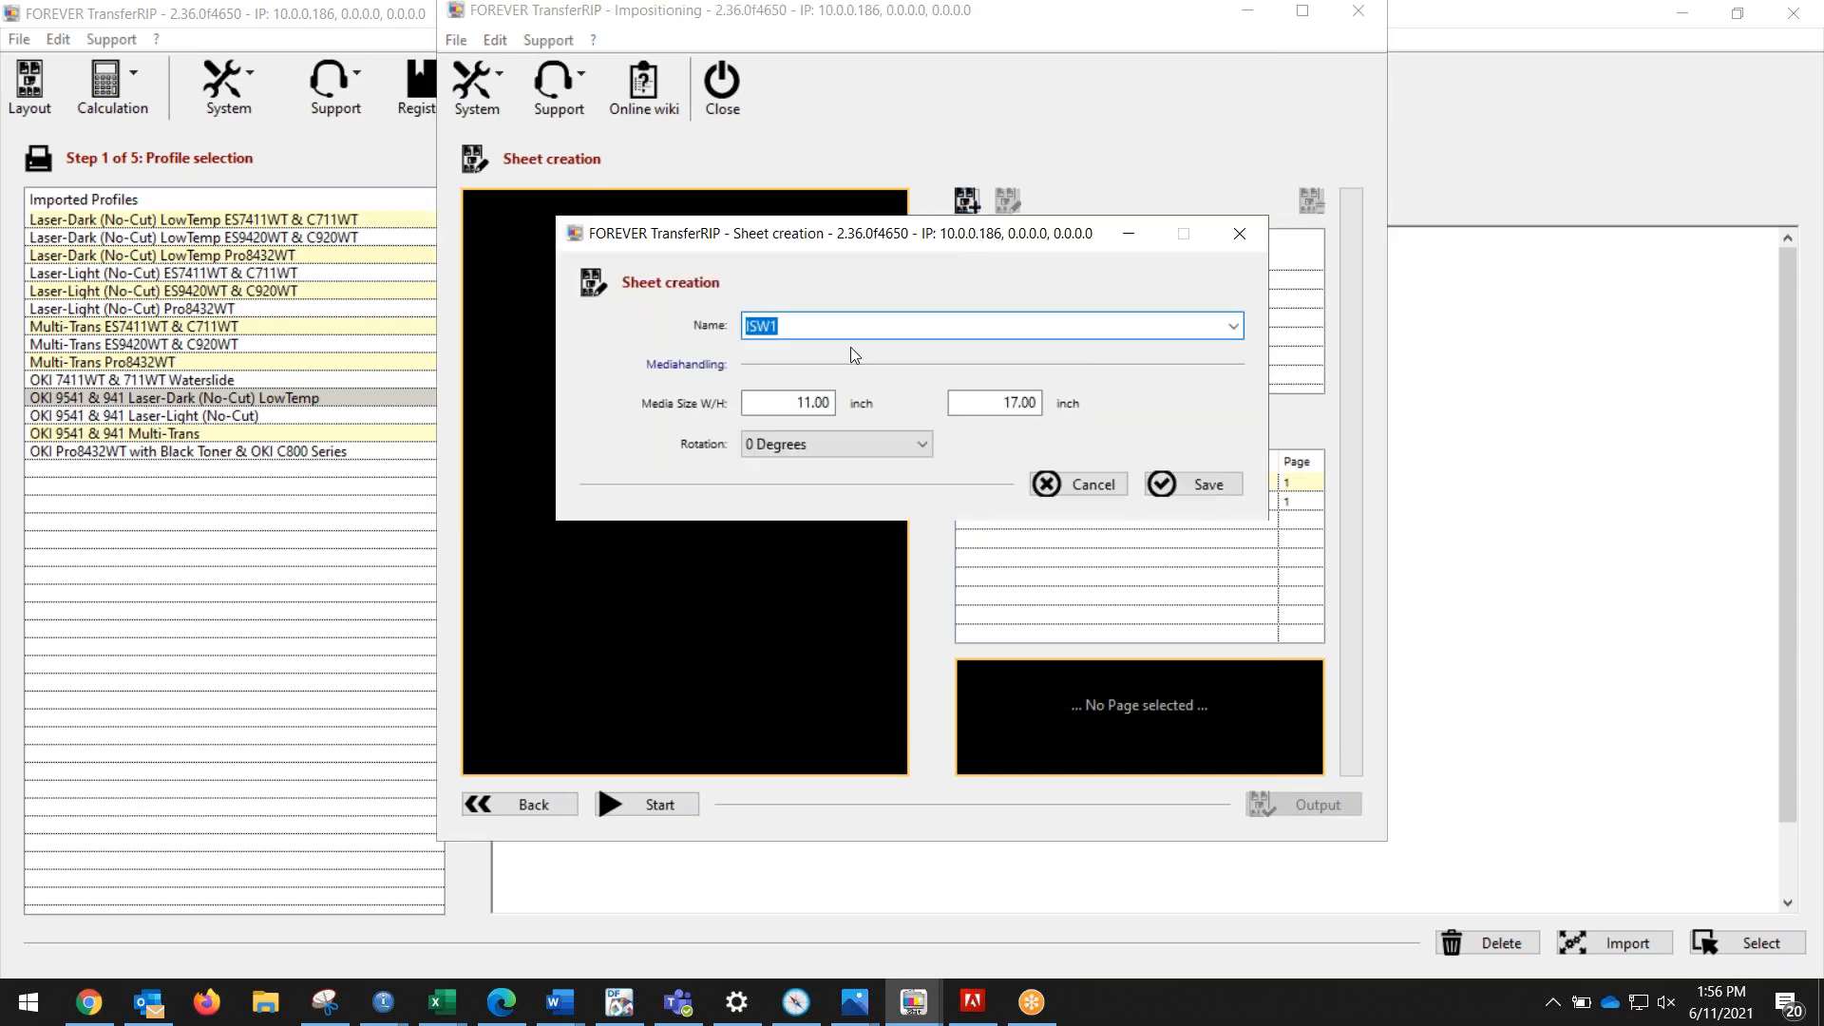
pyautogui.write('Training')
# Step: Set the new sheet's media size to 8.5 by 11 inches
pyautogui.doubleClick(808, 403)
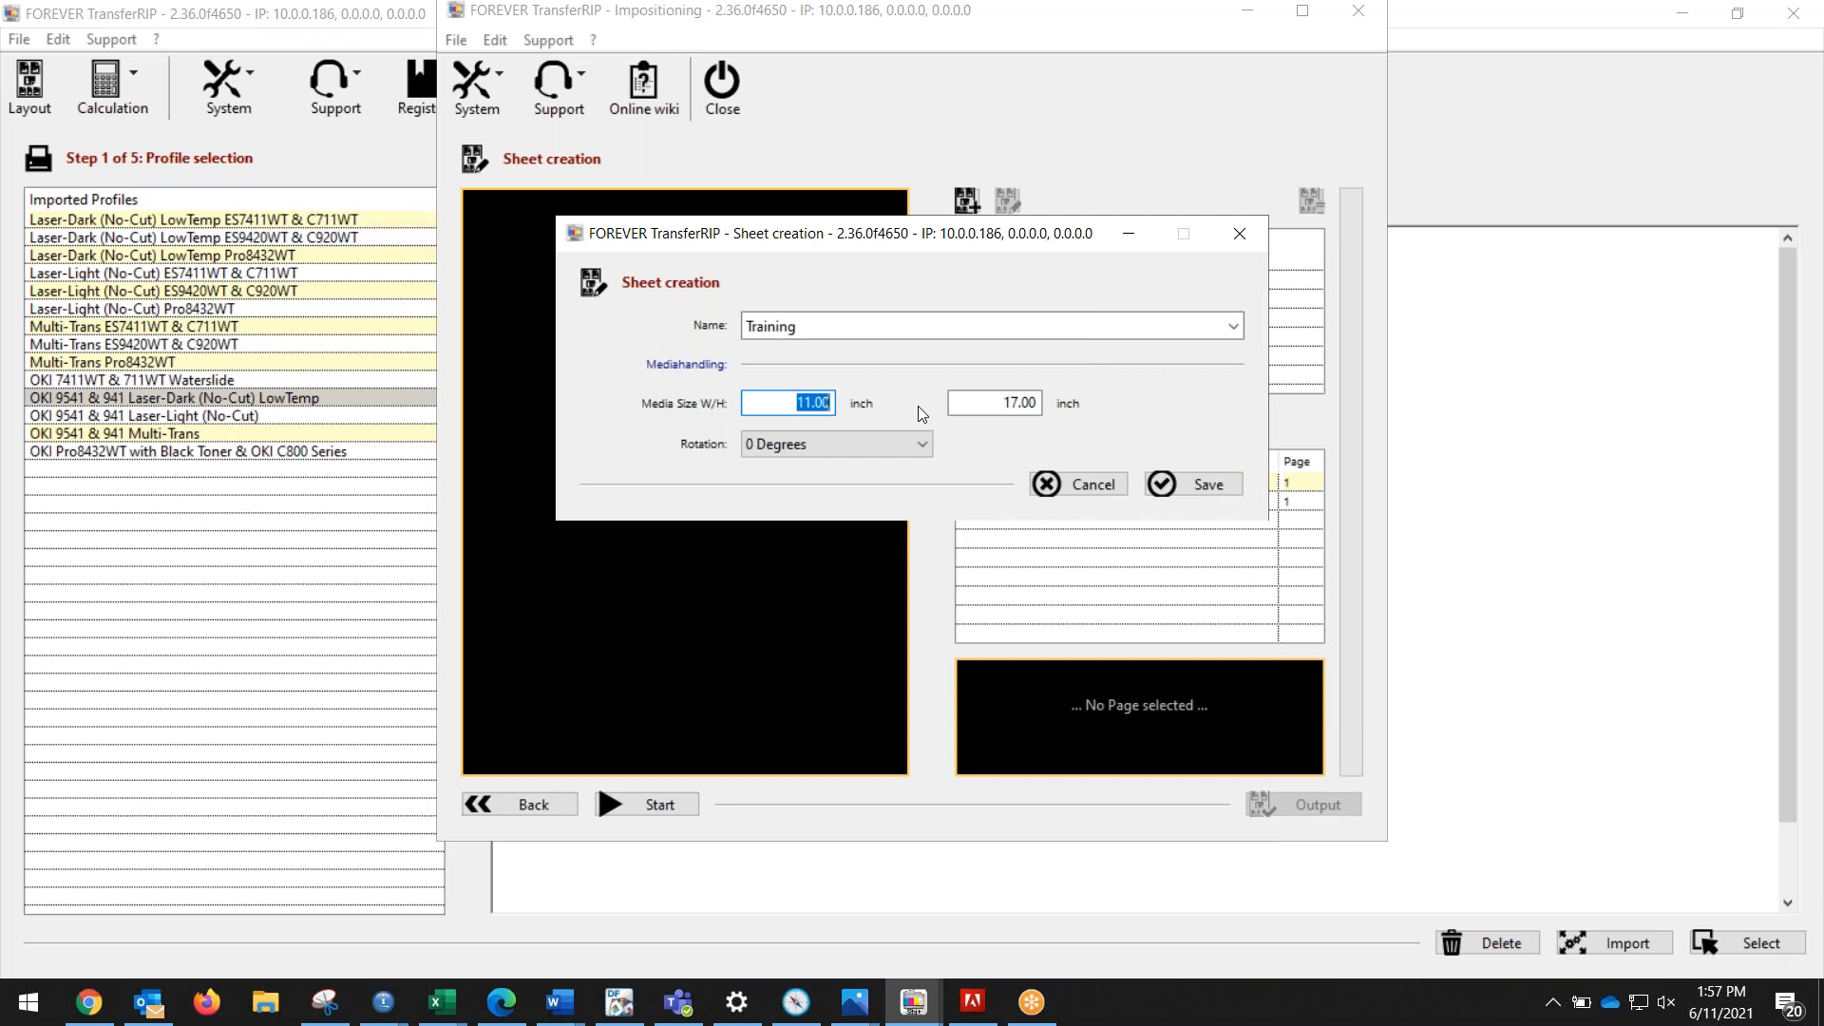
pyautogui.write('8.5')
pyautogui.press('Tab')
pyautogui.write('11')
# Step: Set the sheet's media size to 11 by 17 inches and save the sheet
pyautogui.doubleClick(798, 400)
pyautogui.write('11')
pyautogui.press('Tab')
pyautogui.press('BackSpace')
pyautogui.write('17')
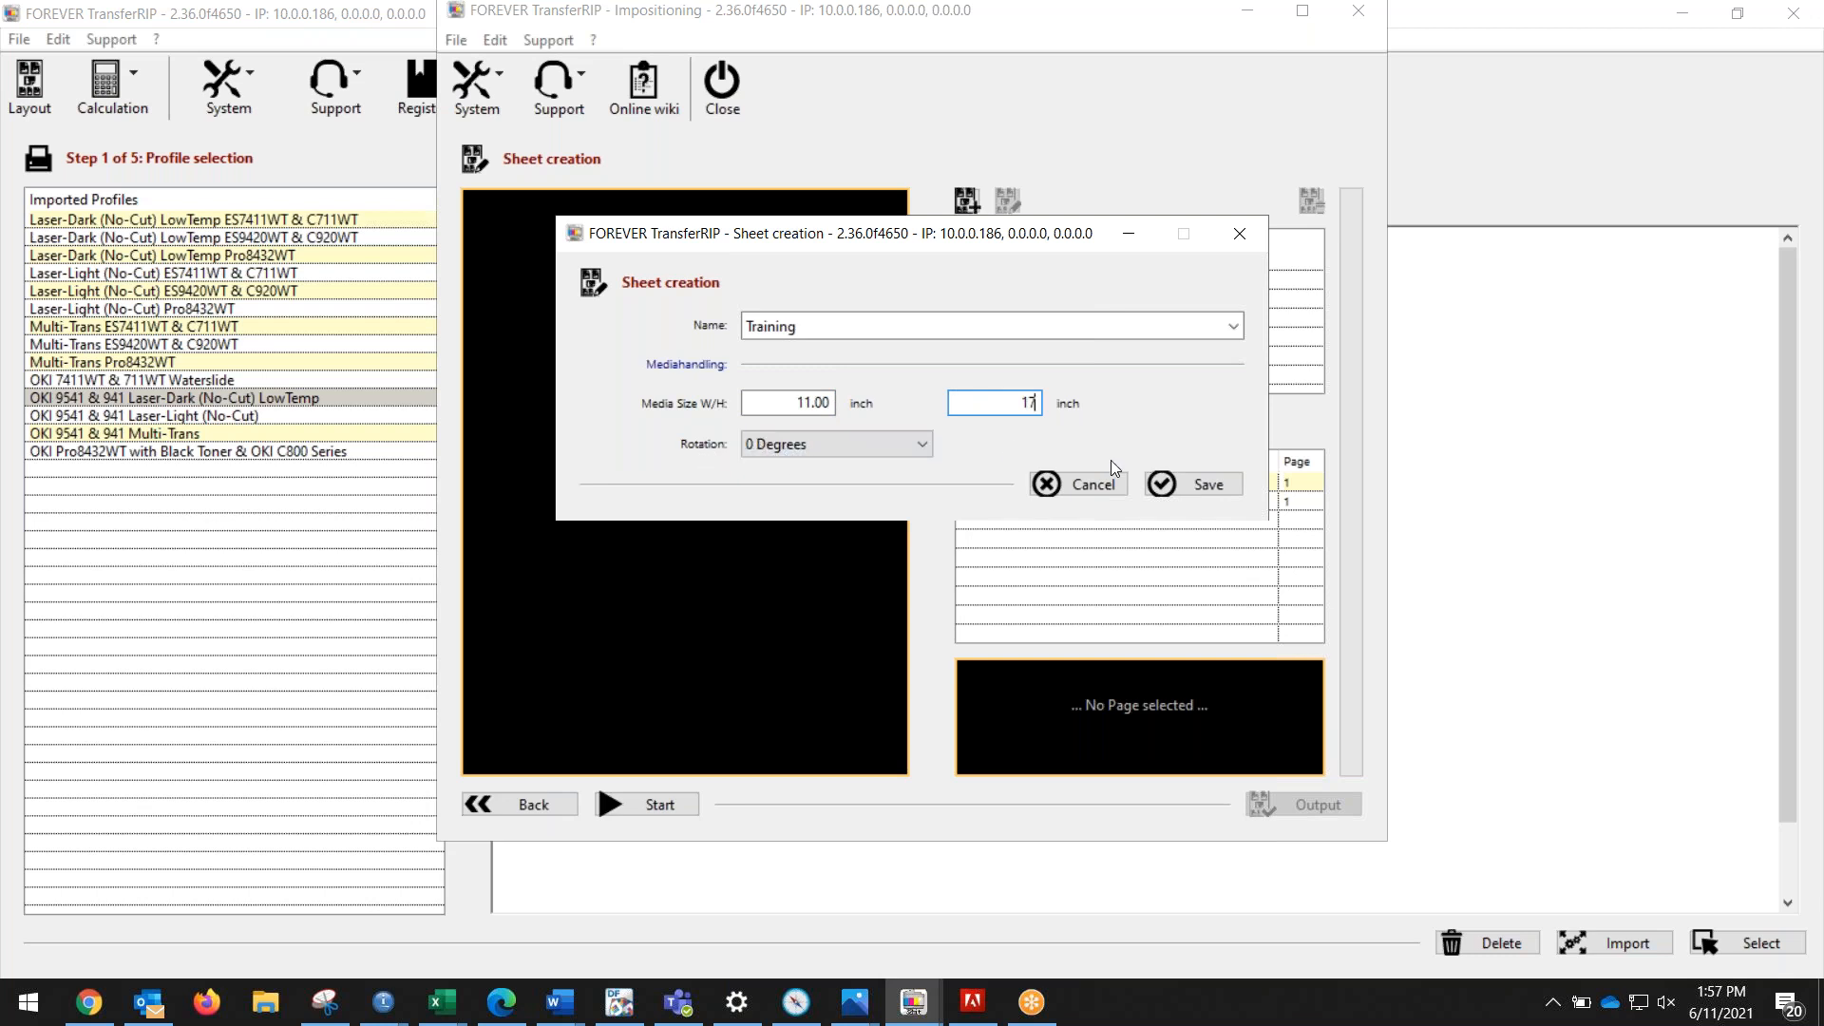
pyautogui.click(1219, 487)
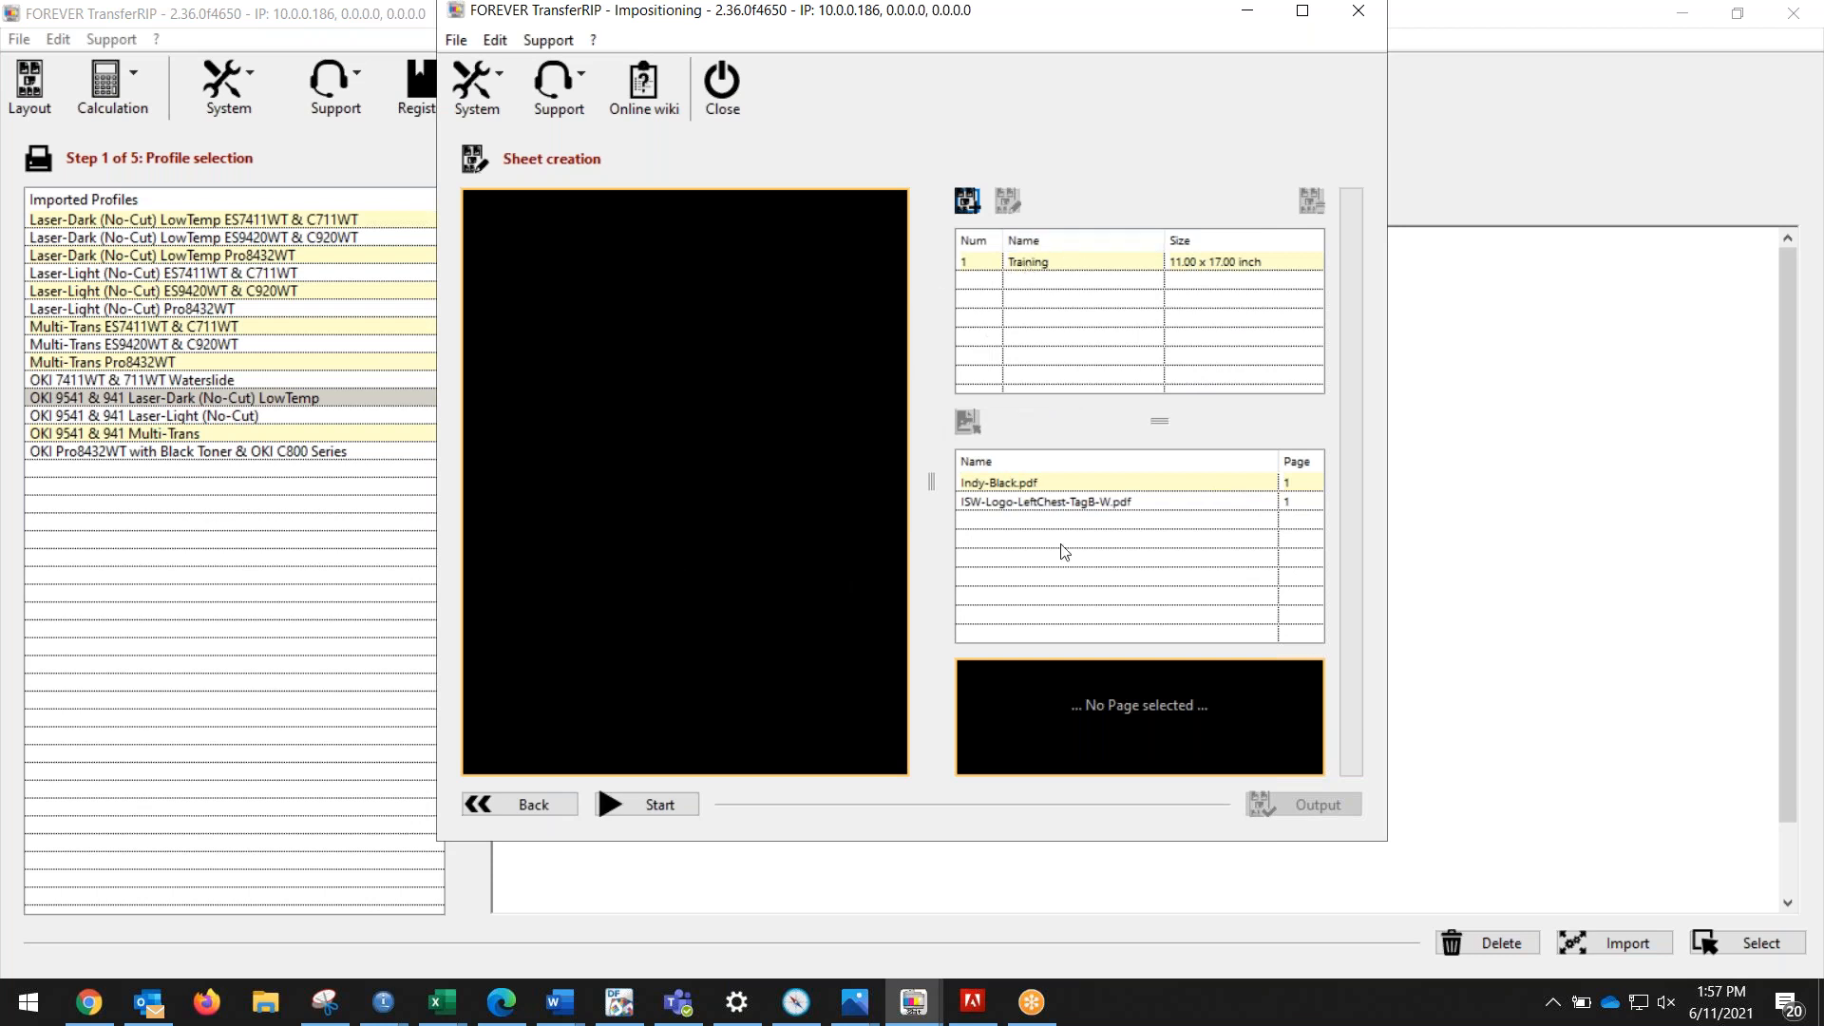
# Step: Place the ISW-Logo-LeftChest-TagB-W.pdf page on the Training sheet with its default size and position
pyautogui.click(1042, 272)
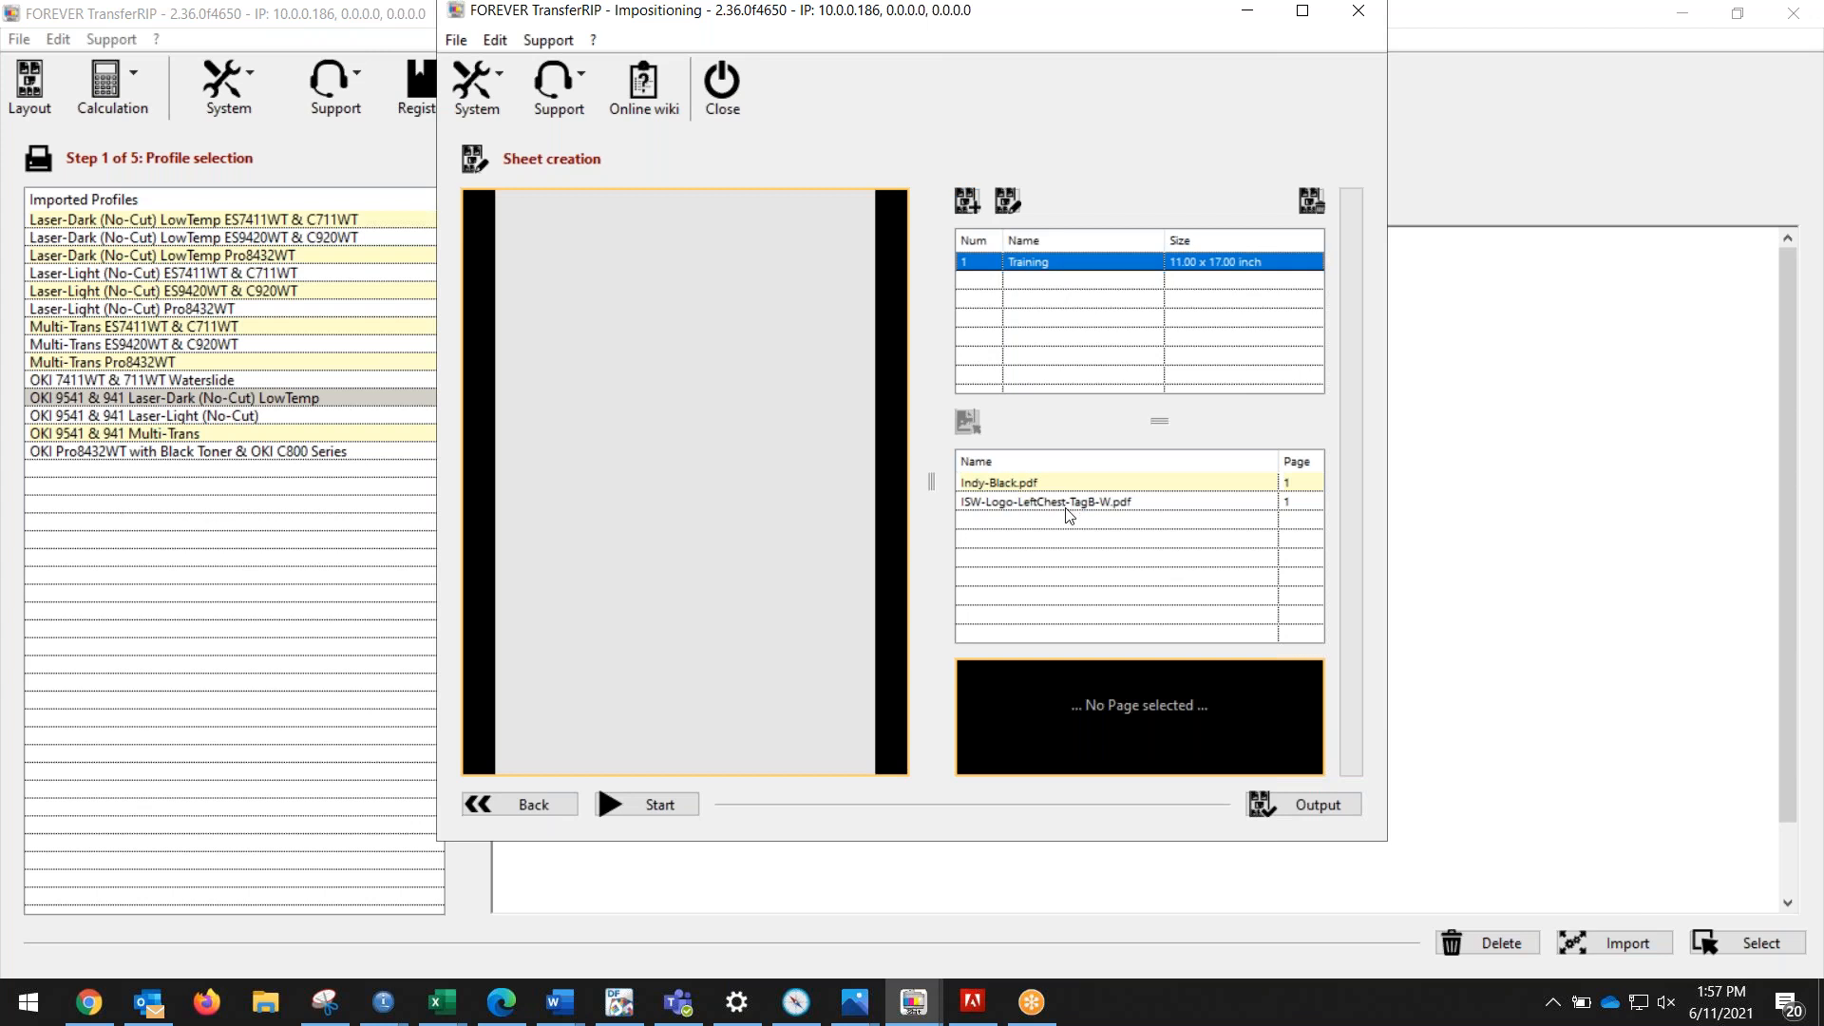
pyautogui.click(1016, 511)
pyautogui.click(1007, 483)
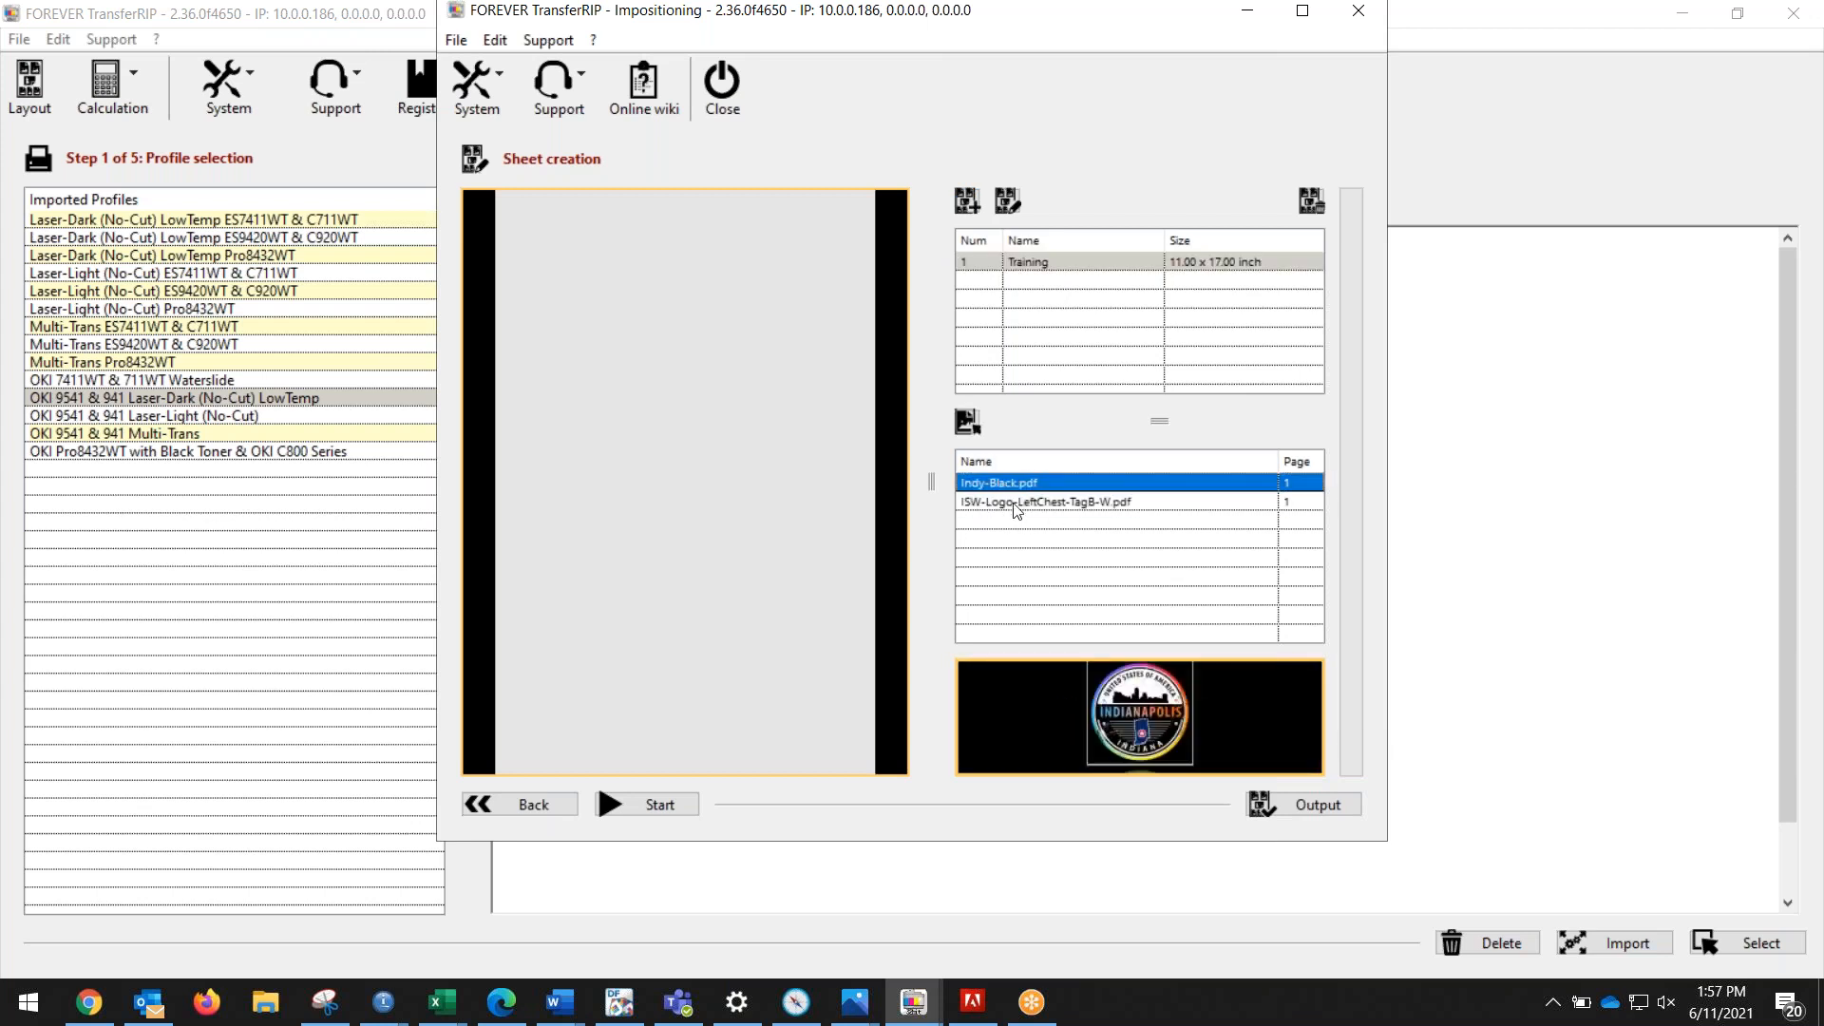
pyautogui.click(1015, 509)
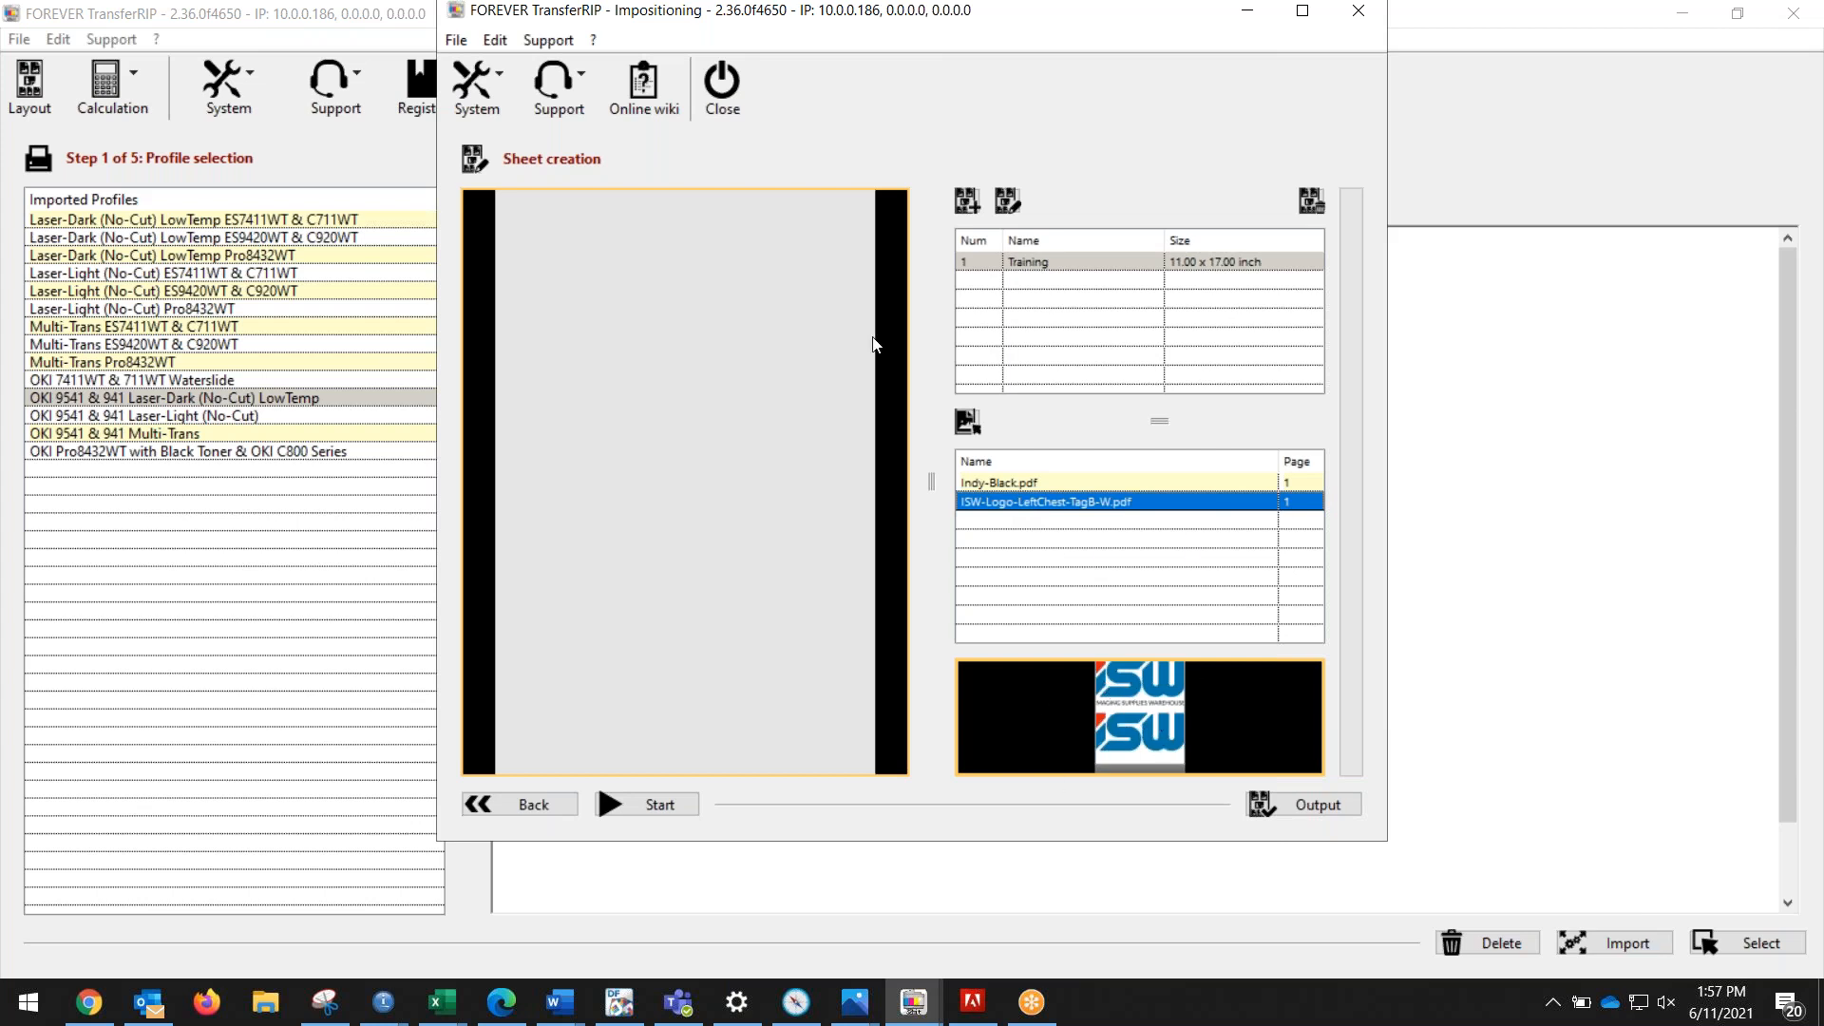
pyautogui.click(968, 421)
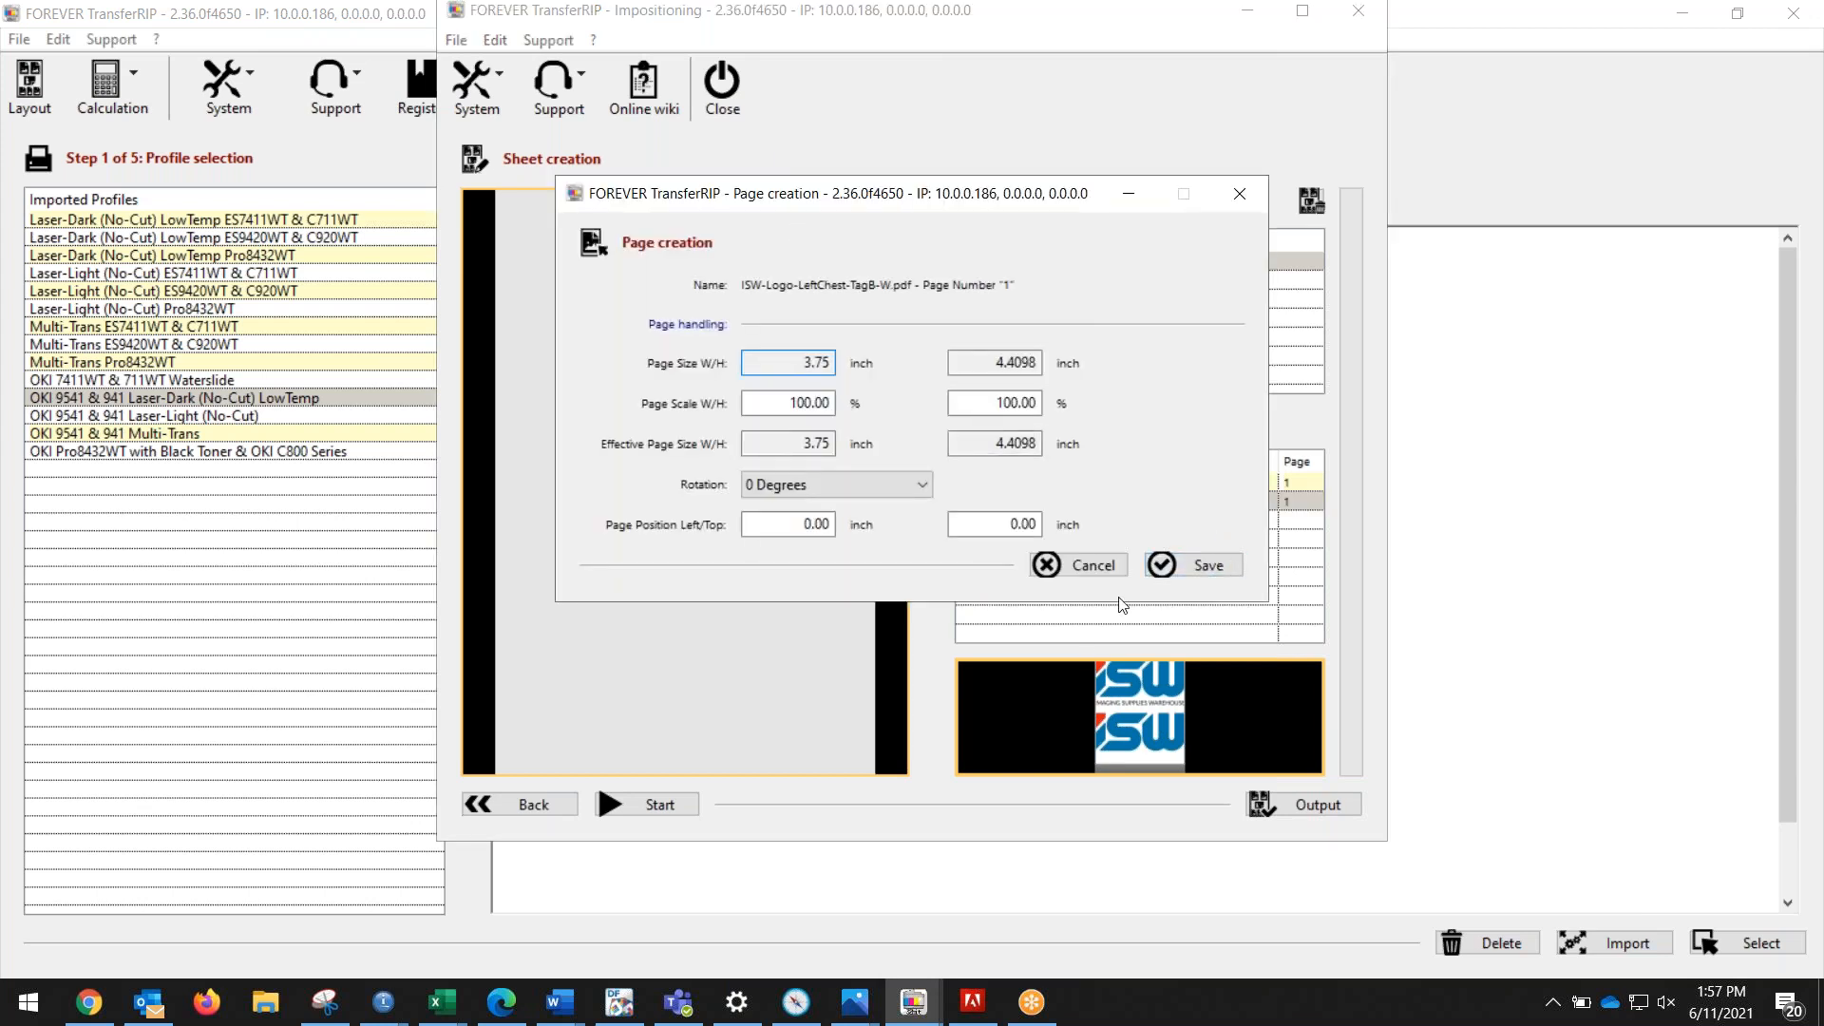
pyautogui.click(1183, 562)
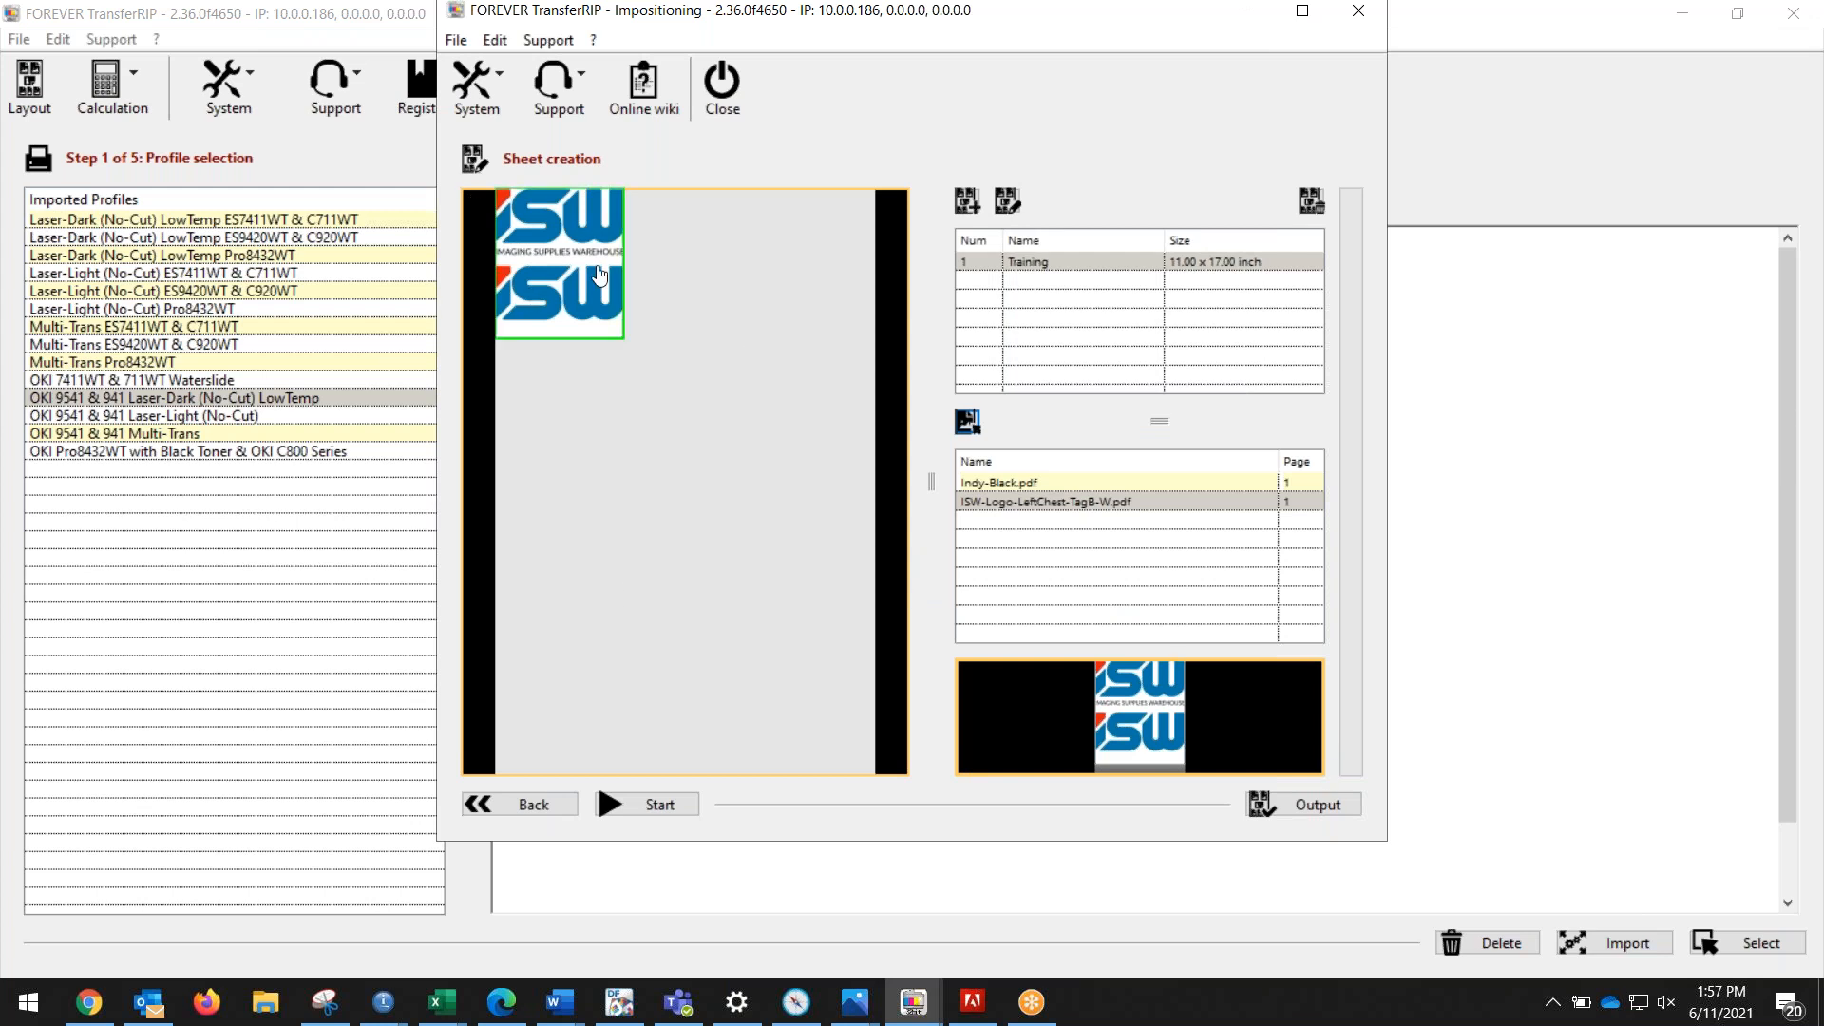
# Step: Set the placed ISW logo's page position to 0.3 inch from the left and 0.3 inch from the top
pyautogui.click(559, 199)
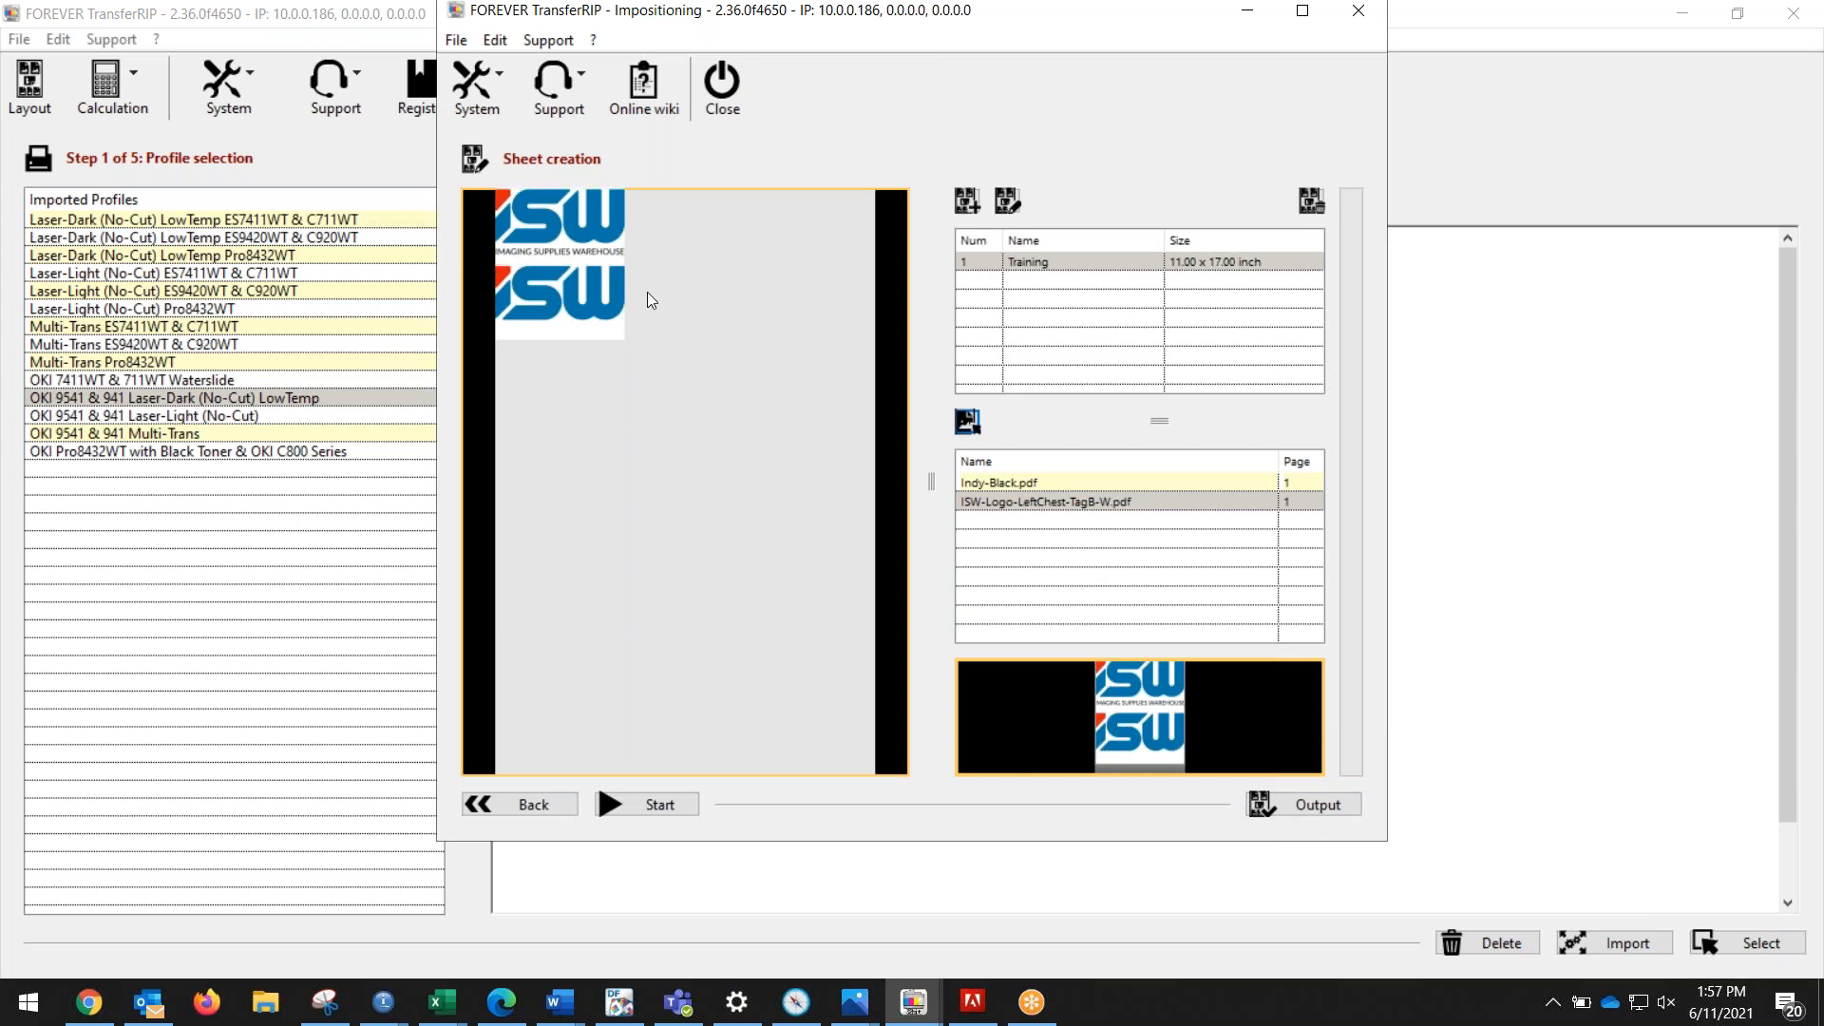
pyautogui.rightClick(569, 255)
pyautogui.click(727, 369)
pyautogui.rightClick(539, 246)
pyautogui.click(610, 257)
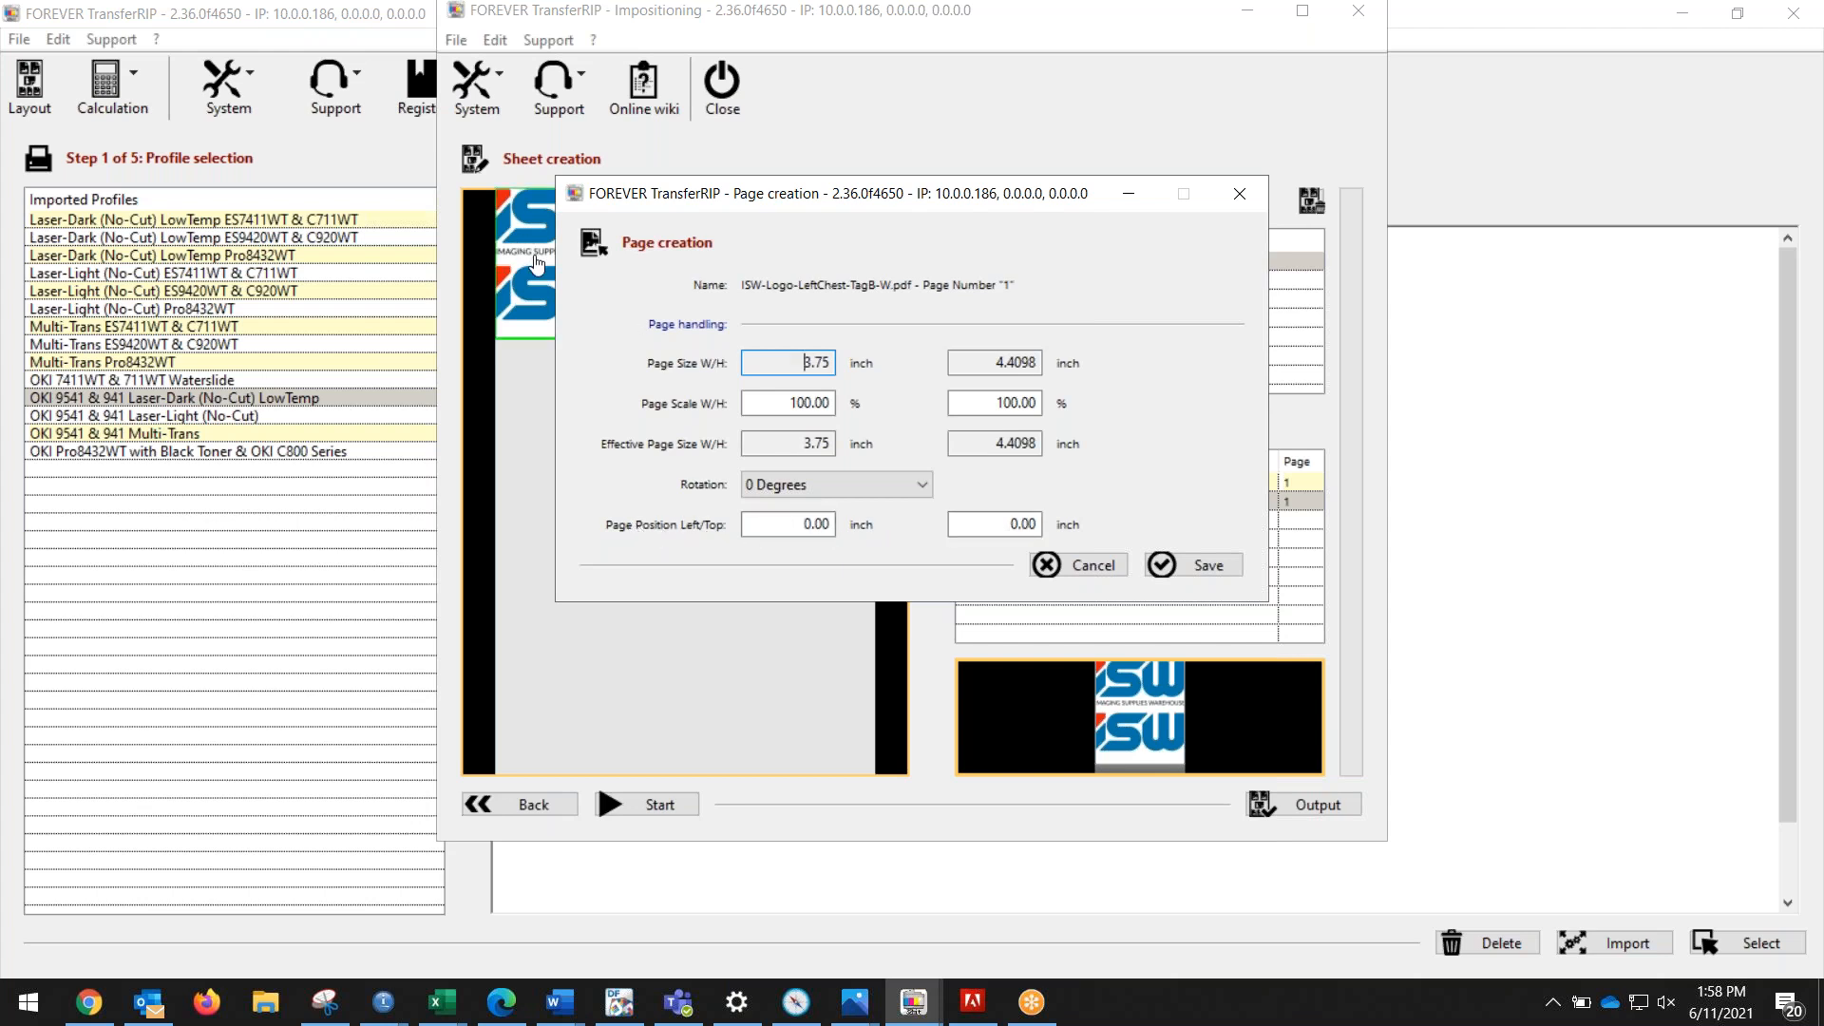
pyautogui.doubleClick(813, 525)
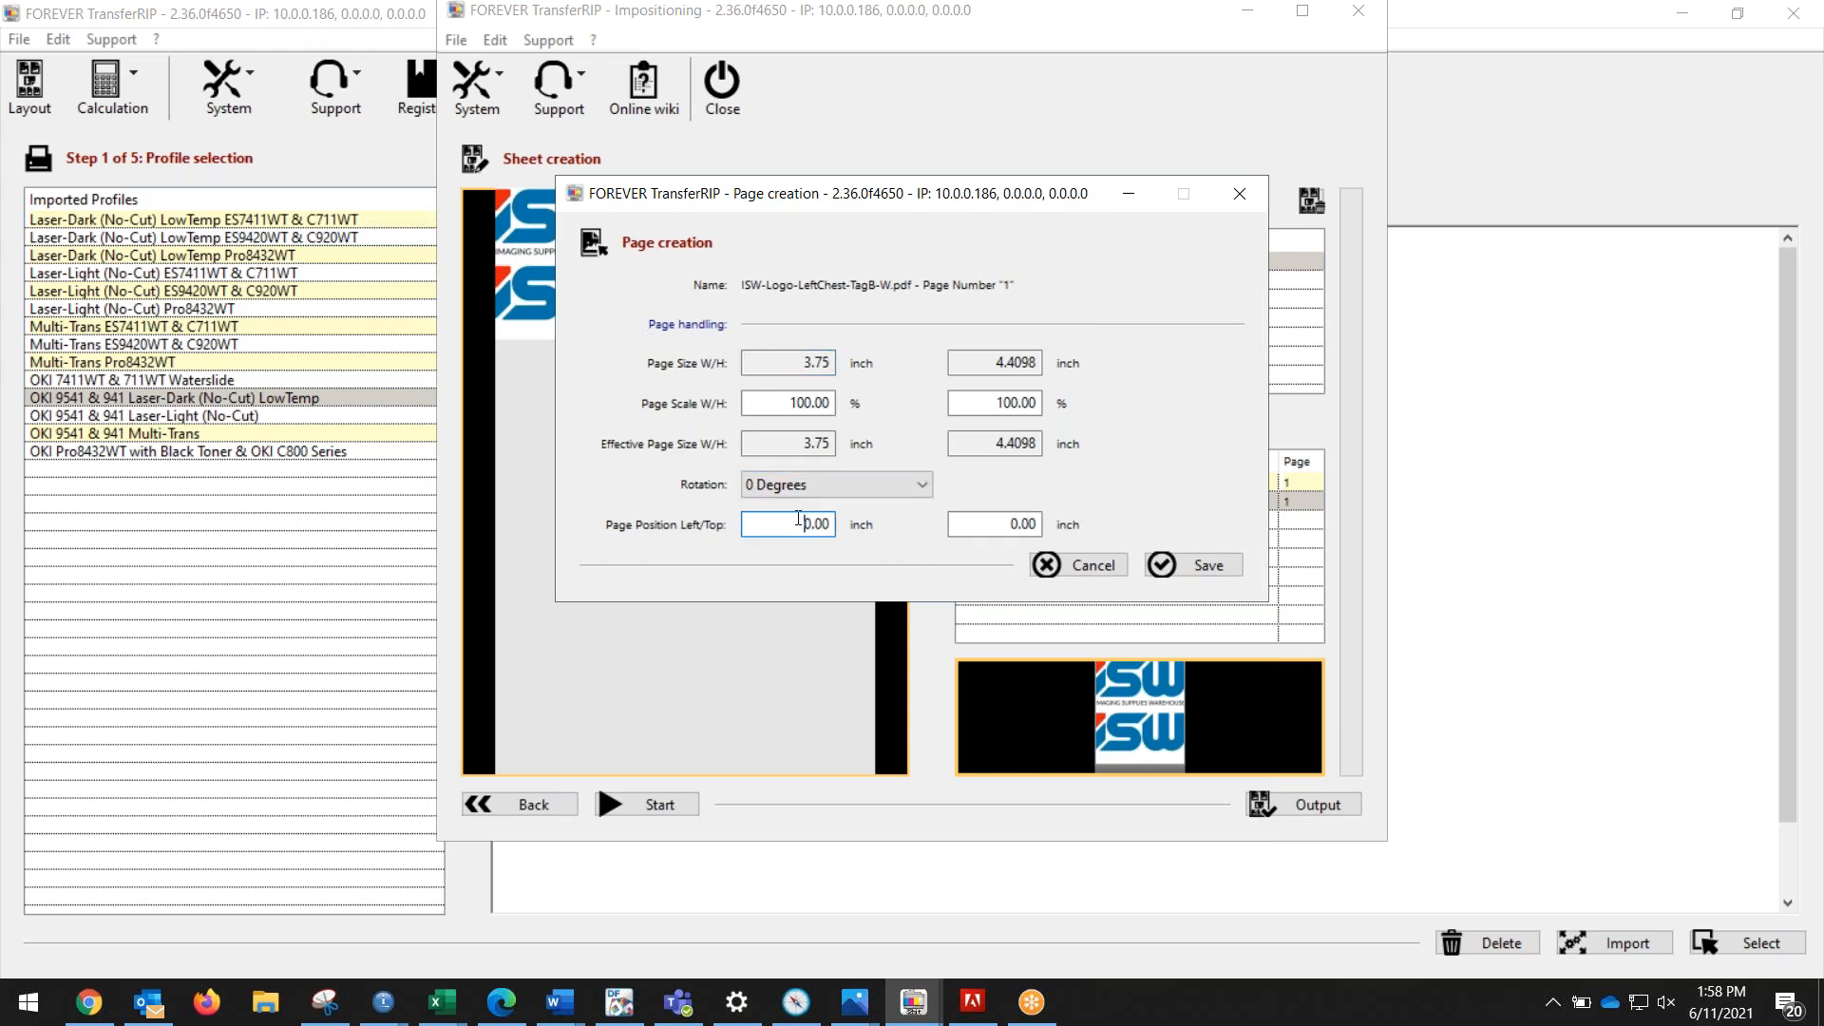
pyautogui.write('0.3')
pyautogui.press('Tab')
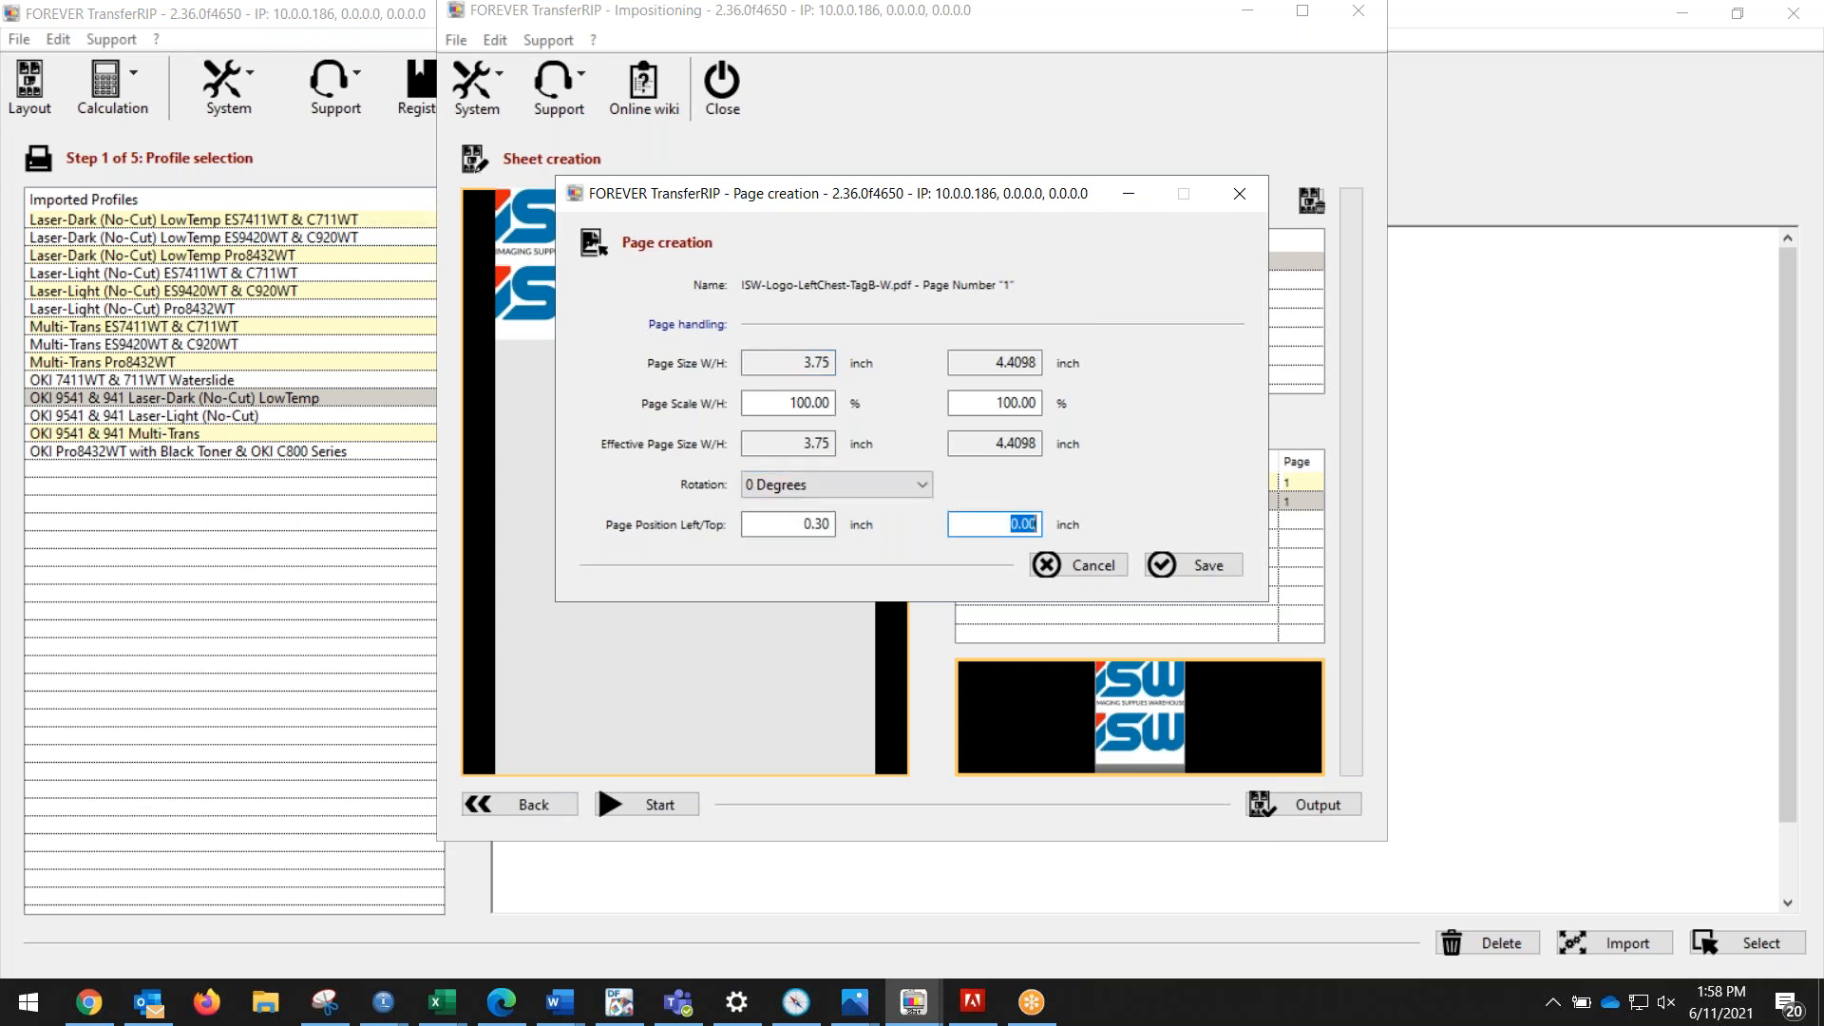
pyautogui.write('.3')
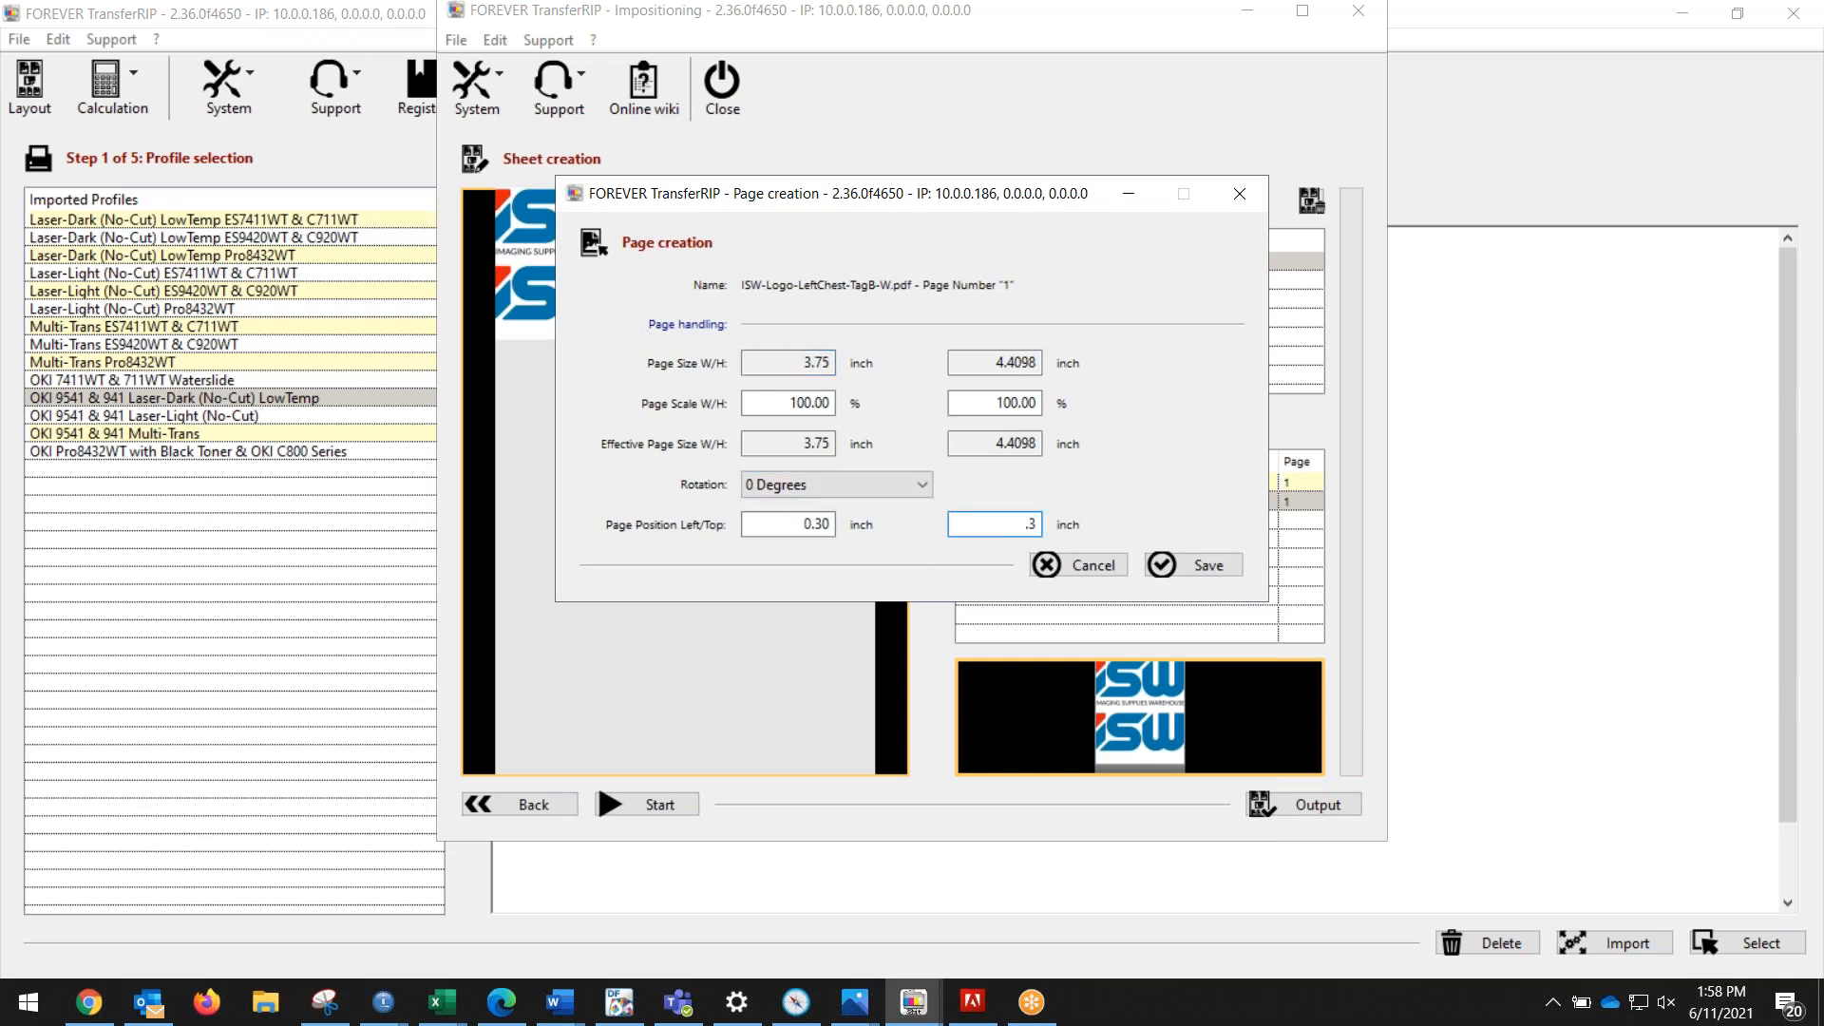
pyautogui.click(1205, 566)
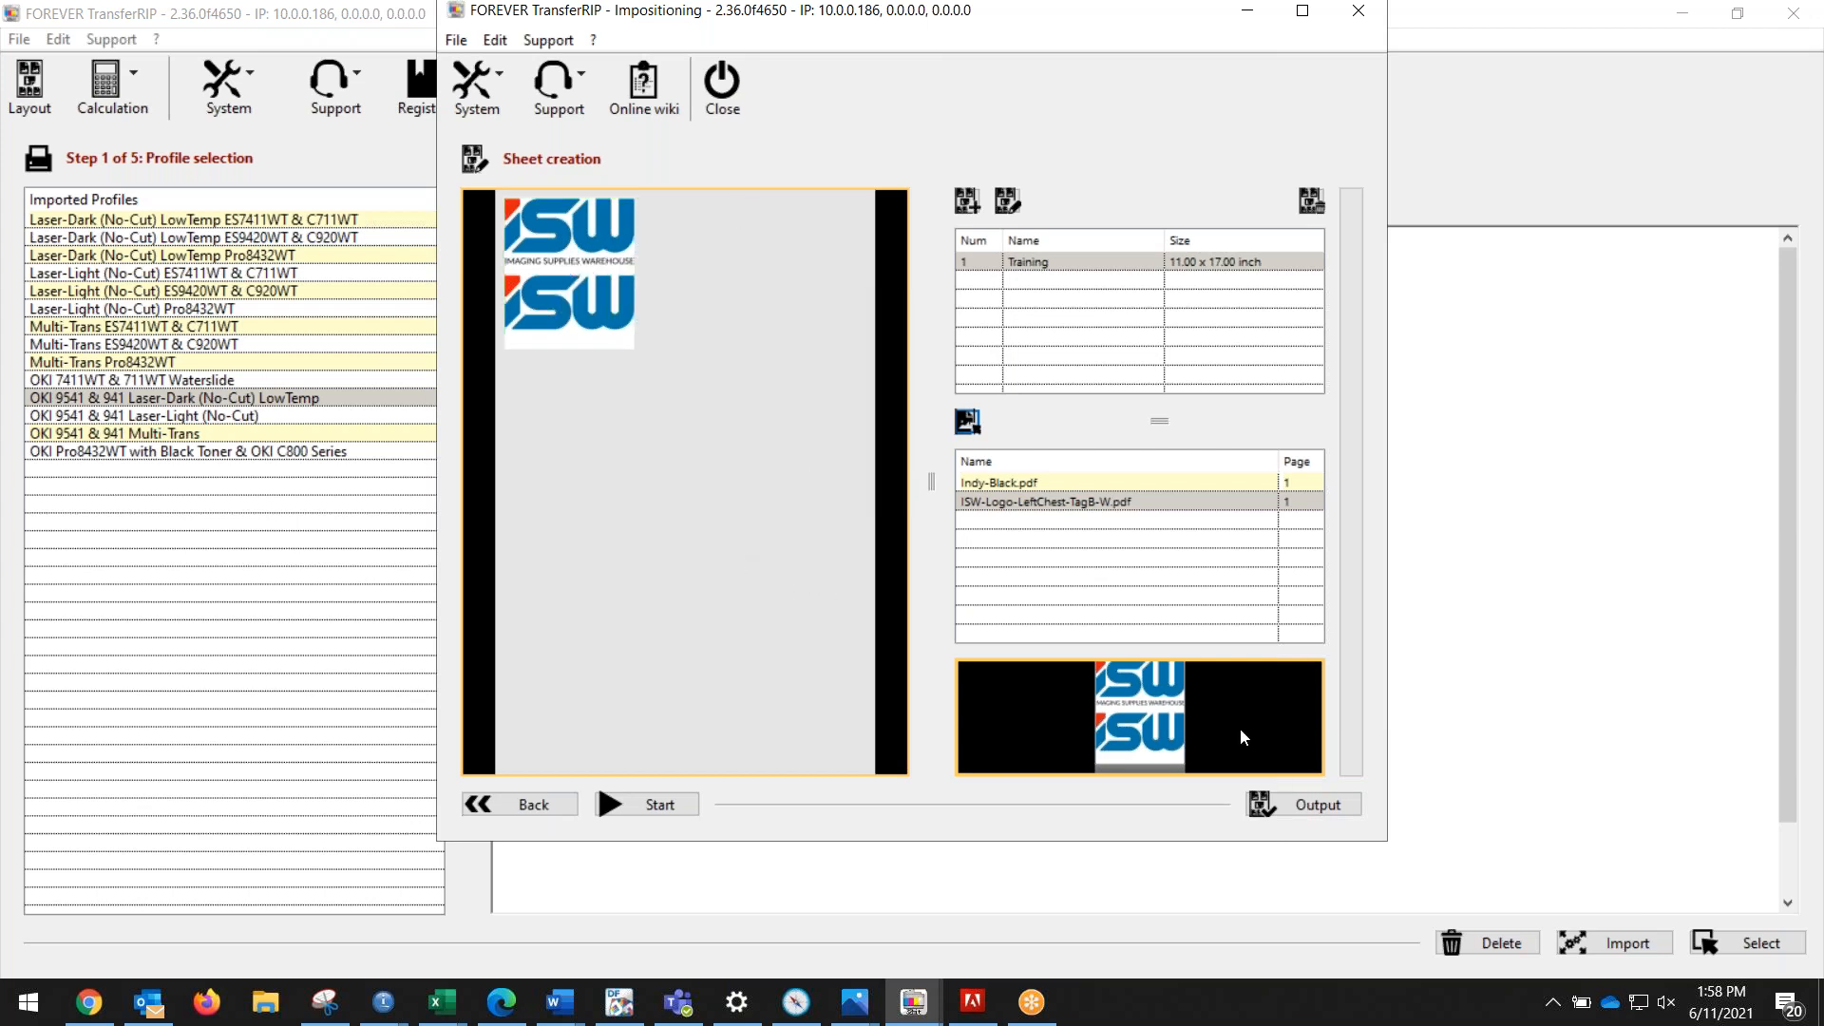
# Step: Add a second copy of the ISW logo page at 4 inches from the left and 0.3 inch from the top
pyautogui.click(1015, 504)
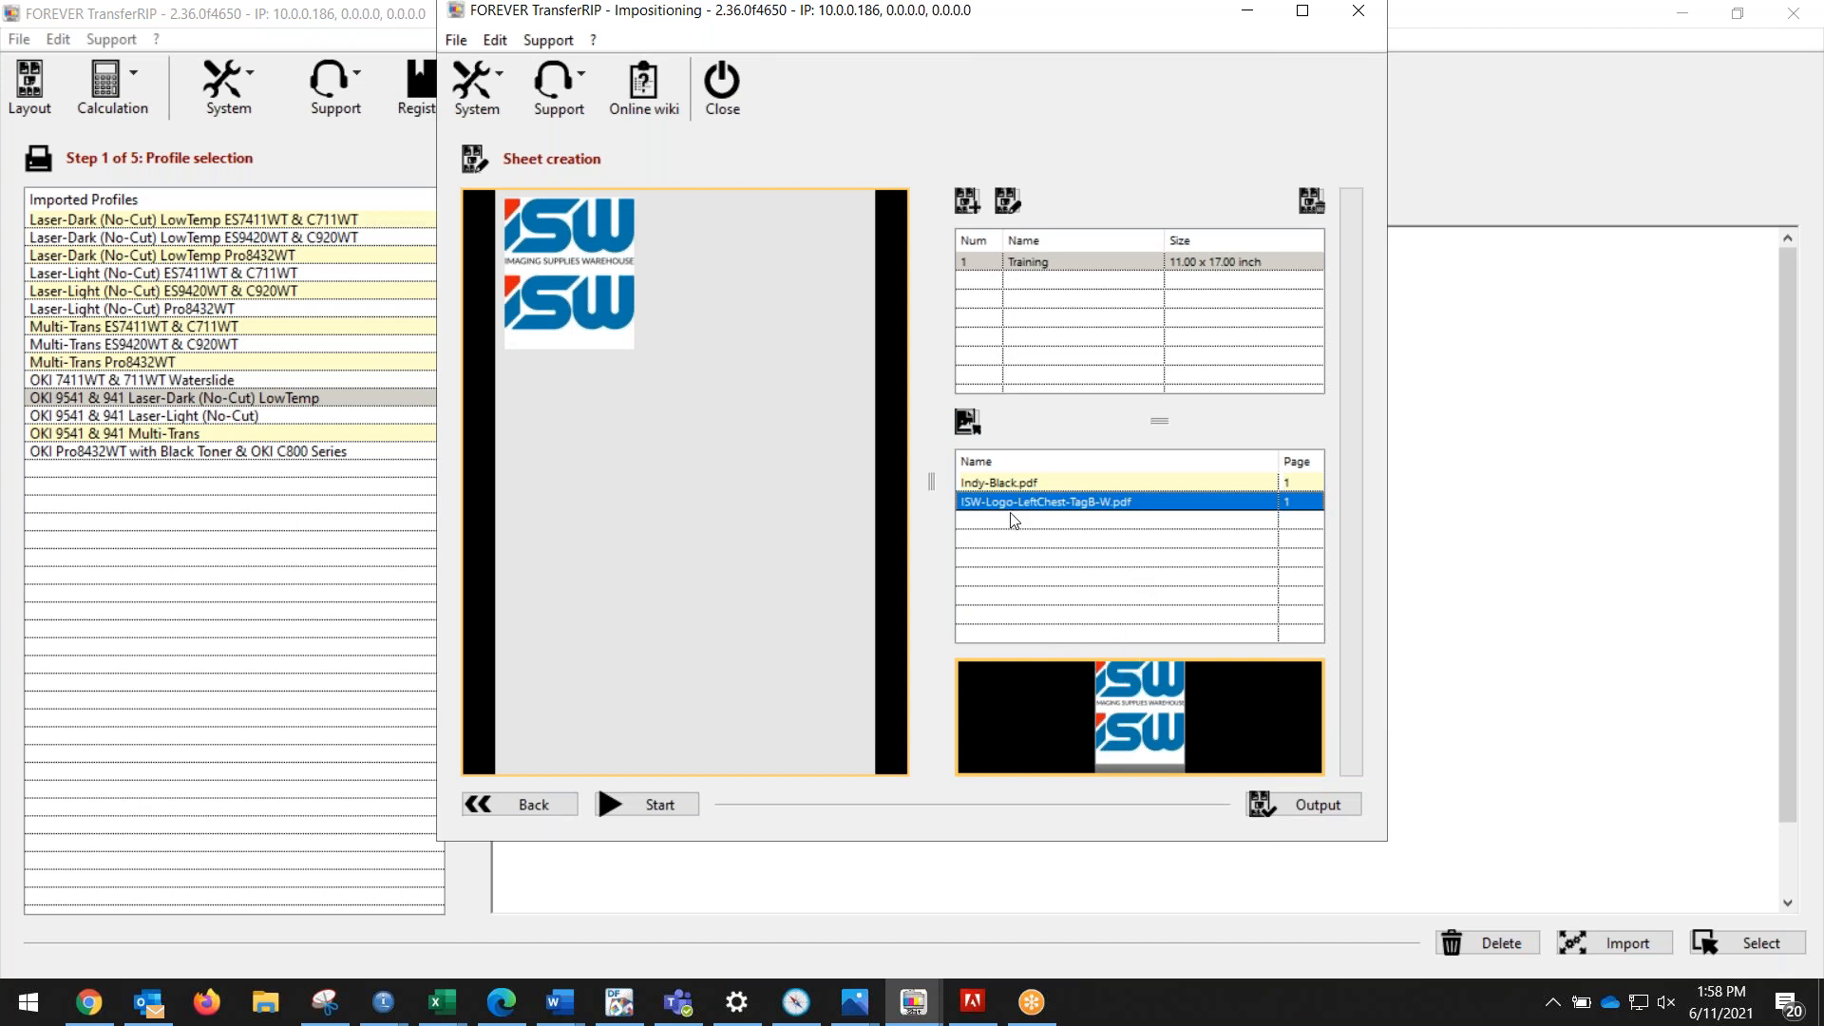
pyautogui.click(967, 424)
pyautogui.moveTo(760, 197); pyautogui.dragTo(1017, 145)
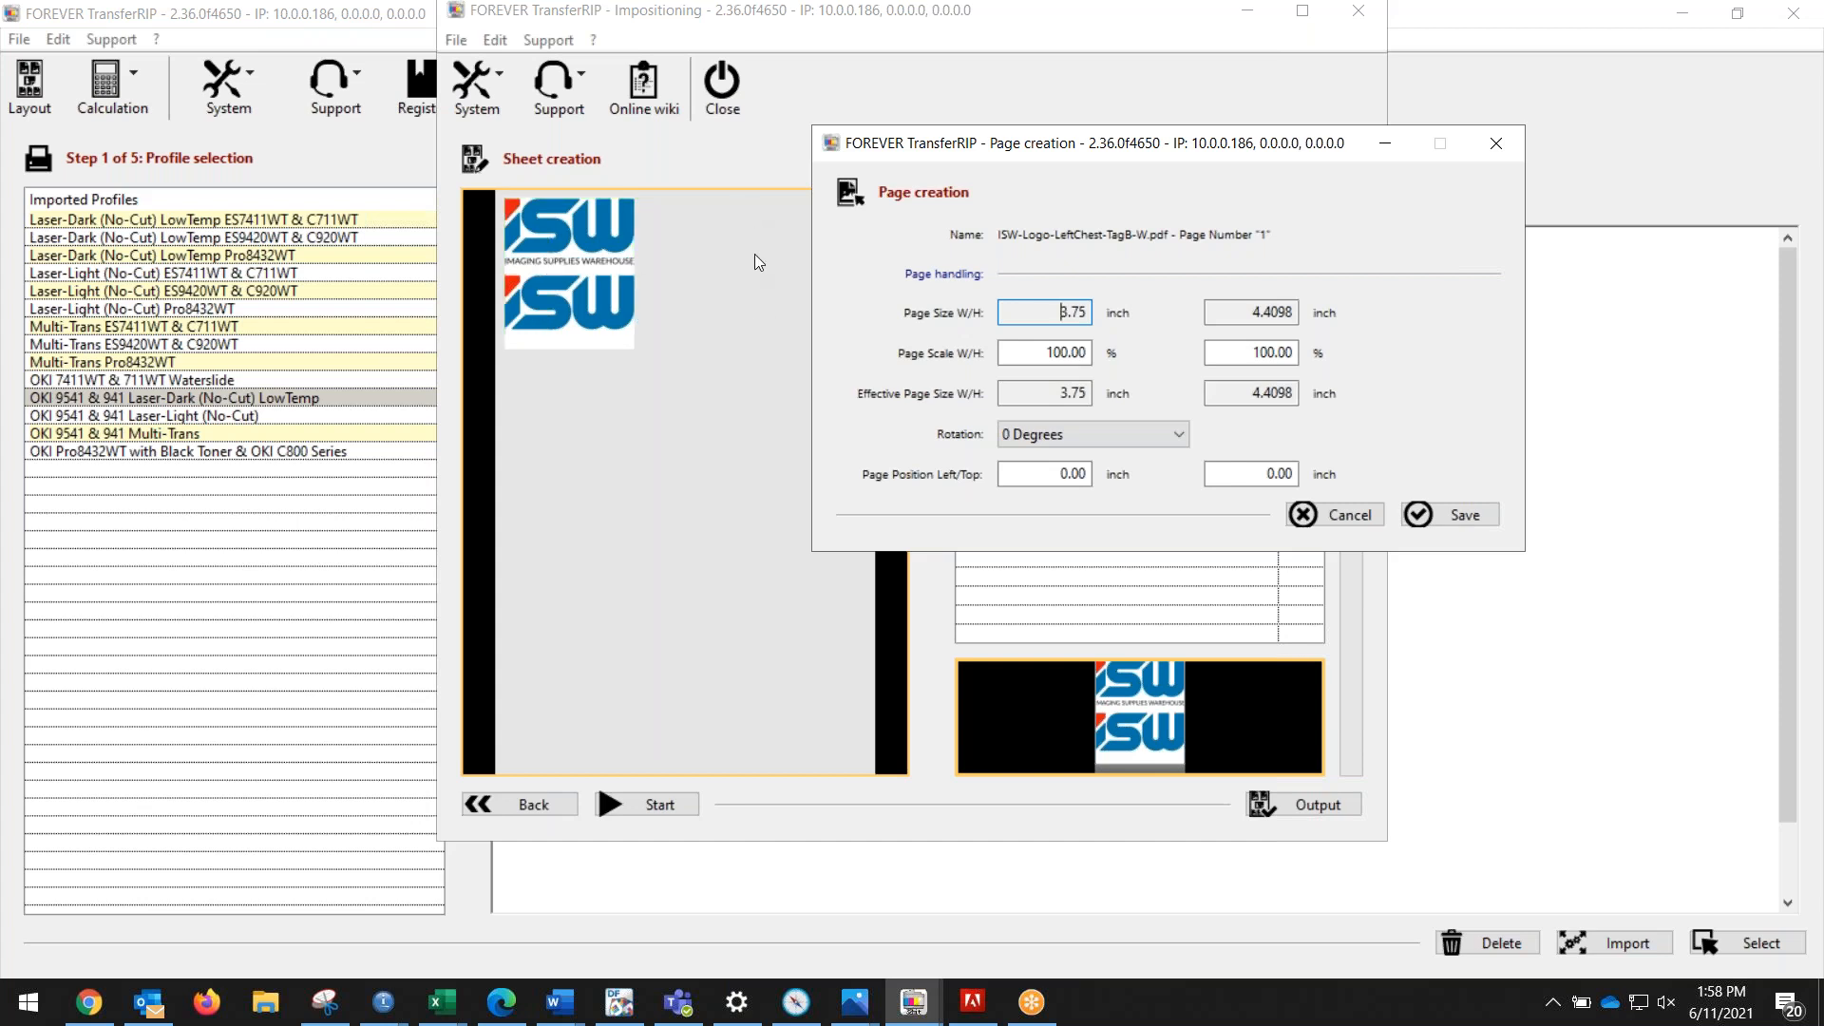
pyautogui.moveTo(1046, 150); pyautogui.dragTo(1107, 148)
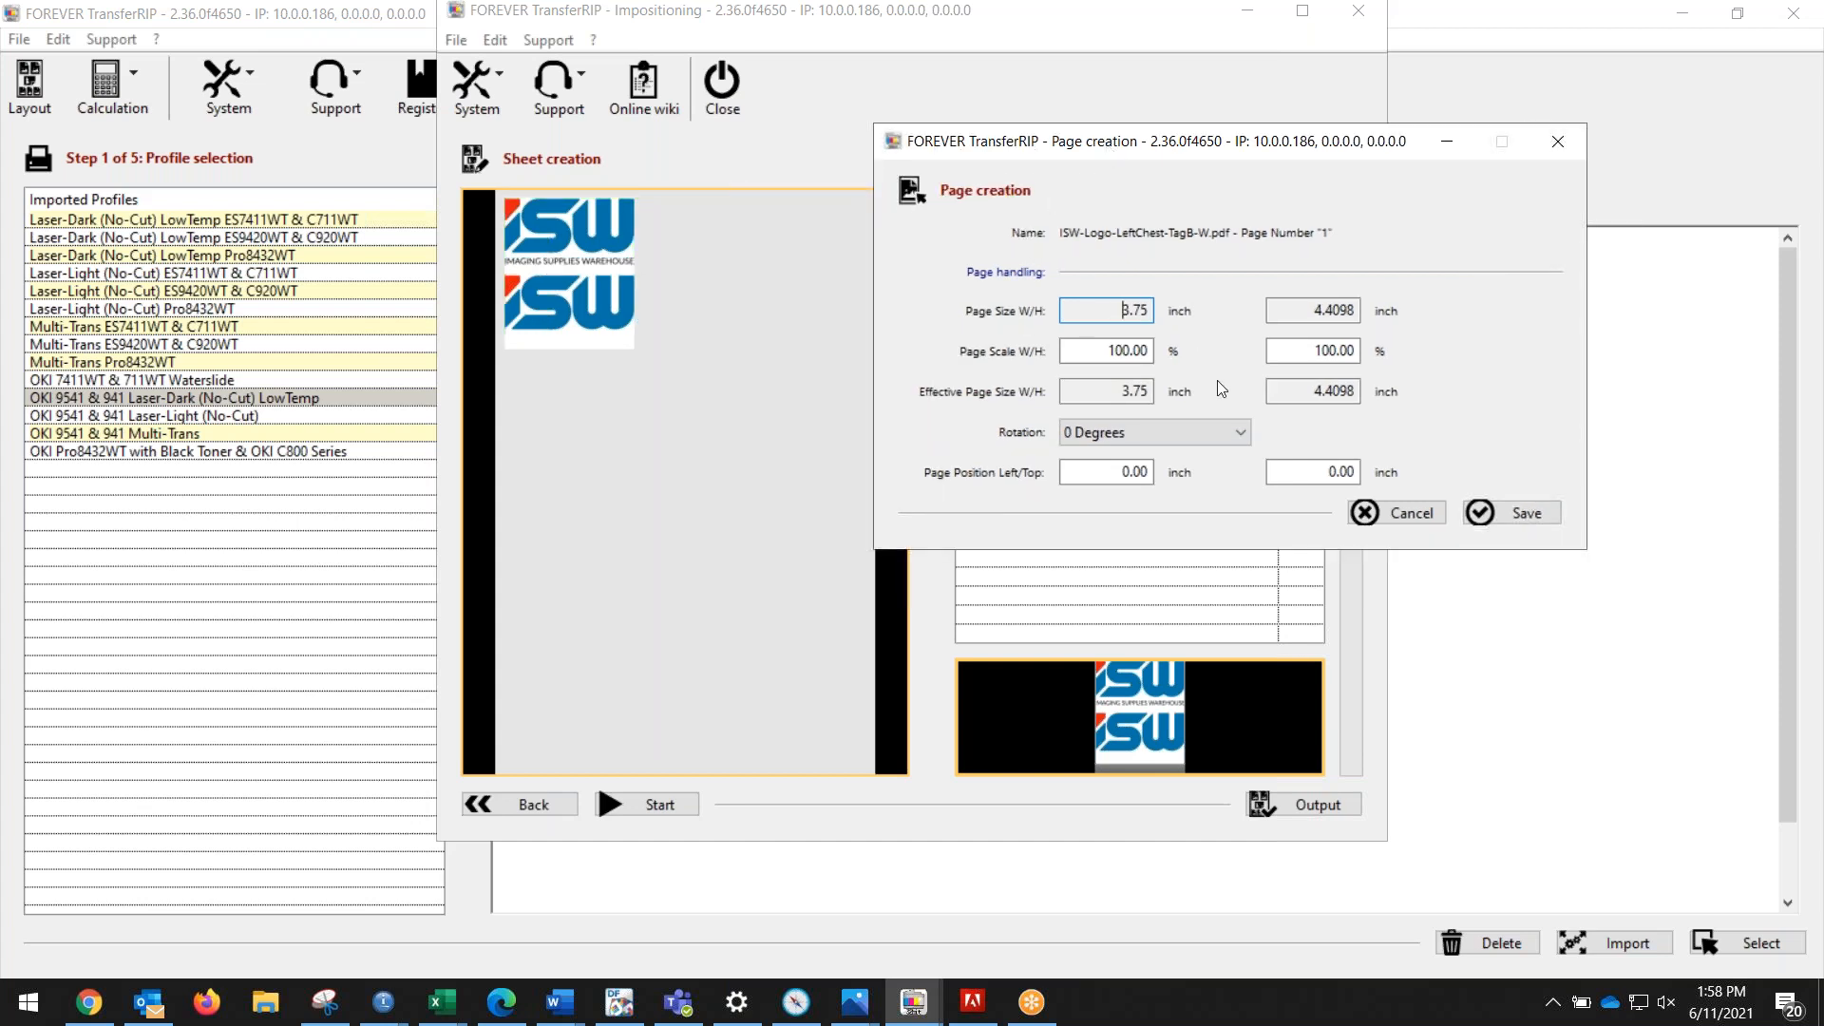
pyautogui.moveTo(1117, 472); pyautogui.dragTo(1189, 473)
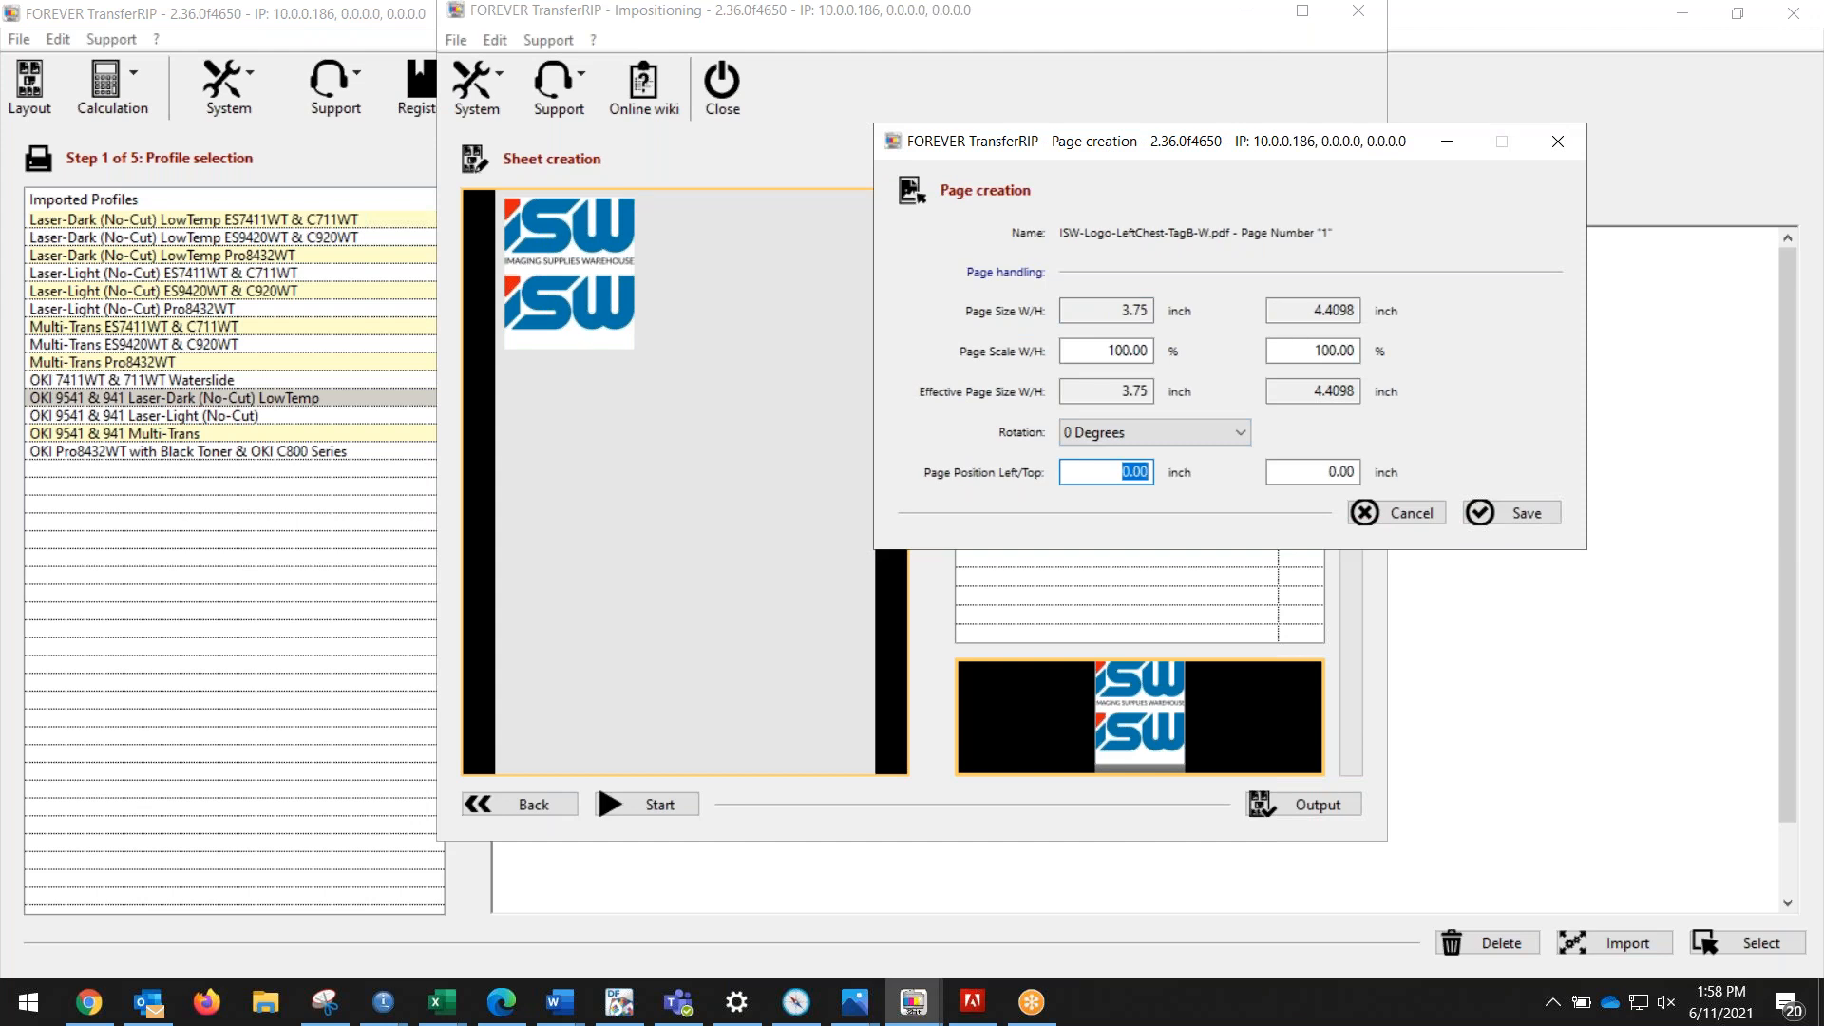
pyautogui.write('4')
pyautogui.press('Tab')
pyautogui.write('.3')
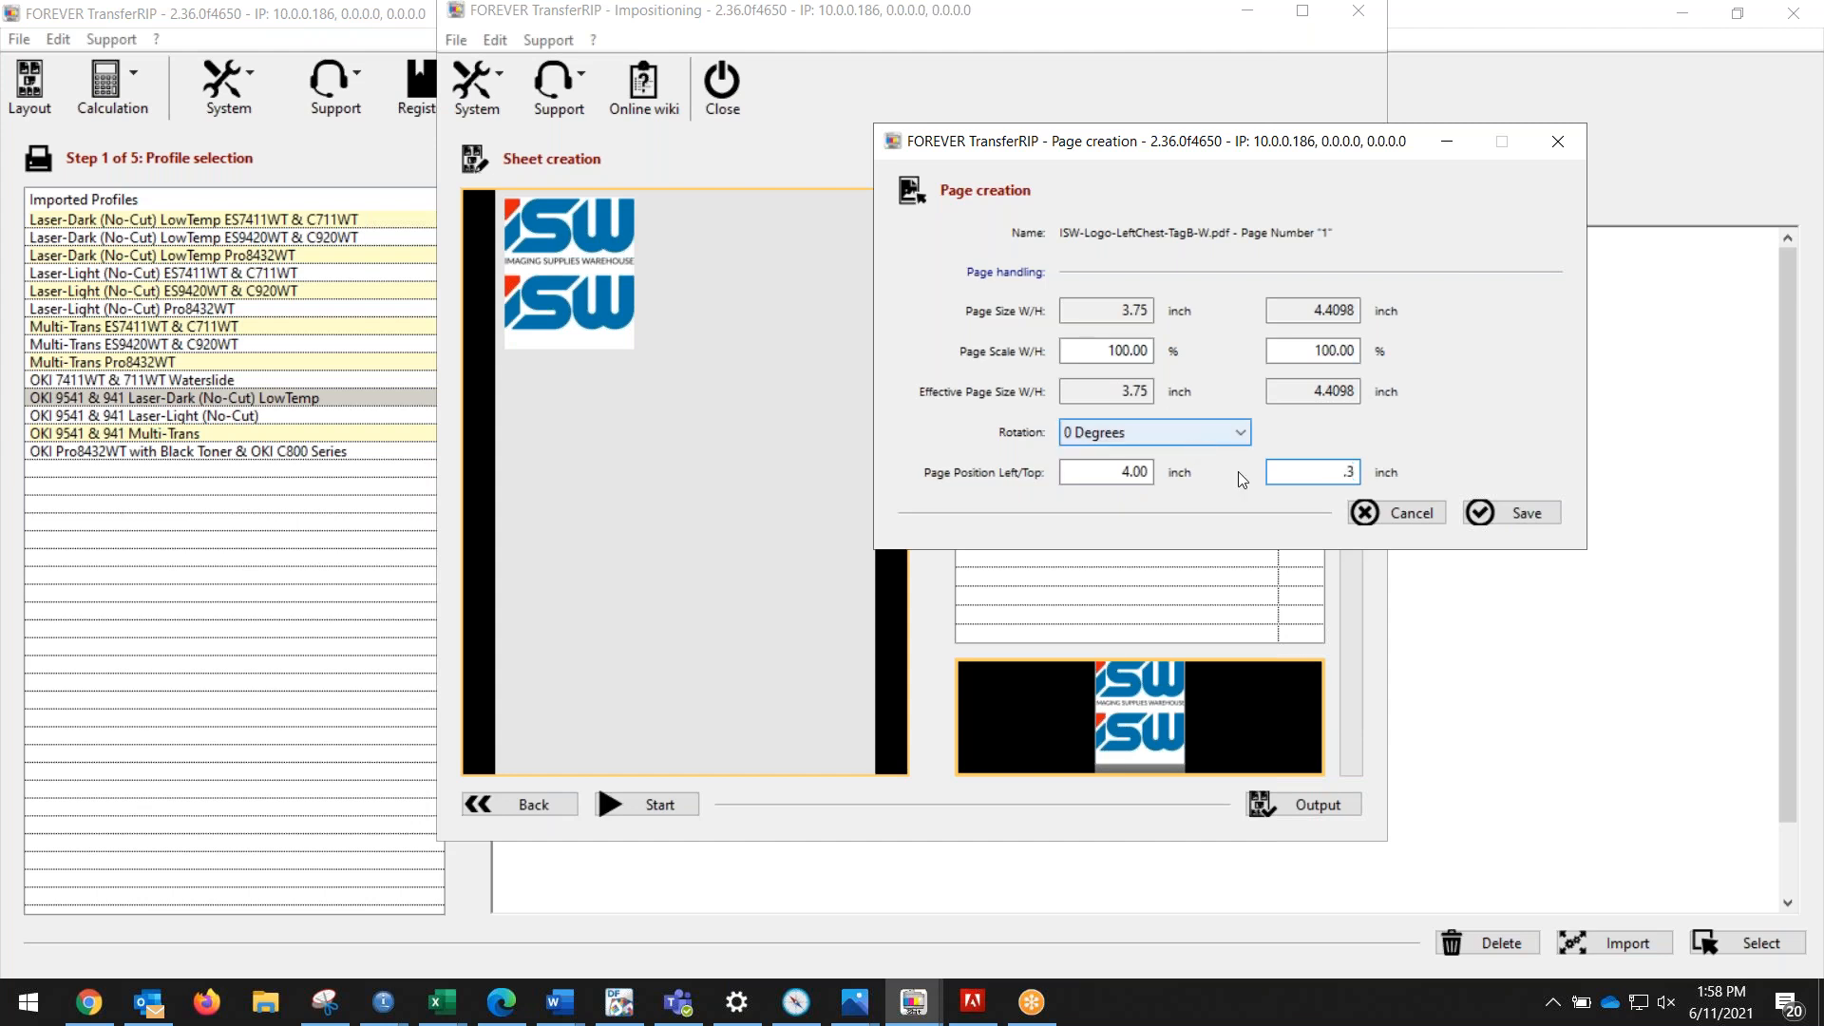
pyautogui.moveTo(1425, 152); pyautogui.dragTo(1306, 162)
pyautogui.click(1383, 524)
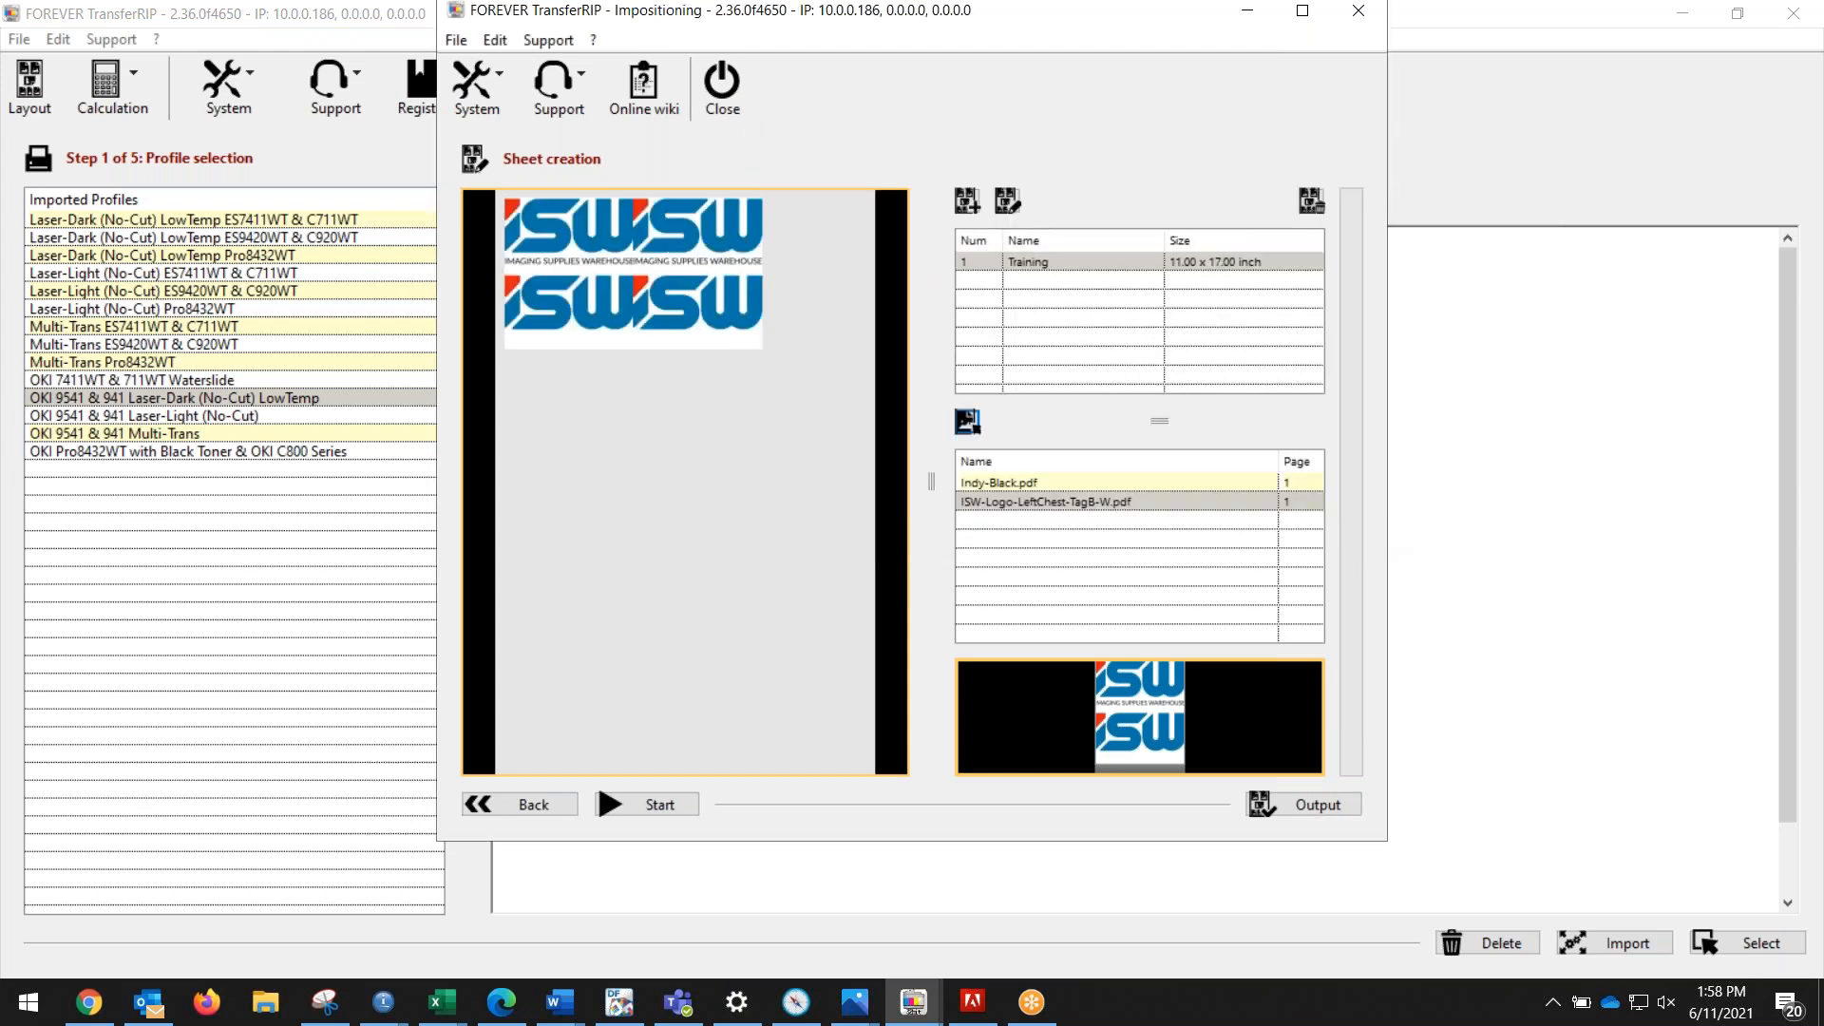
# Step: Increase the second logo copy's left position to leave a gap between the two logos
pyautogui.rightClick(694, 268)
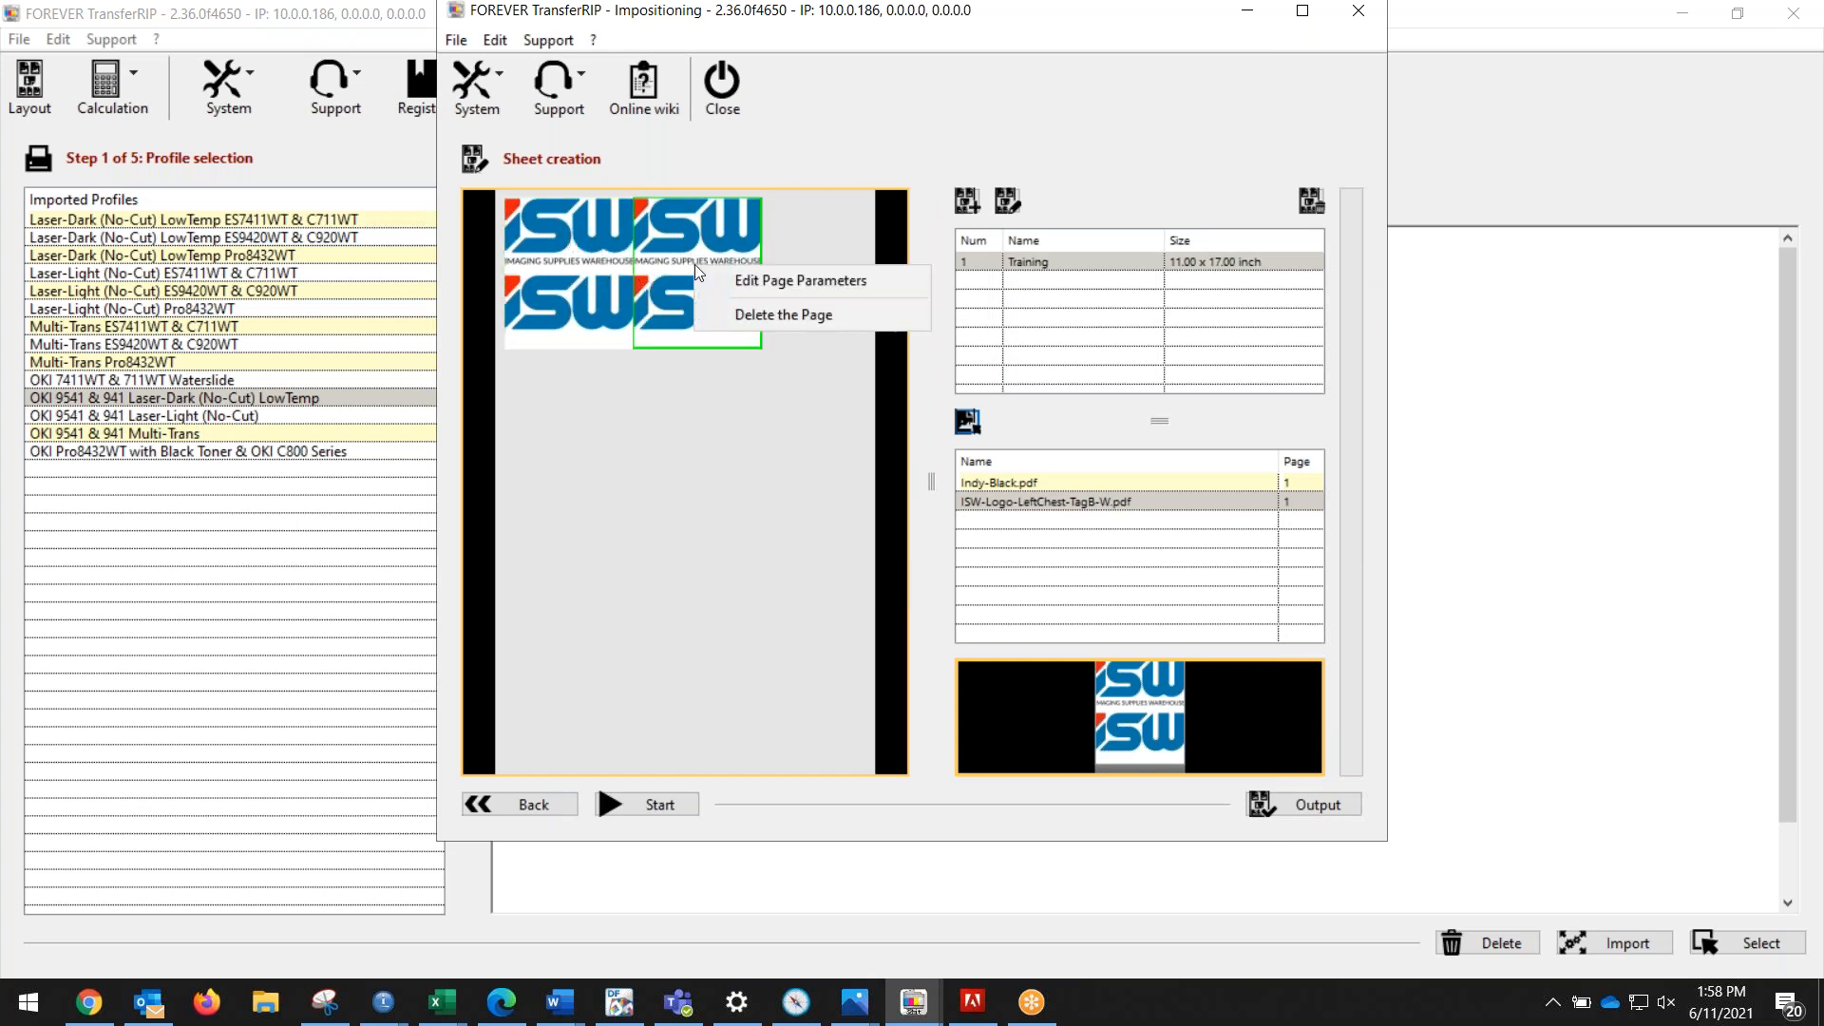
pyautogui.click(780, 281)
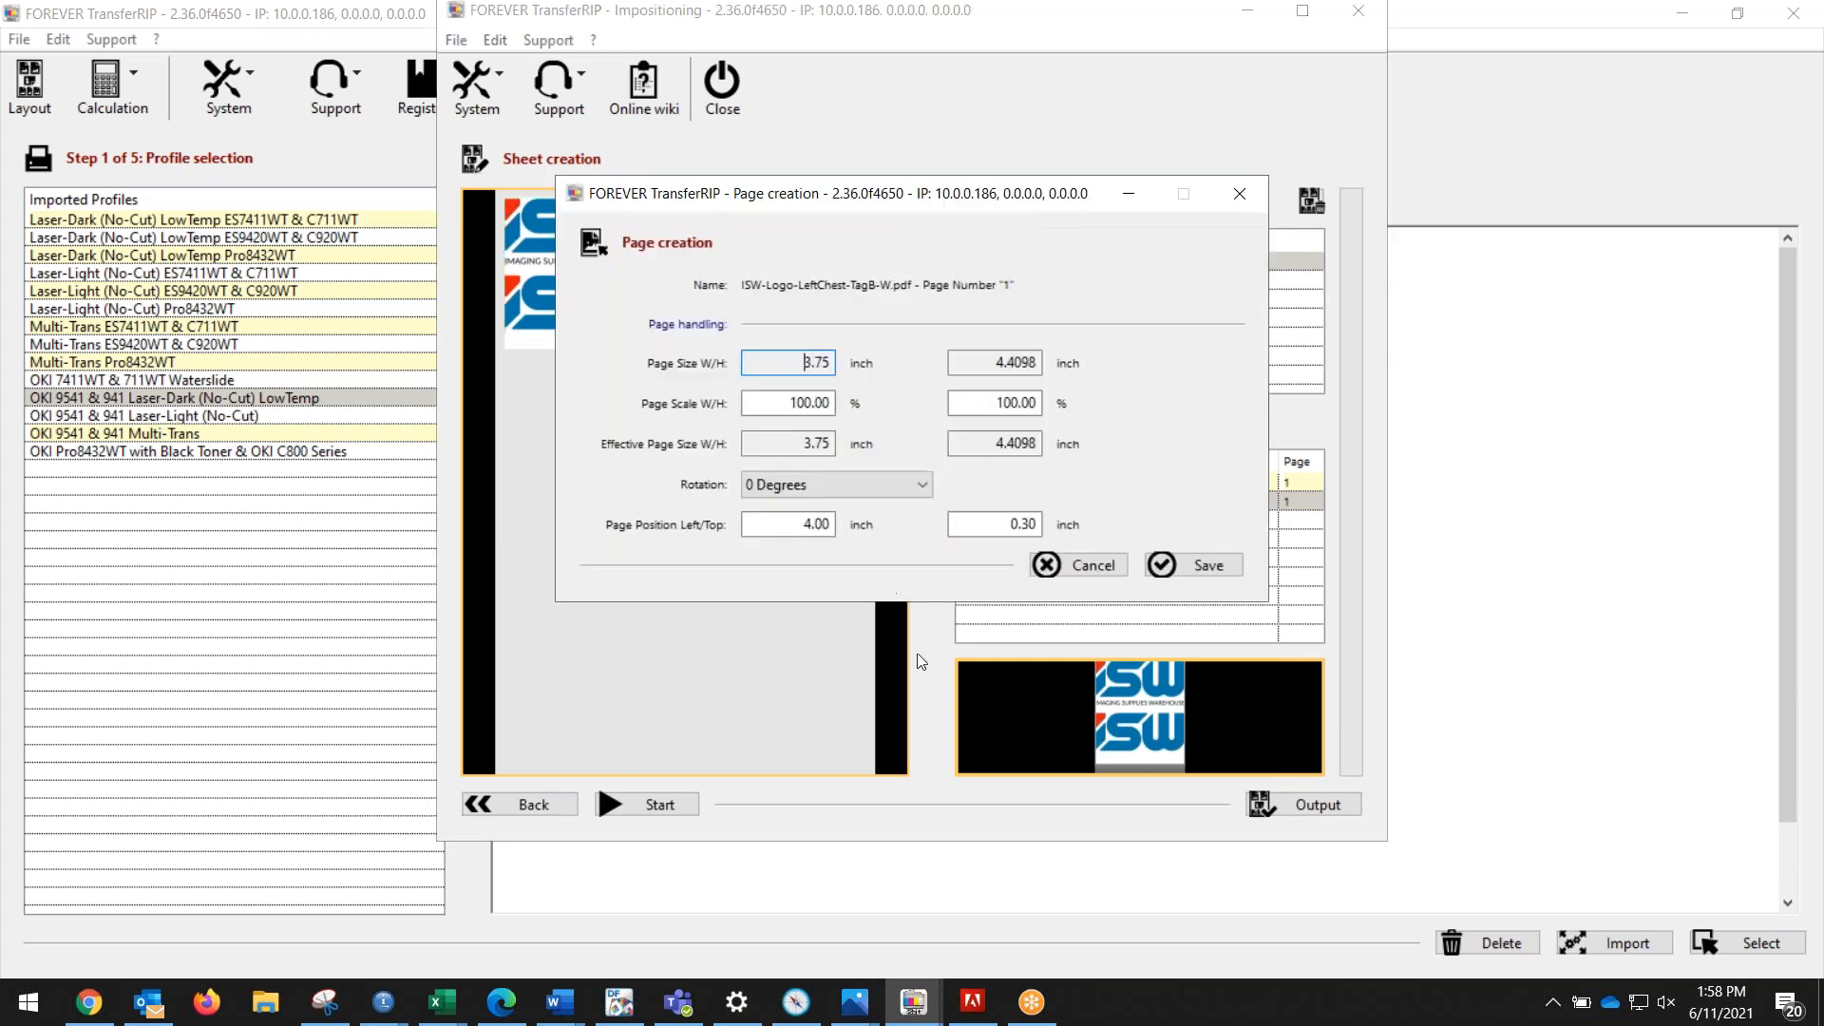
pyautogui.click(813, 524)
pyautogui.click(1176, 567)
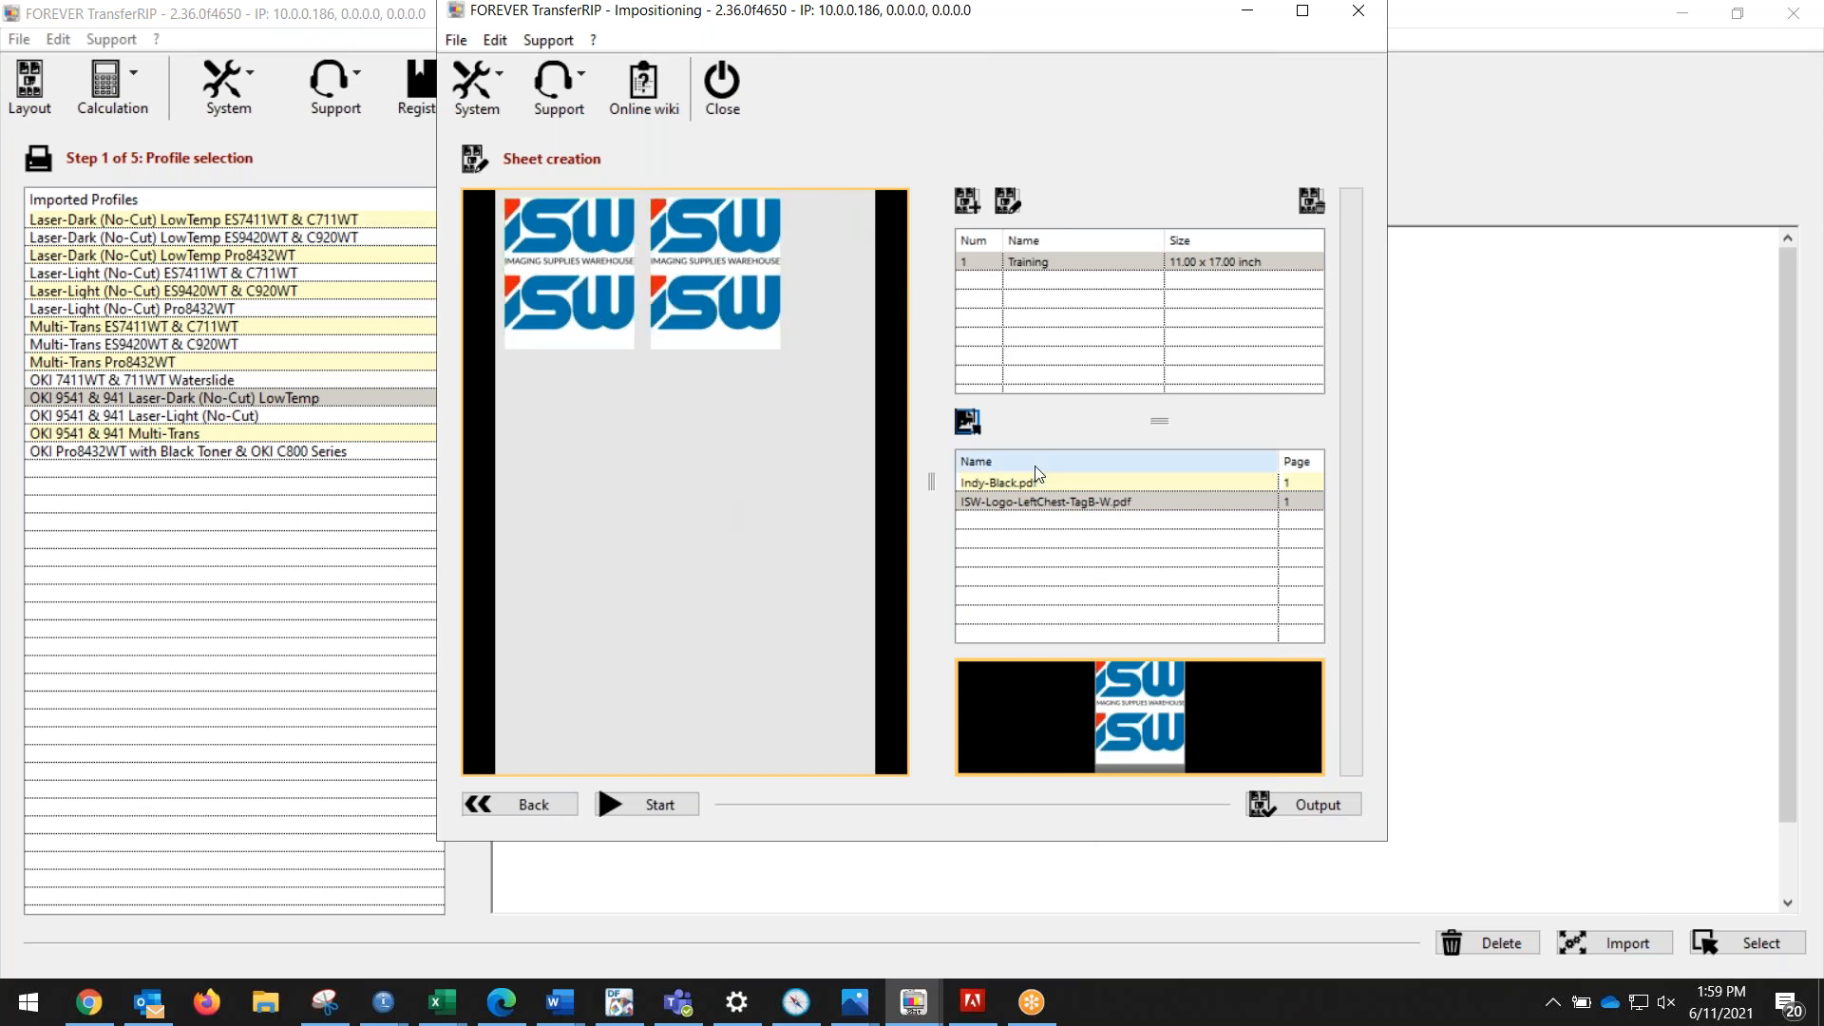
# Step: Add a third copy of the ISW logo page at 0.3 inch from the left and 4 inches from the top
pyautogui.click(1029, 504)
pyautogui.click(967, 421)
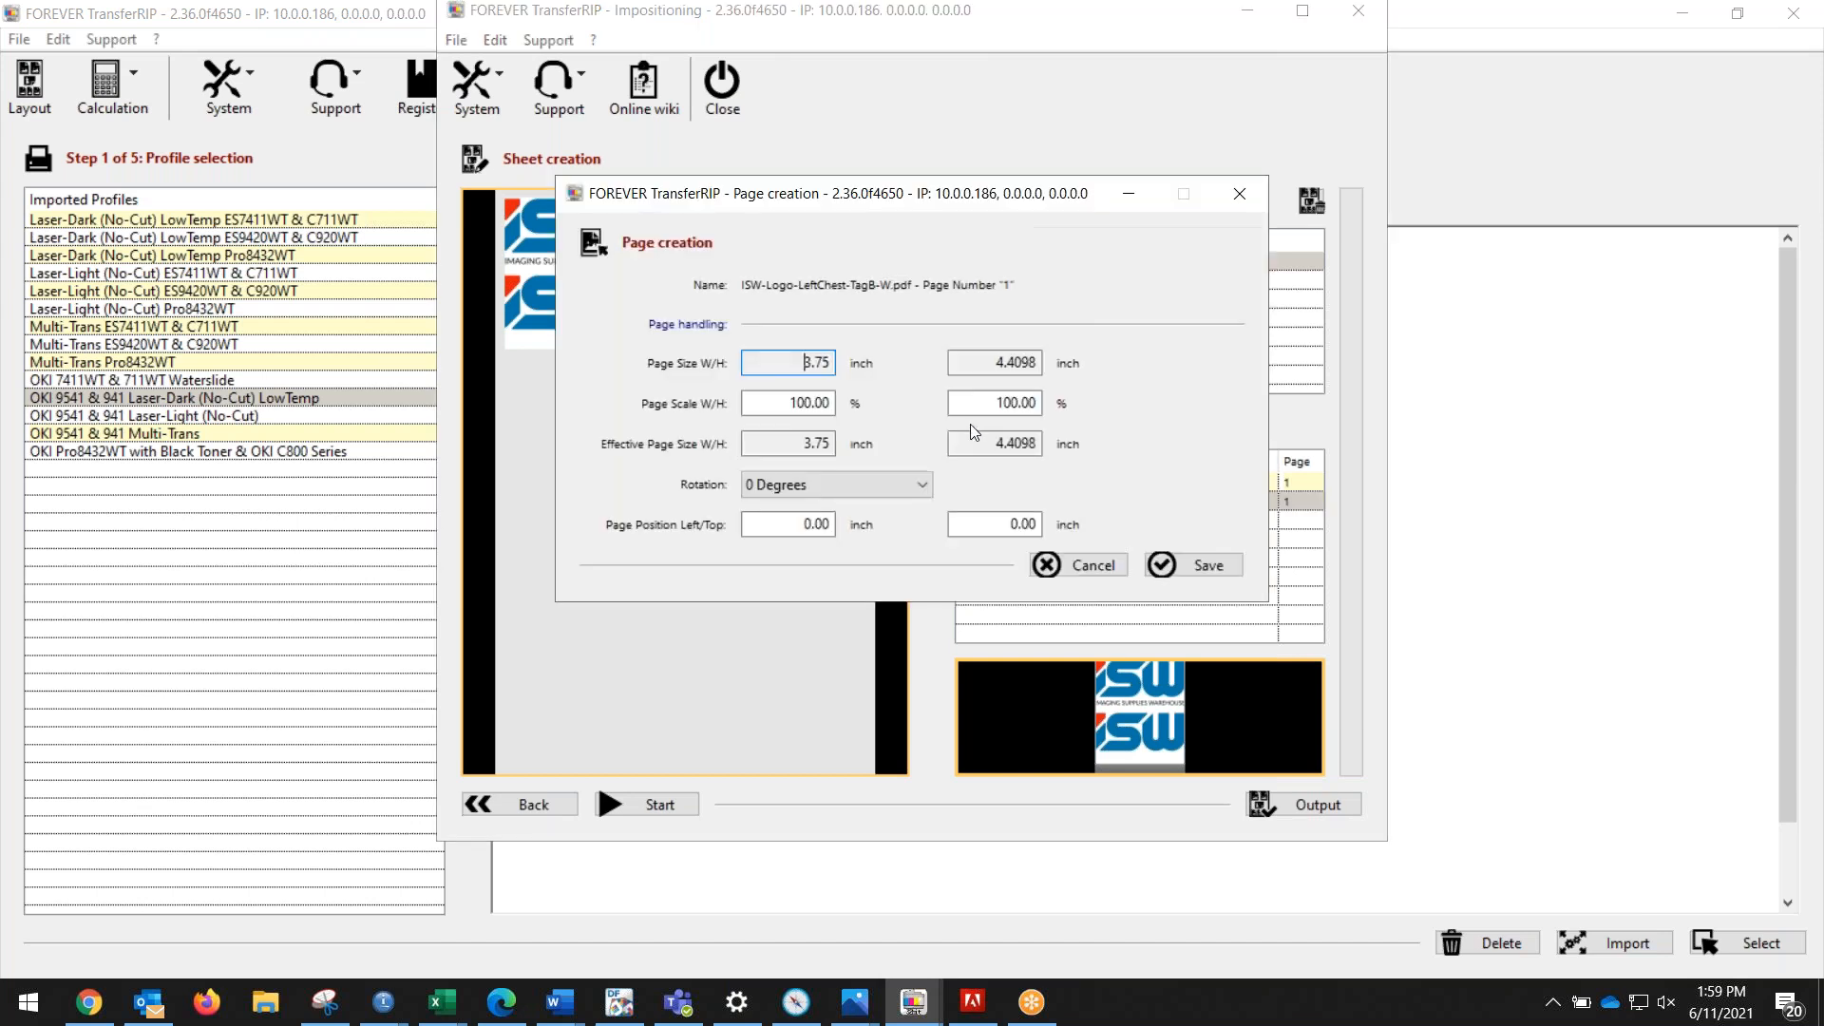
pyautogui.doubleClick(812, 524)
pyautogui.write('.3')
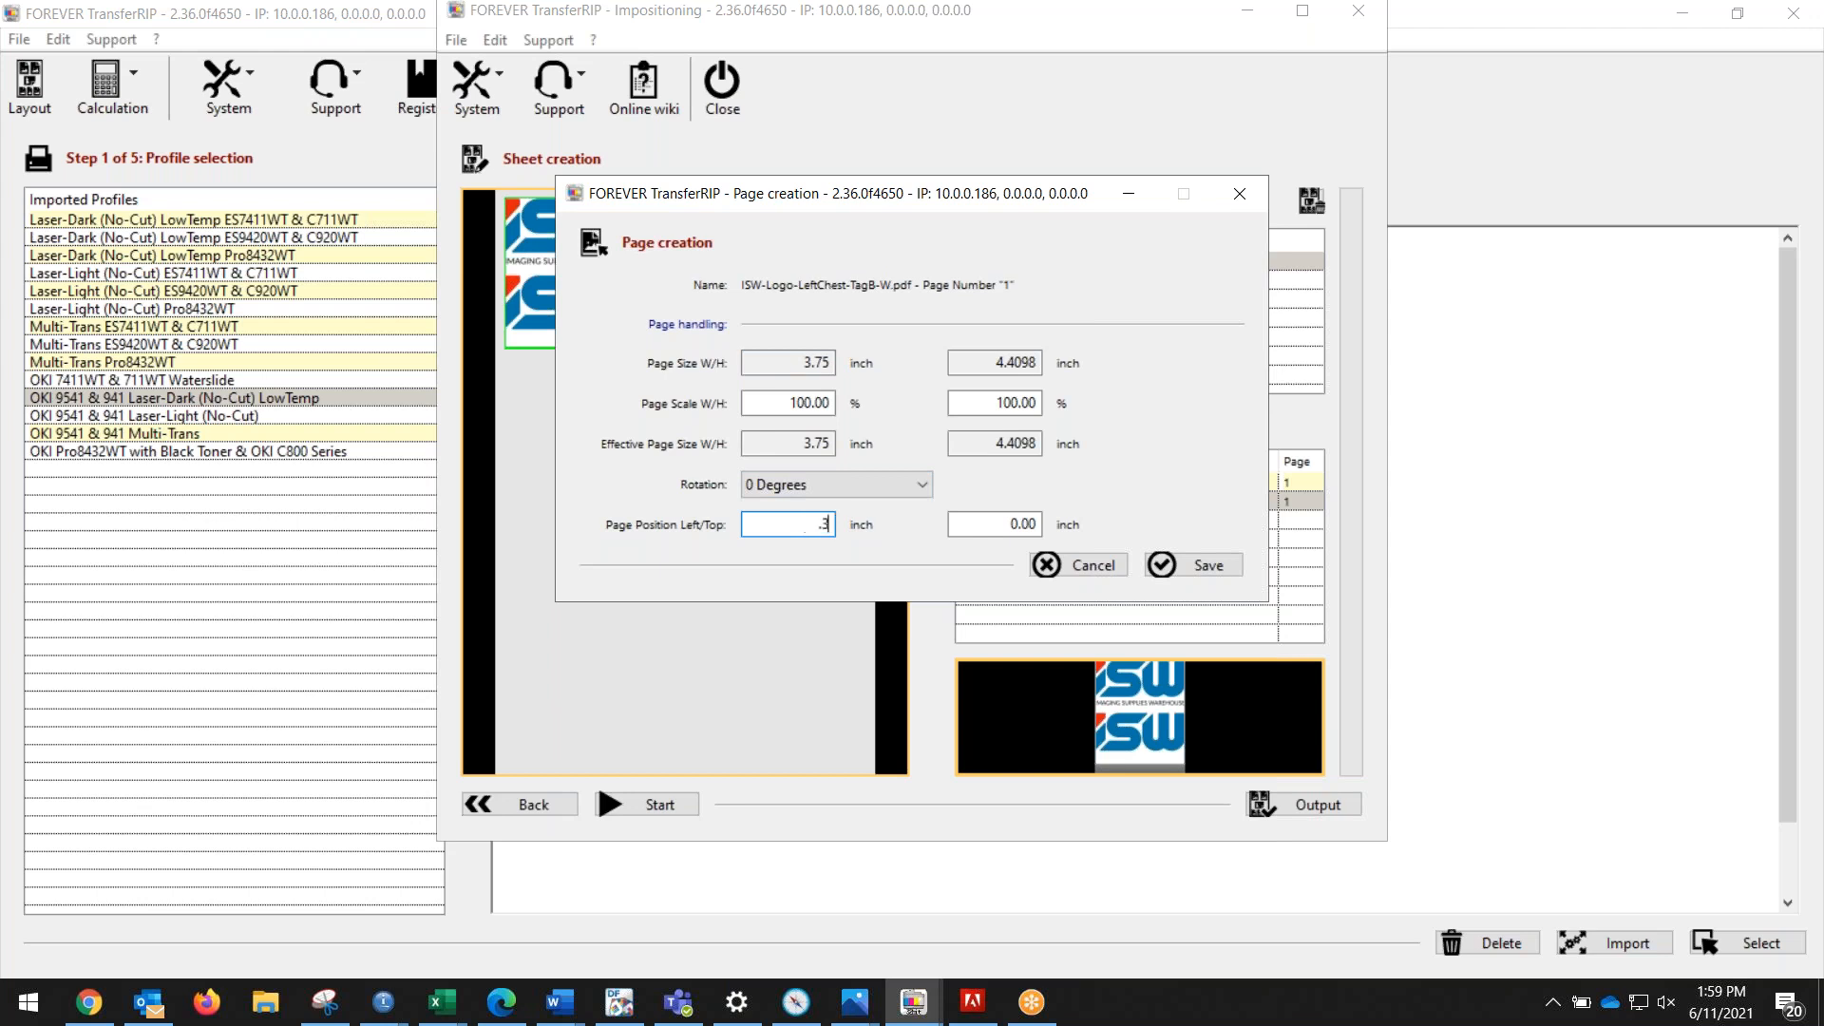
pyautogui.press('Tab')
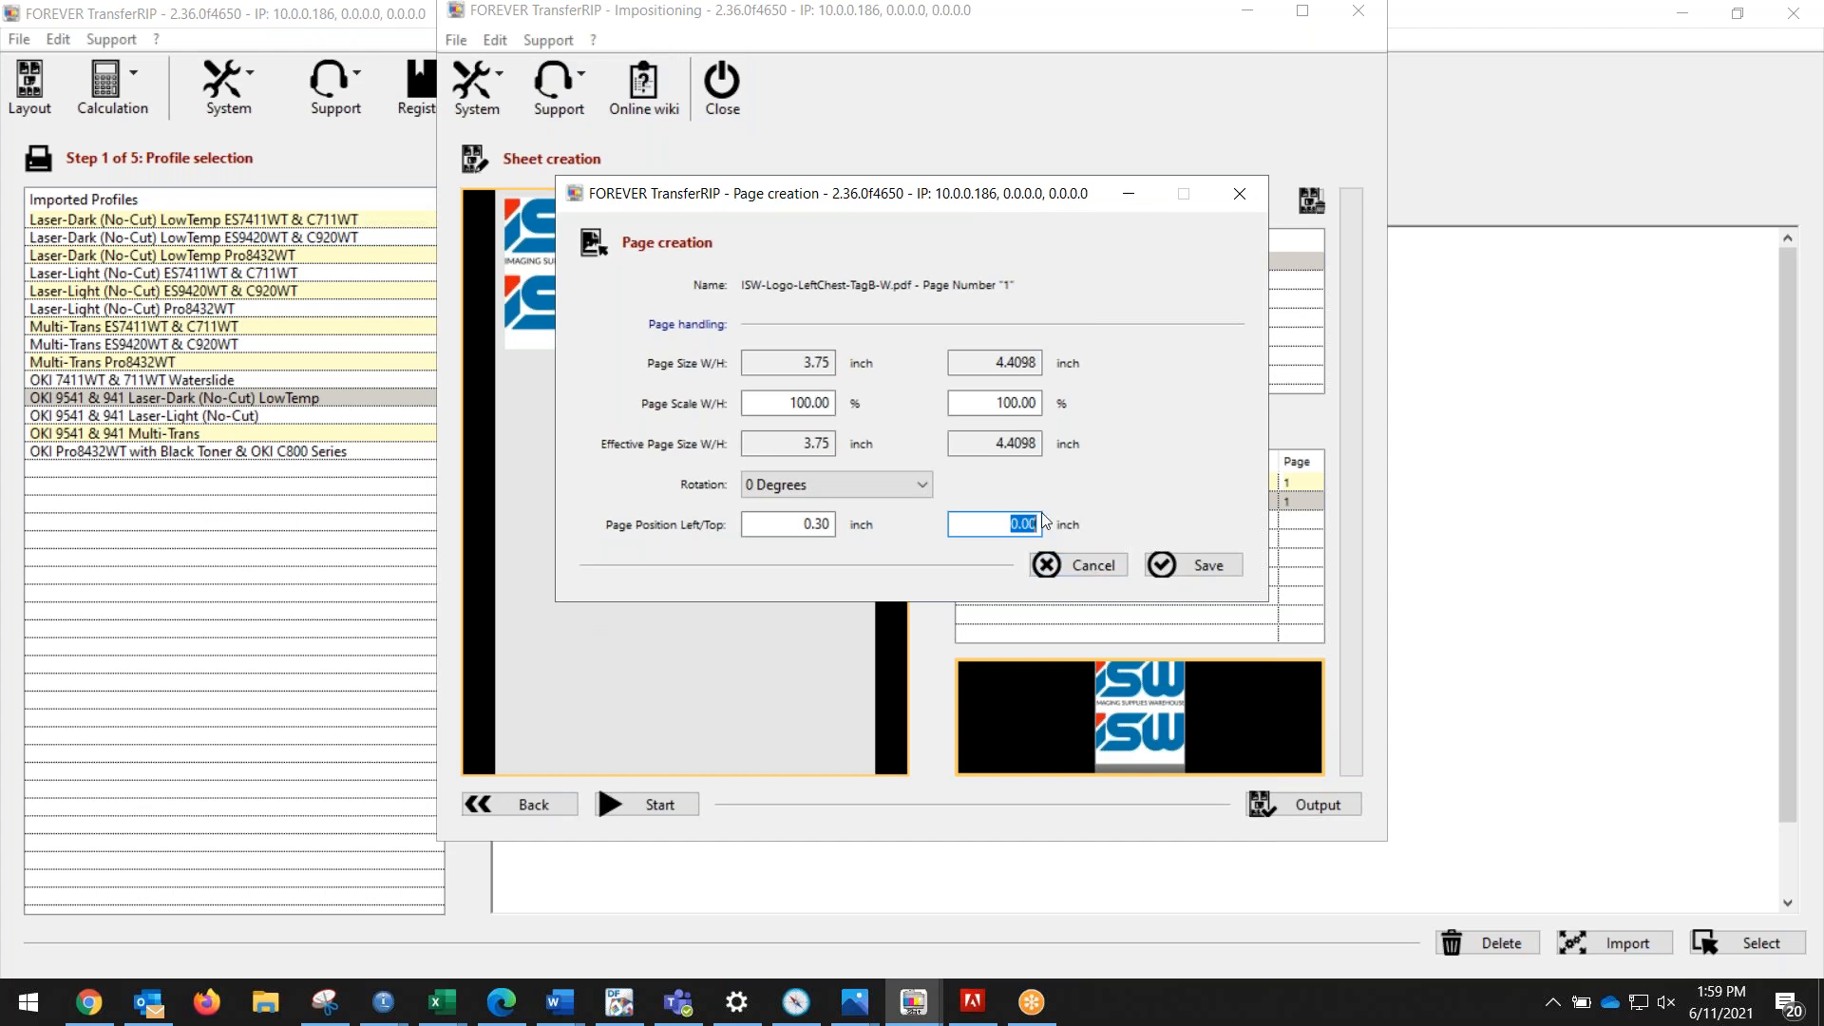
pyautogui.write('4')
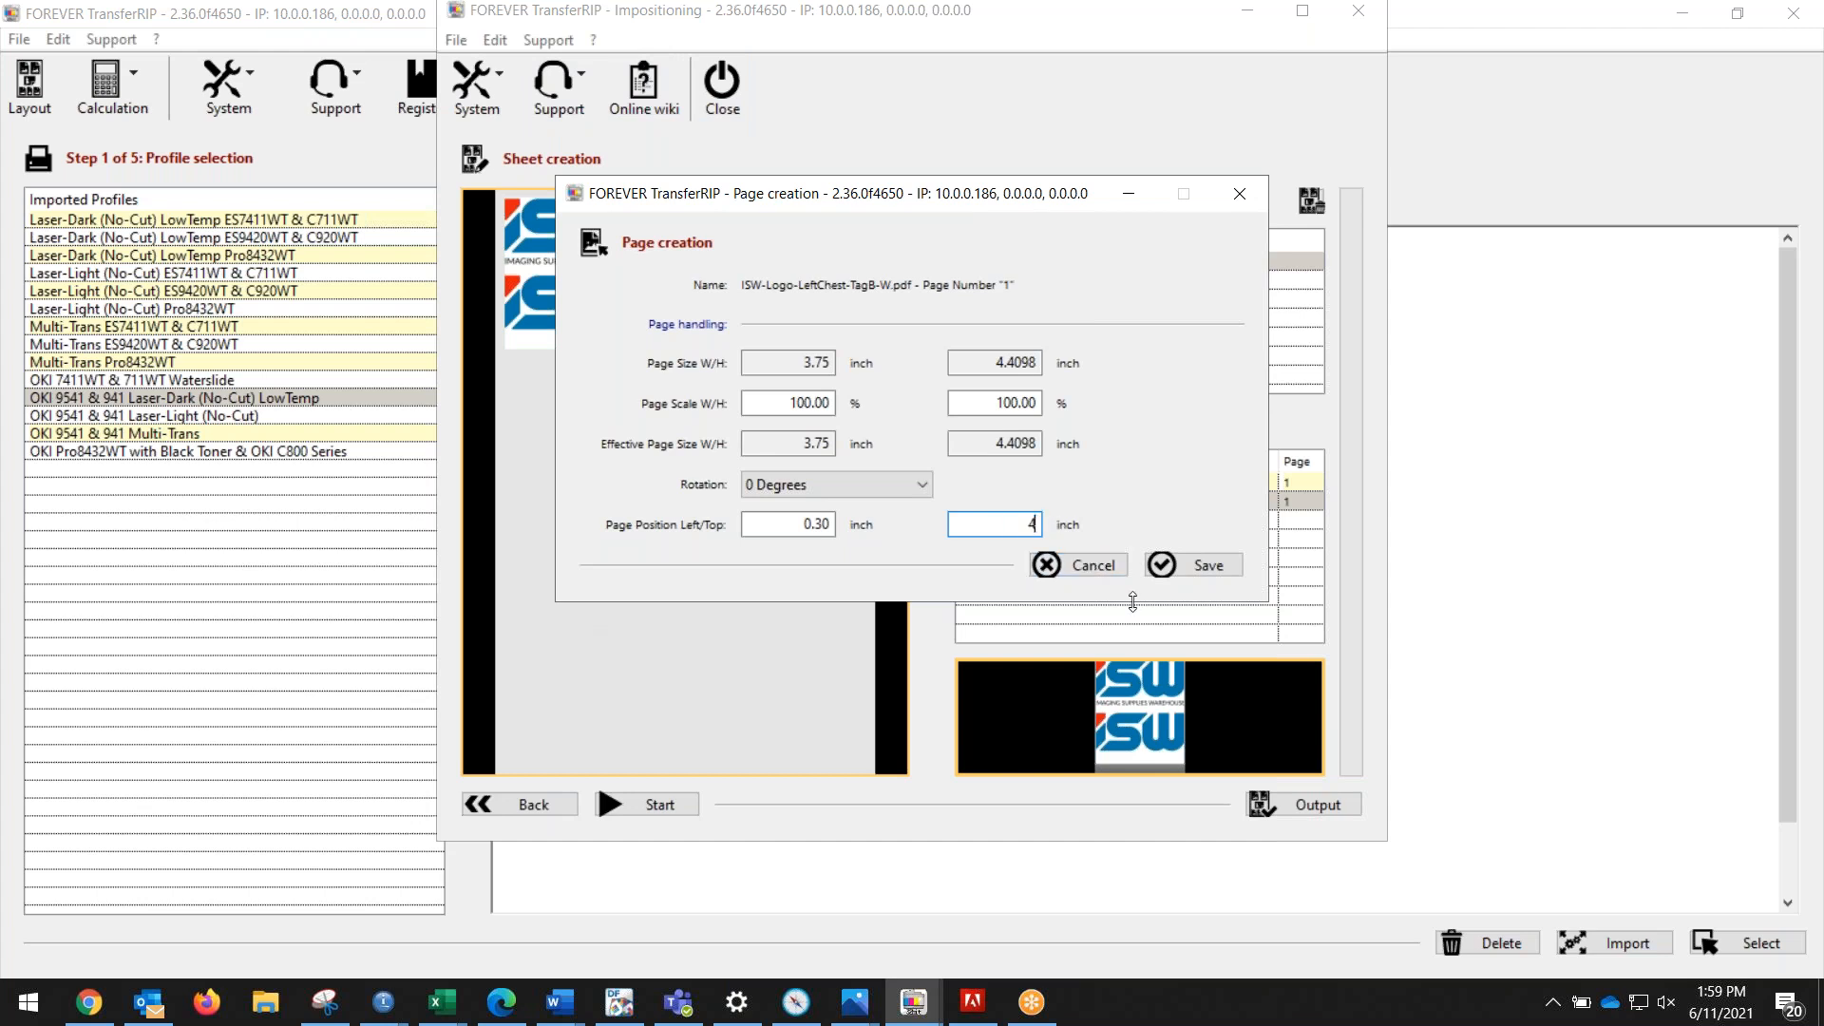
pyautogui.click(1201, 563)
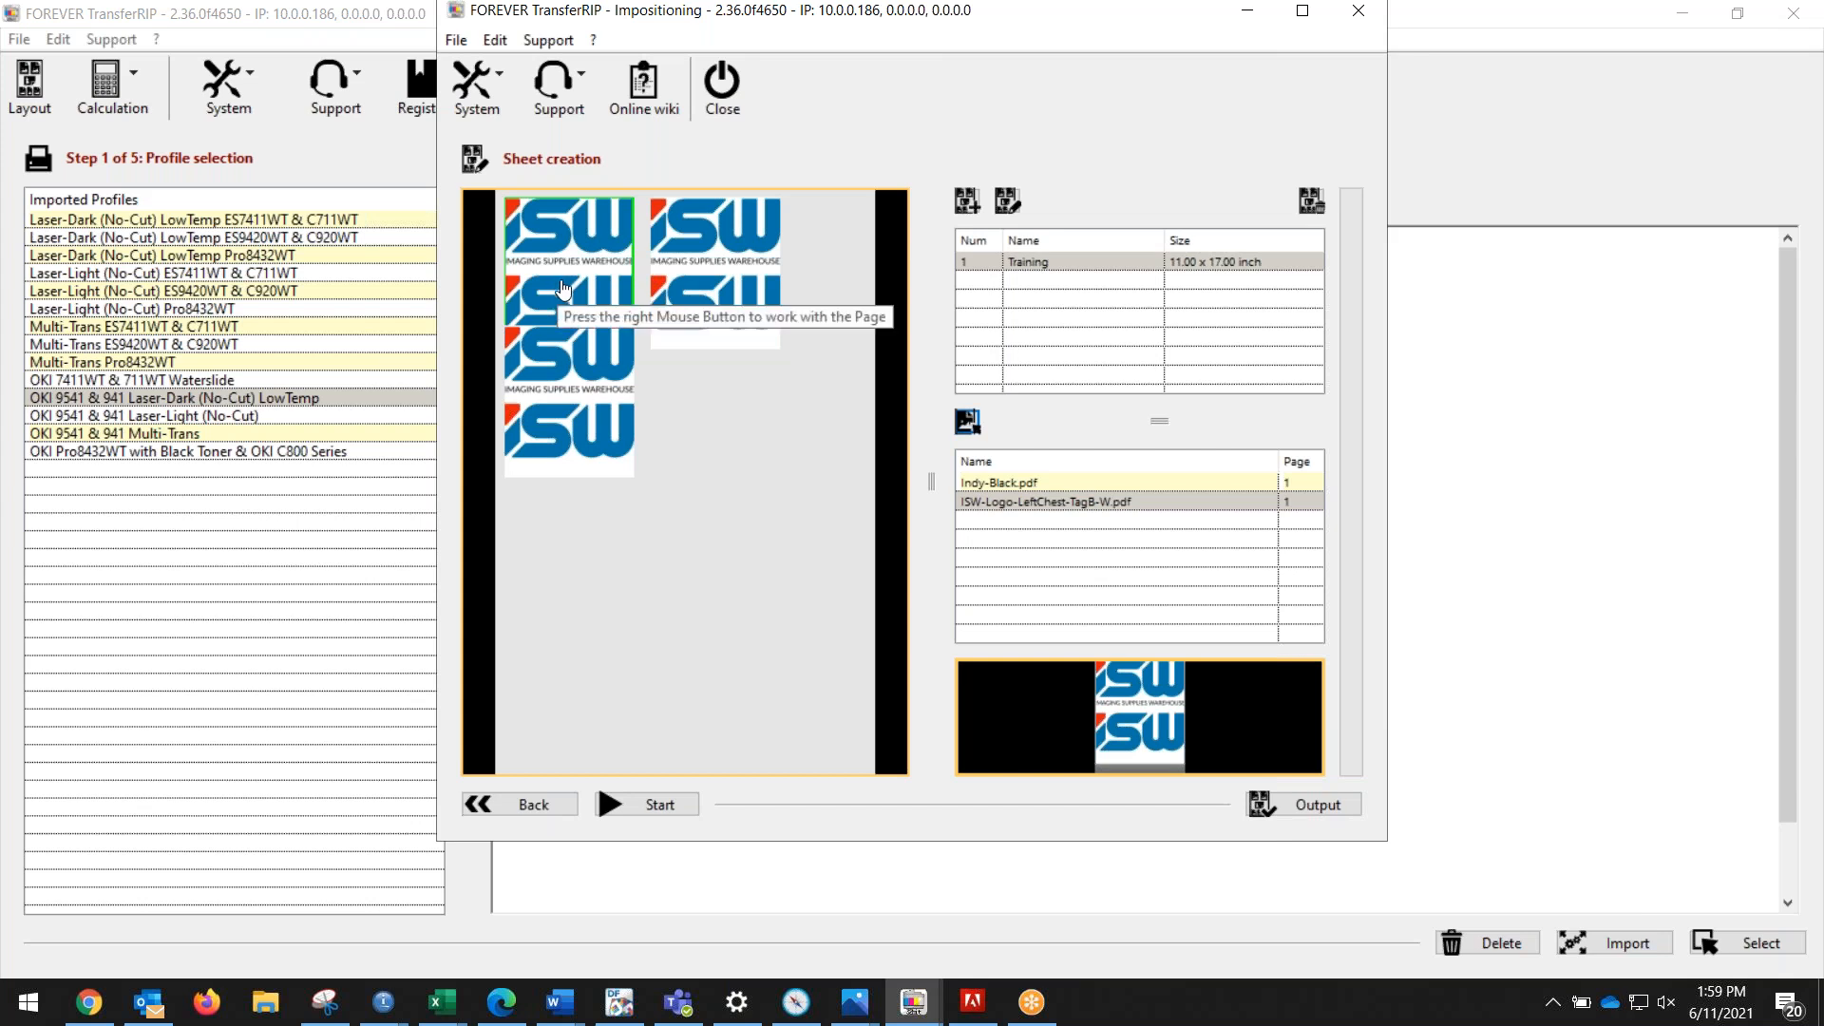
# Step: Increase the third logo copy's top position to leave a gap below the first logo
pyautogui.rightClick(544, 397)
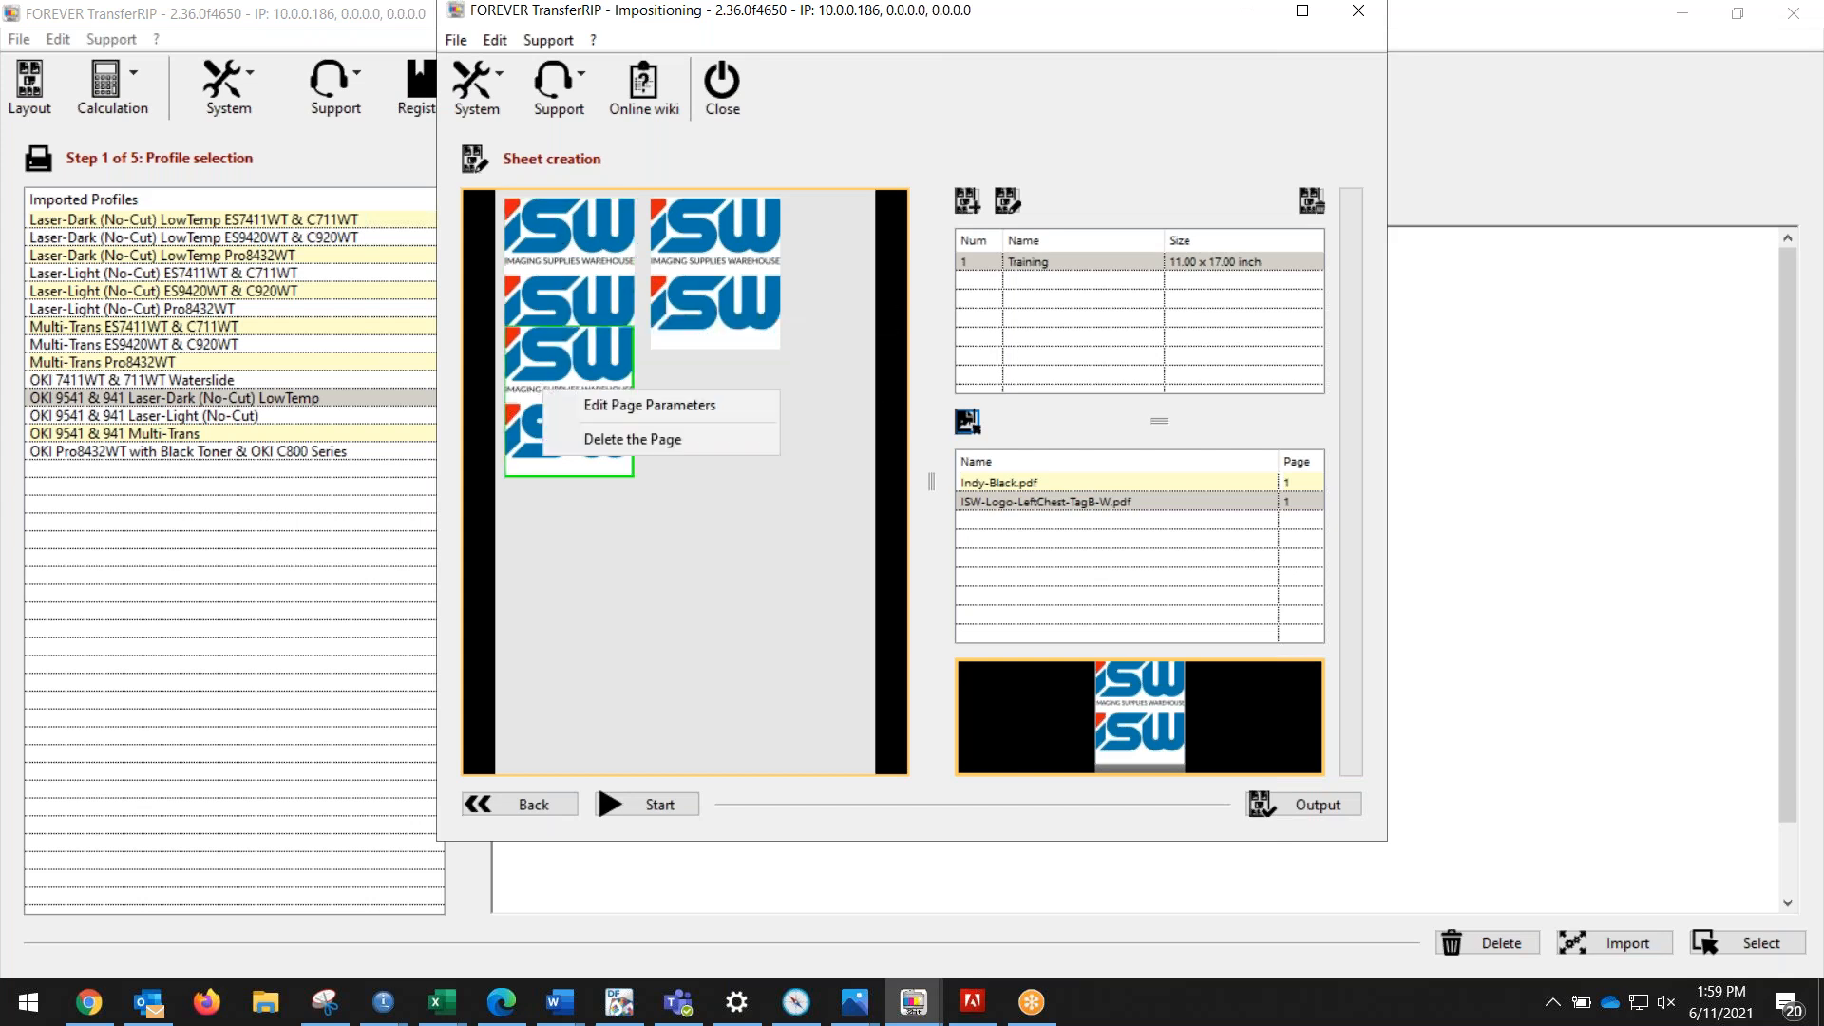
pyautogui.click(614, 405)
pyautogui.click(1018, 528)
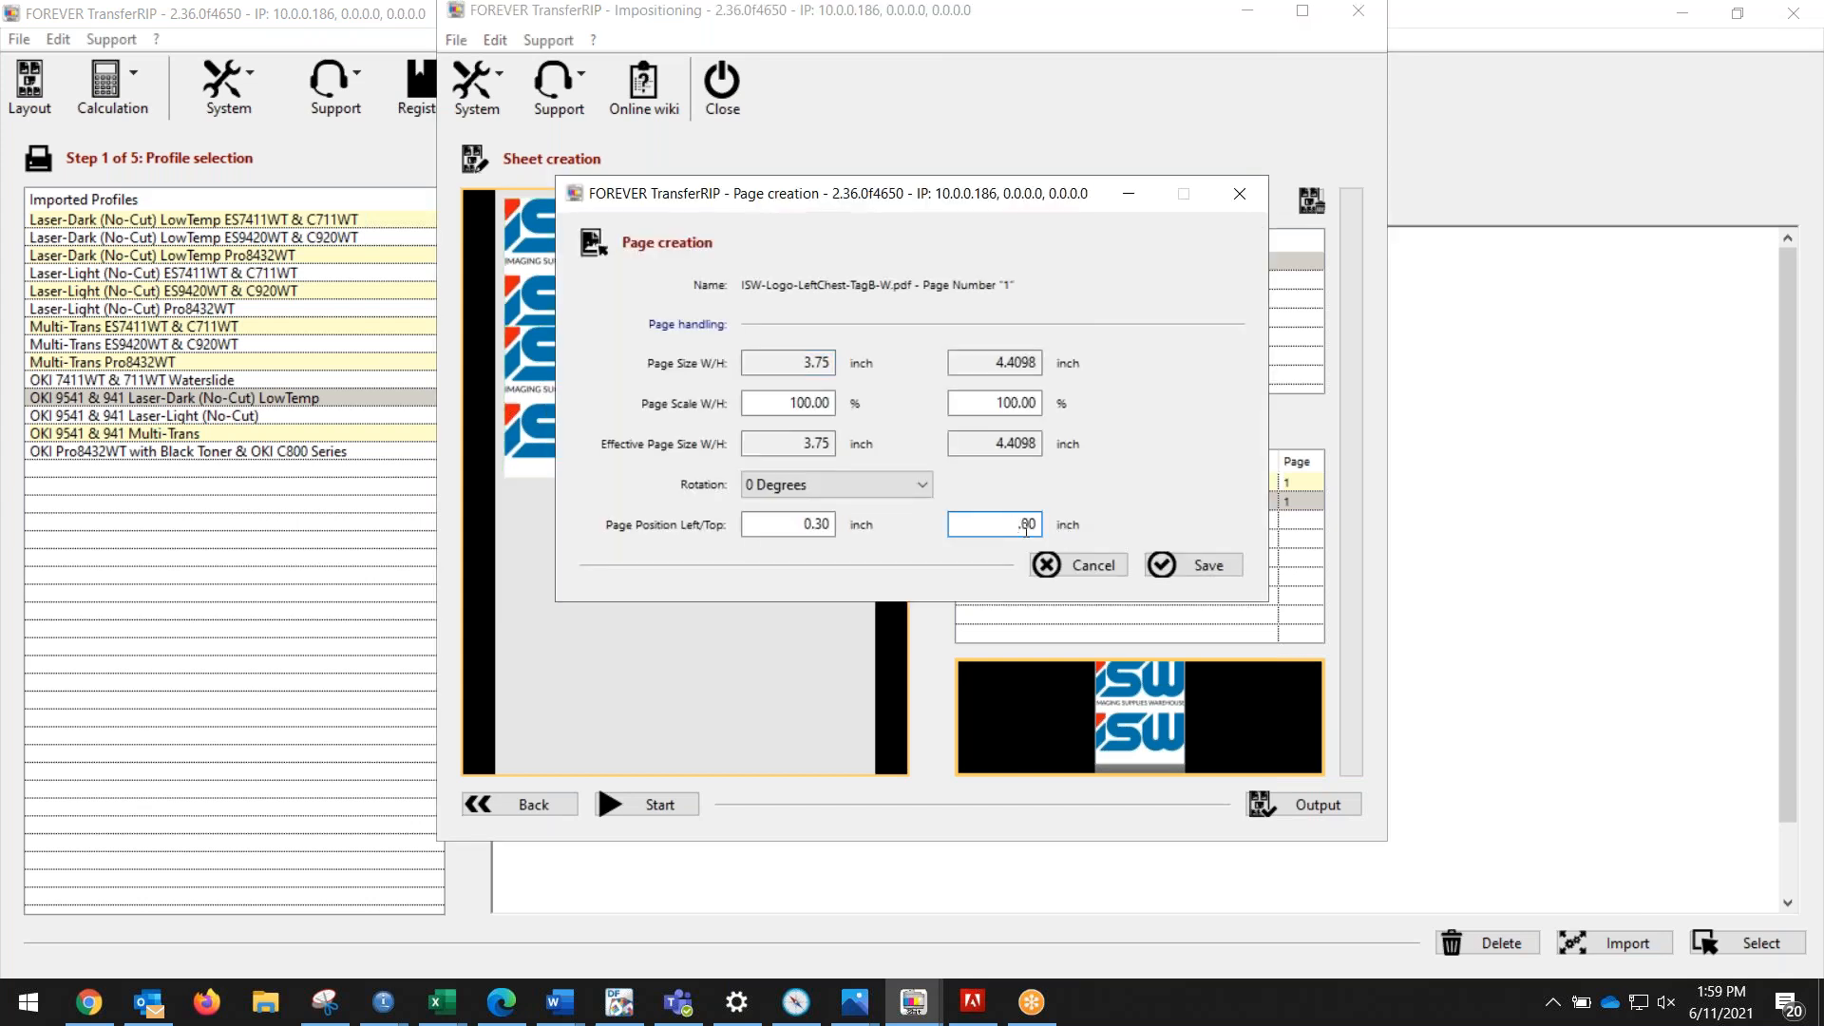
pyautogui.click(1167, 568)
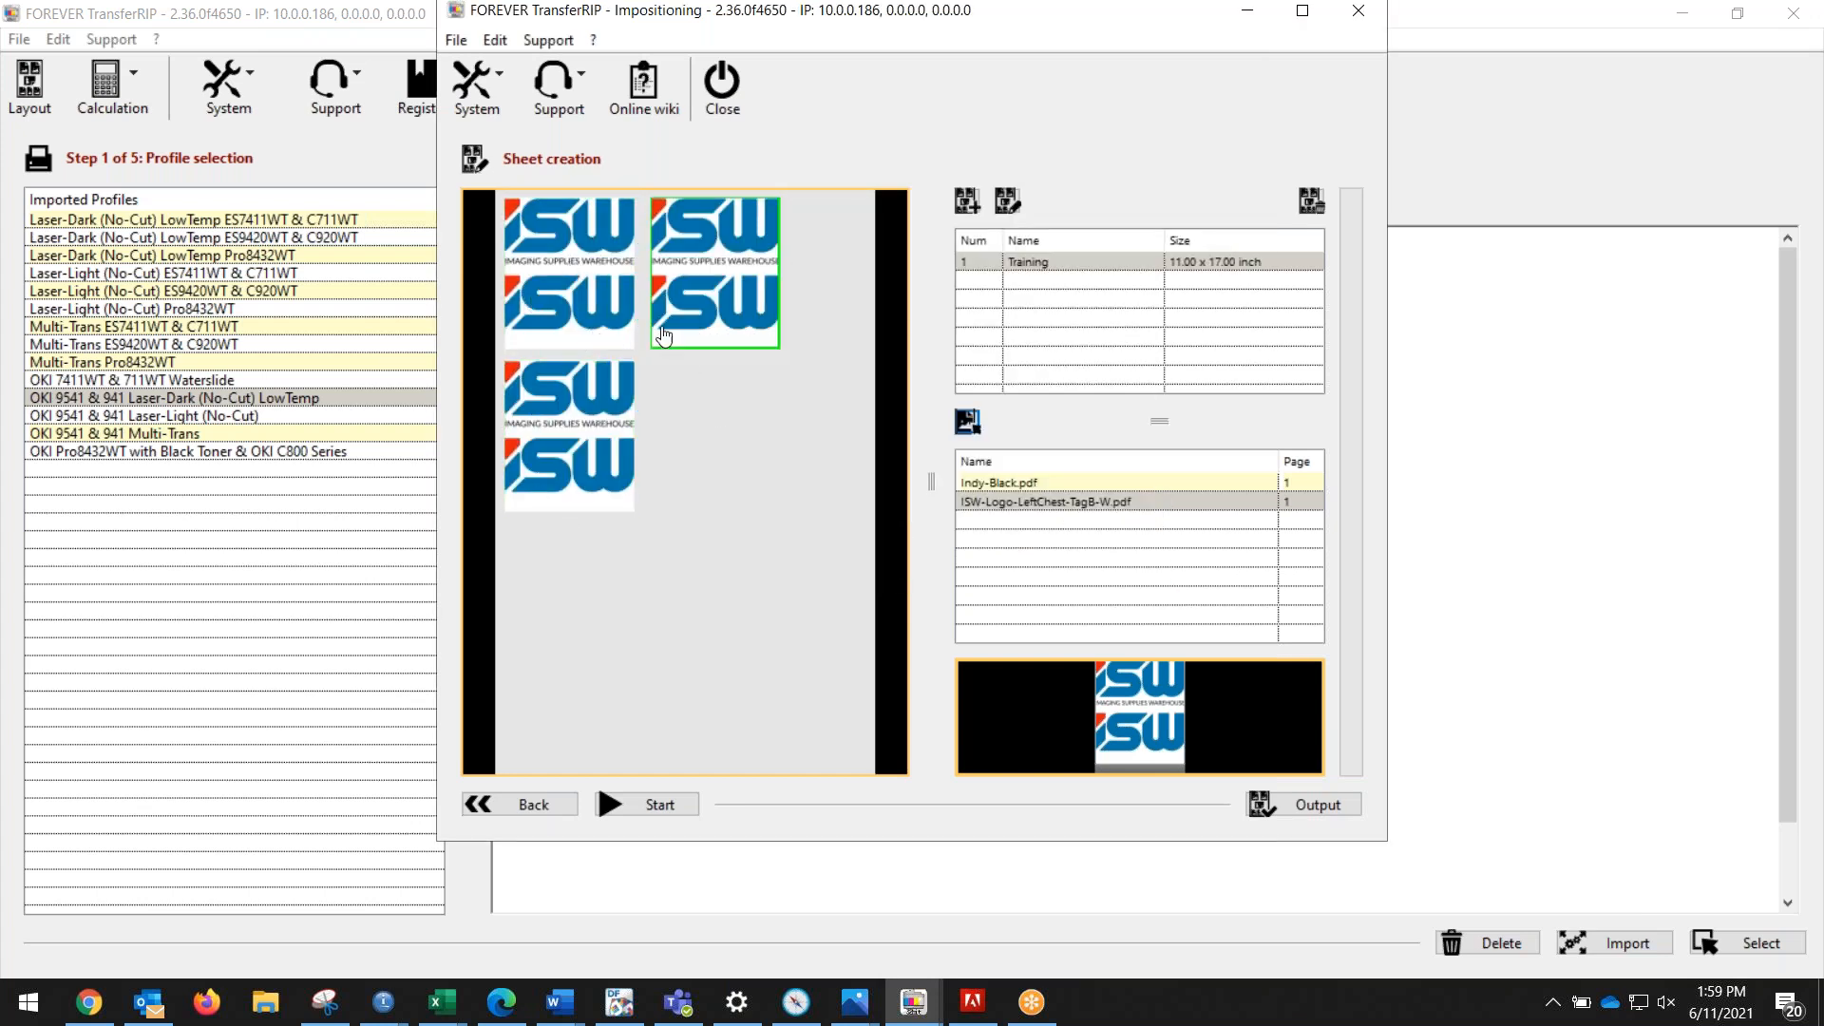
# Step: Add a fourth copy of the ISW logo page at 4.5 inches from the left, level with the third copy
pyautogui.click(1042, 505)
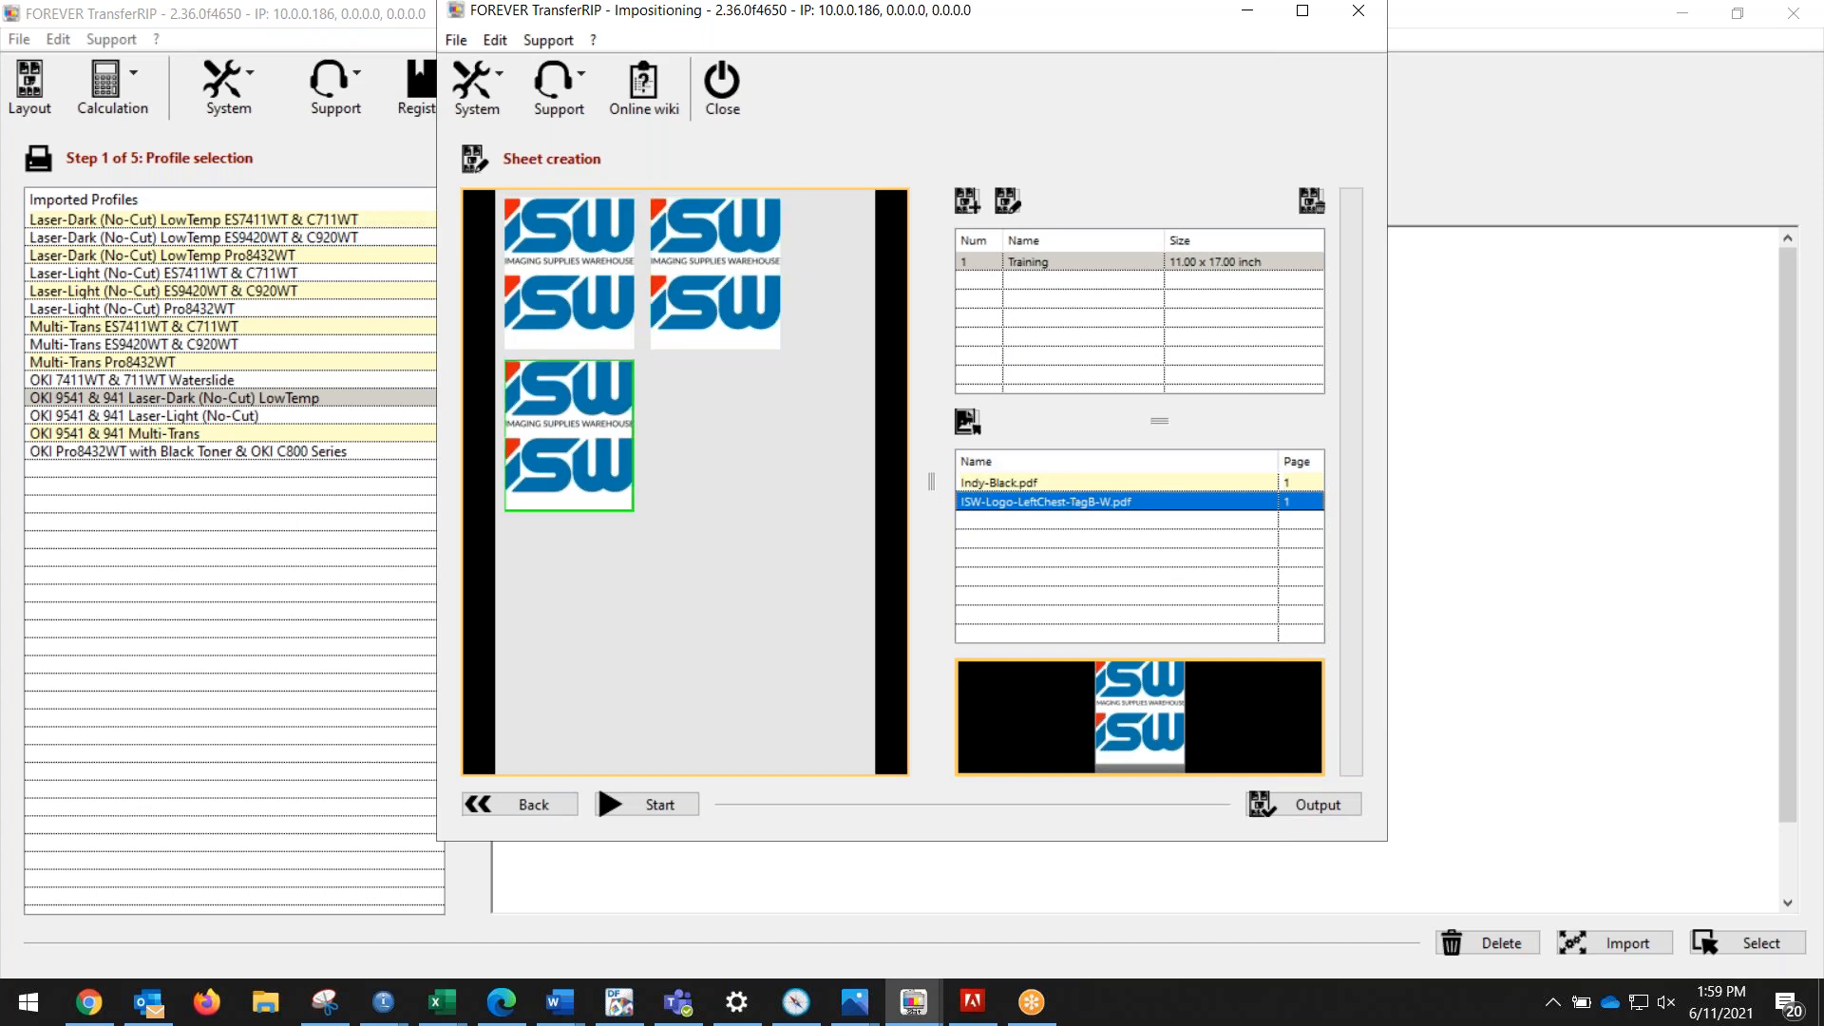
pyautogui.doubleClick(1009, 503)
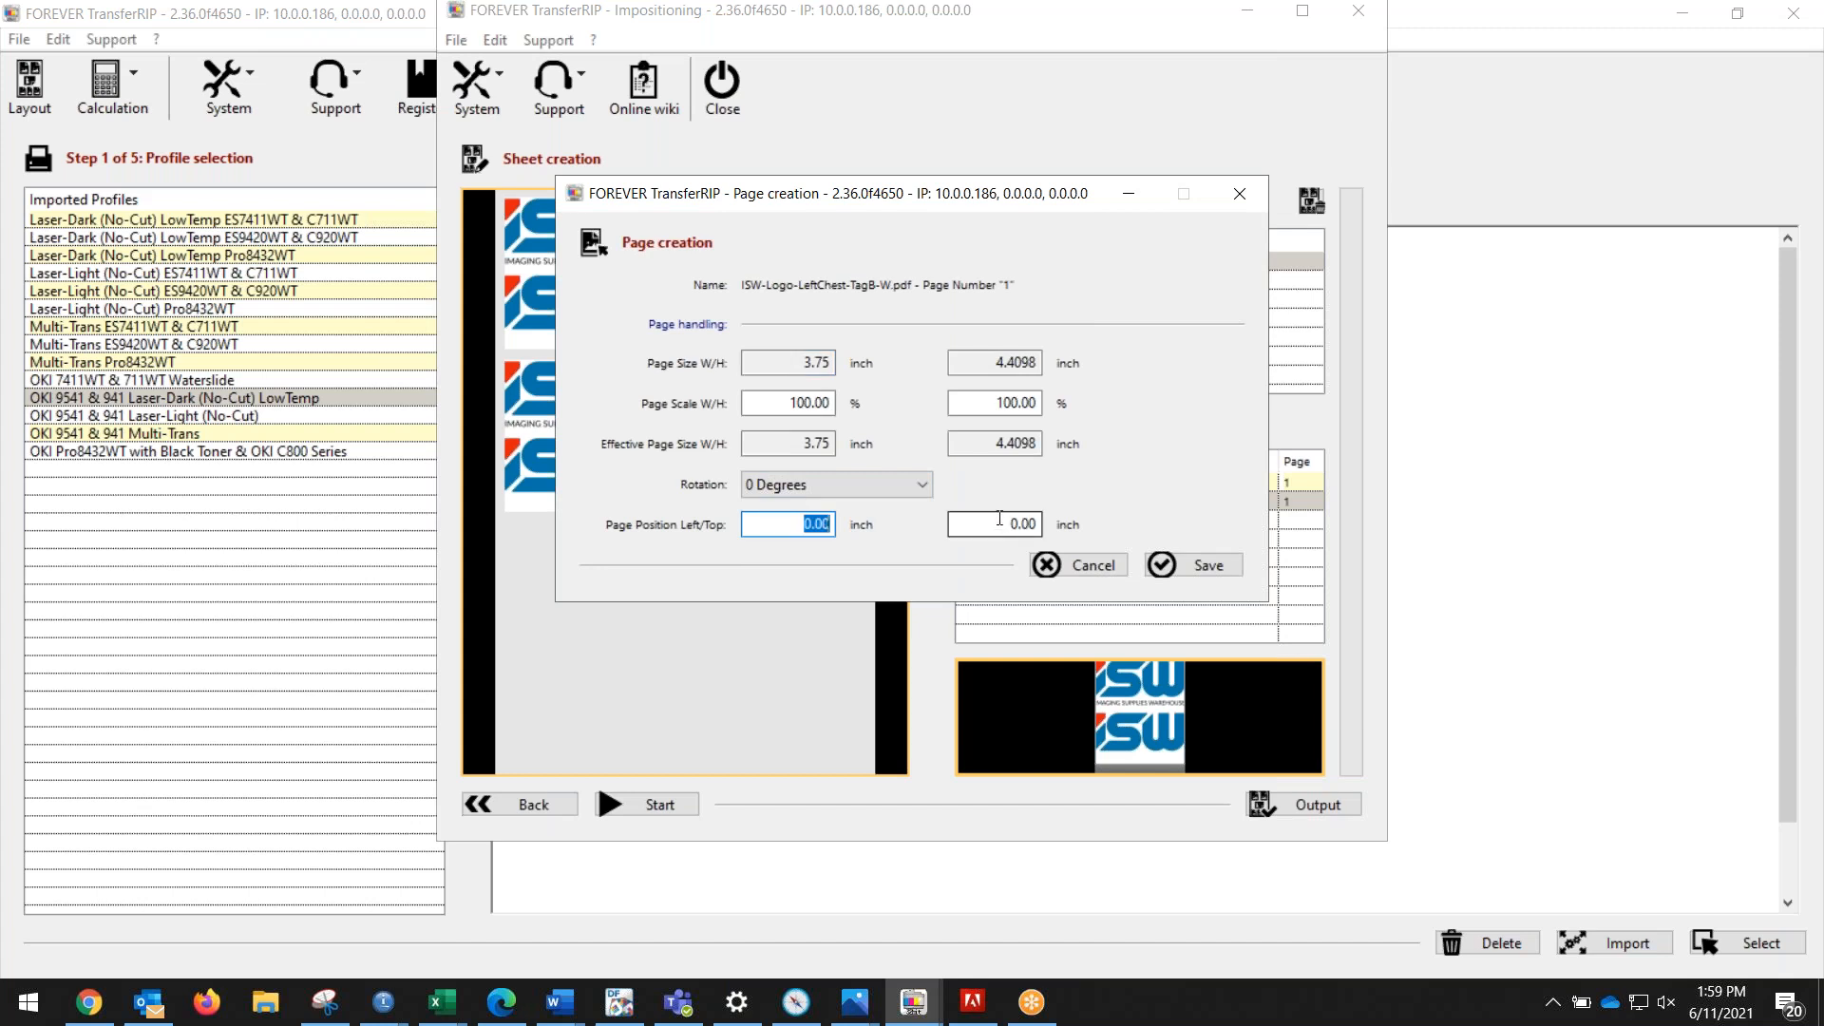
pyautogui.write('4.5')
pyautogui.press('Tab')
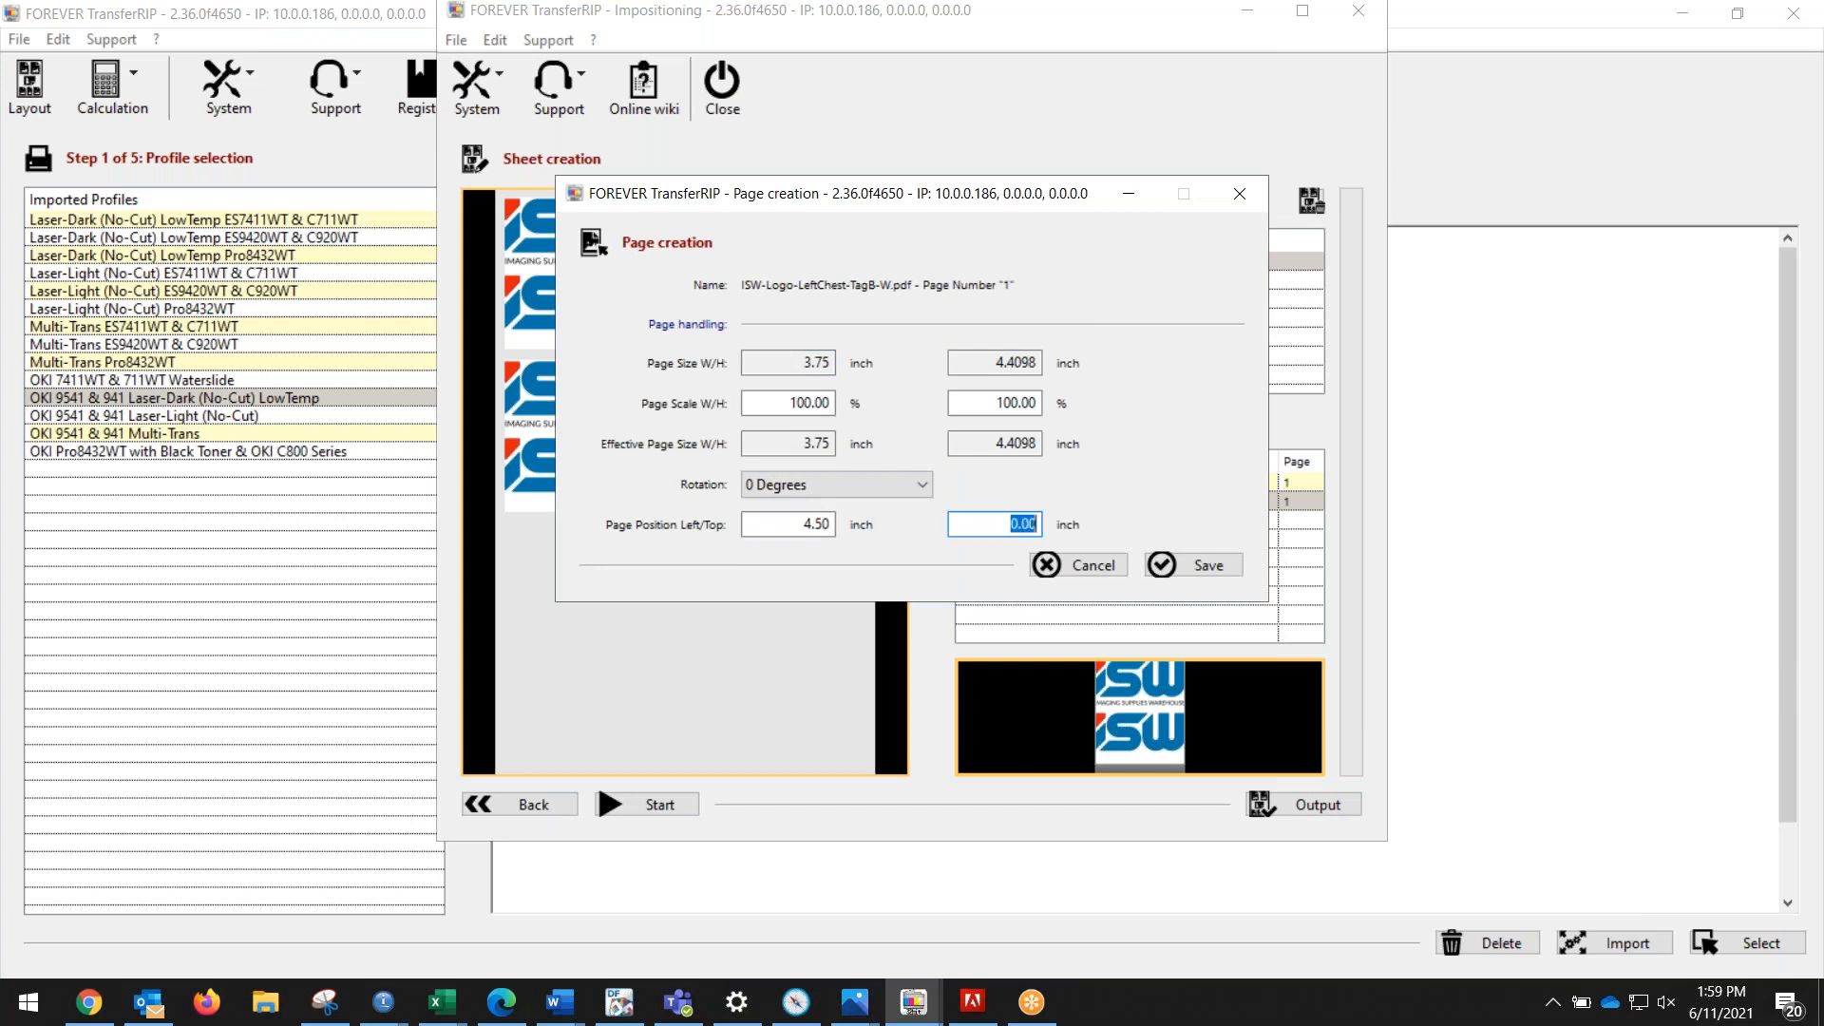
pyautogui.write('0')
pyautogui.click(1194, 565)
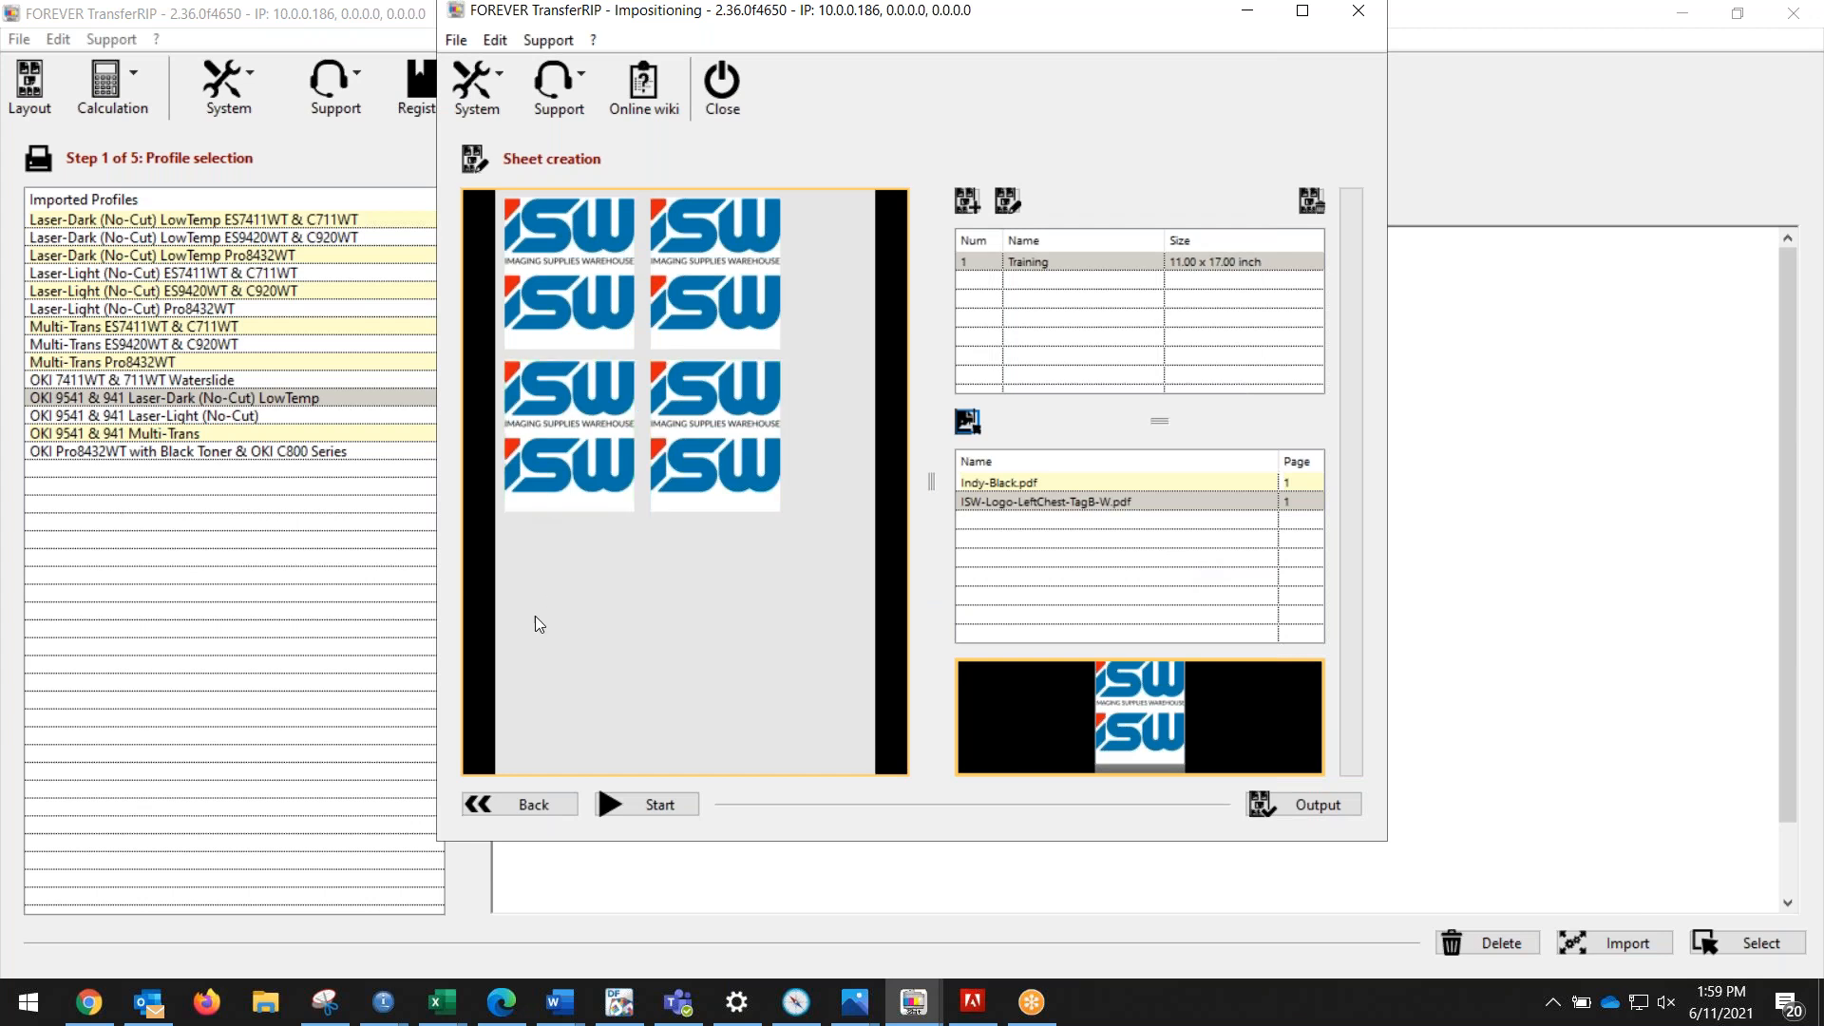
# Step: Add a fifth copy of the ISW logo page at 0.3 inch from the left and 10 inches from the top
pyautogui.click(1046, 501)
pyautogui.click(967, 422)
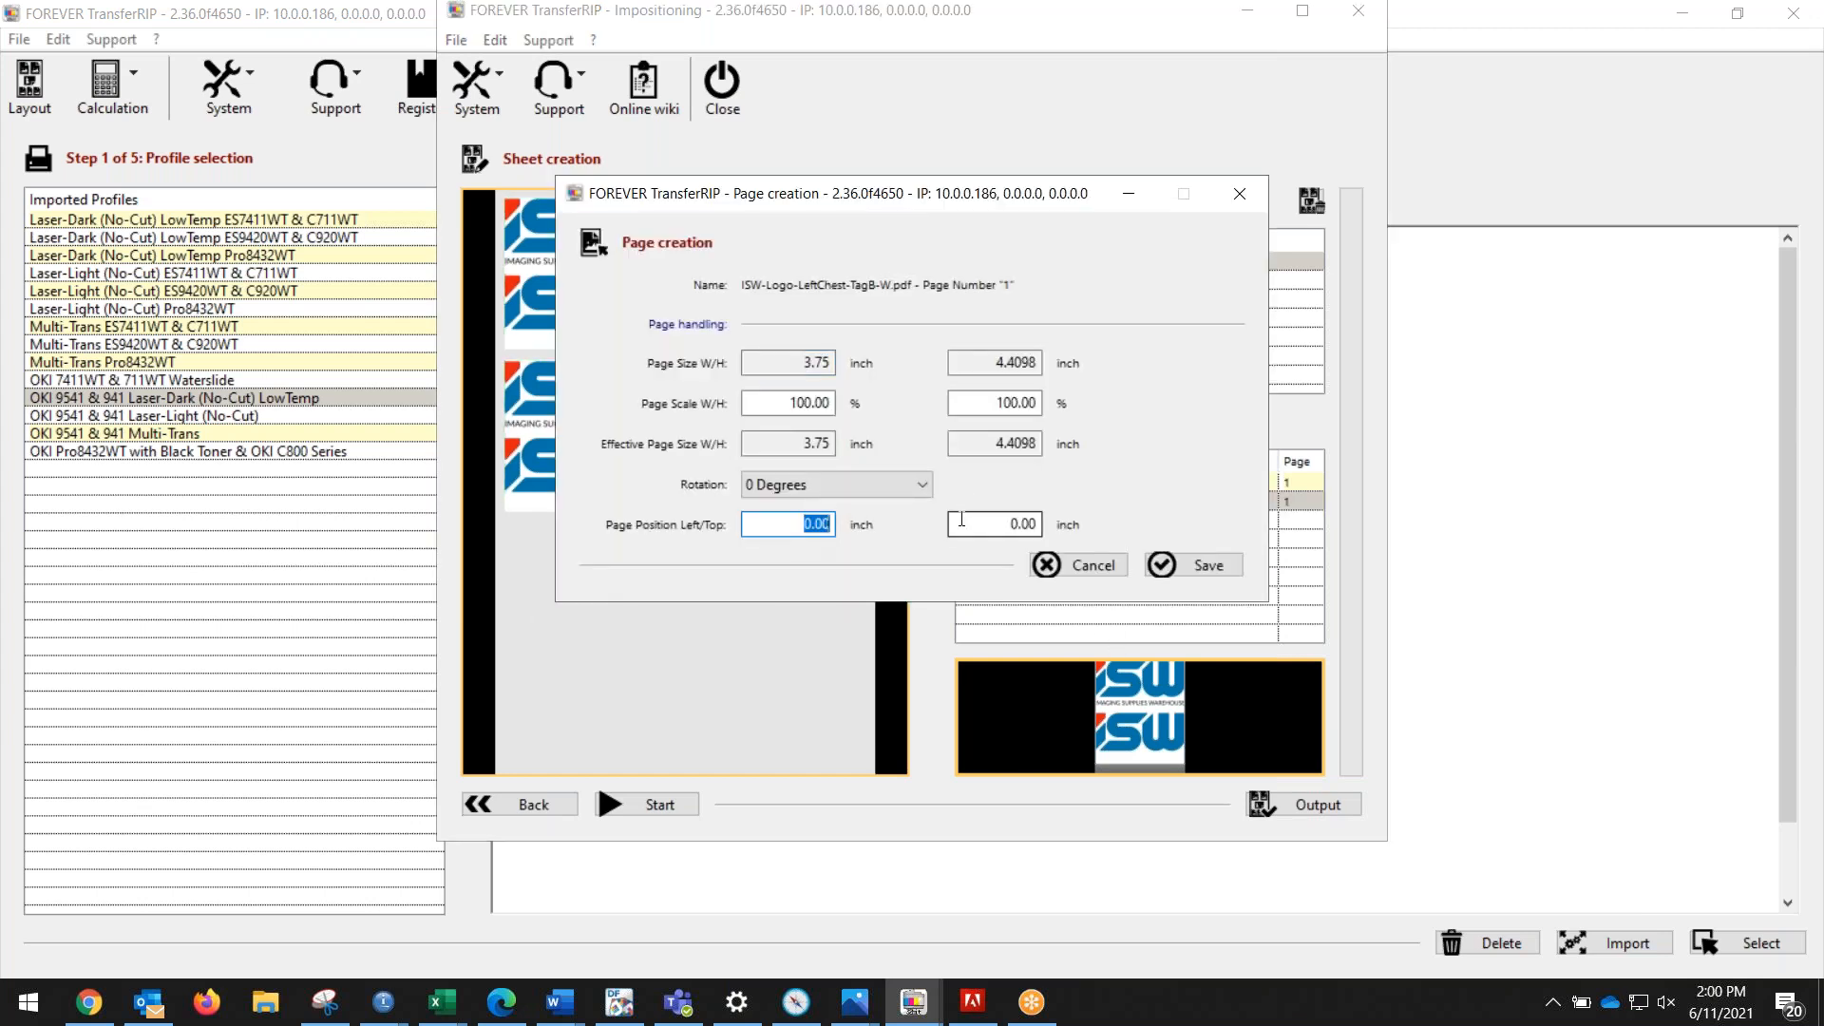
pyautogui.write('.3')
pyautogui.press('Tab')
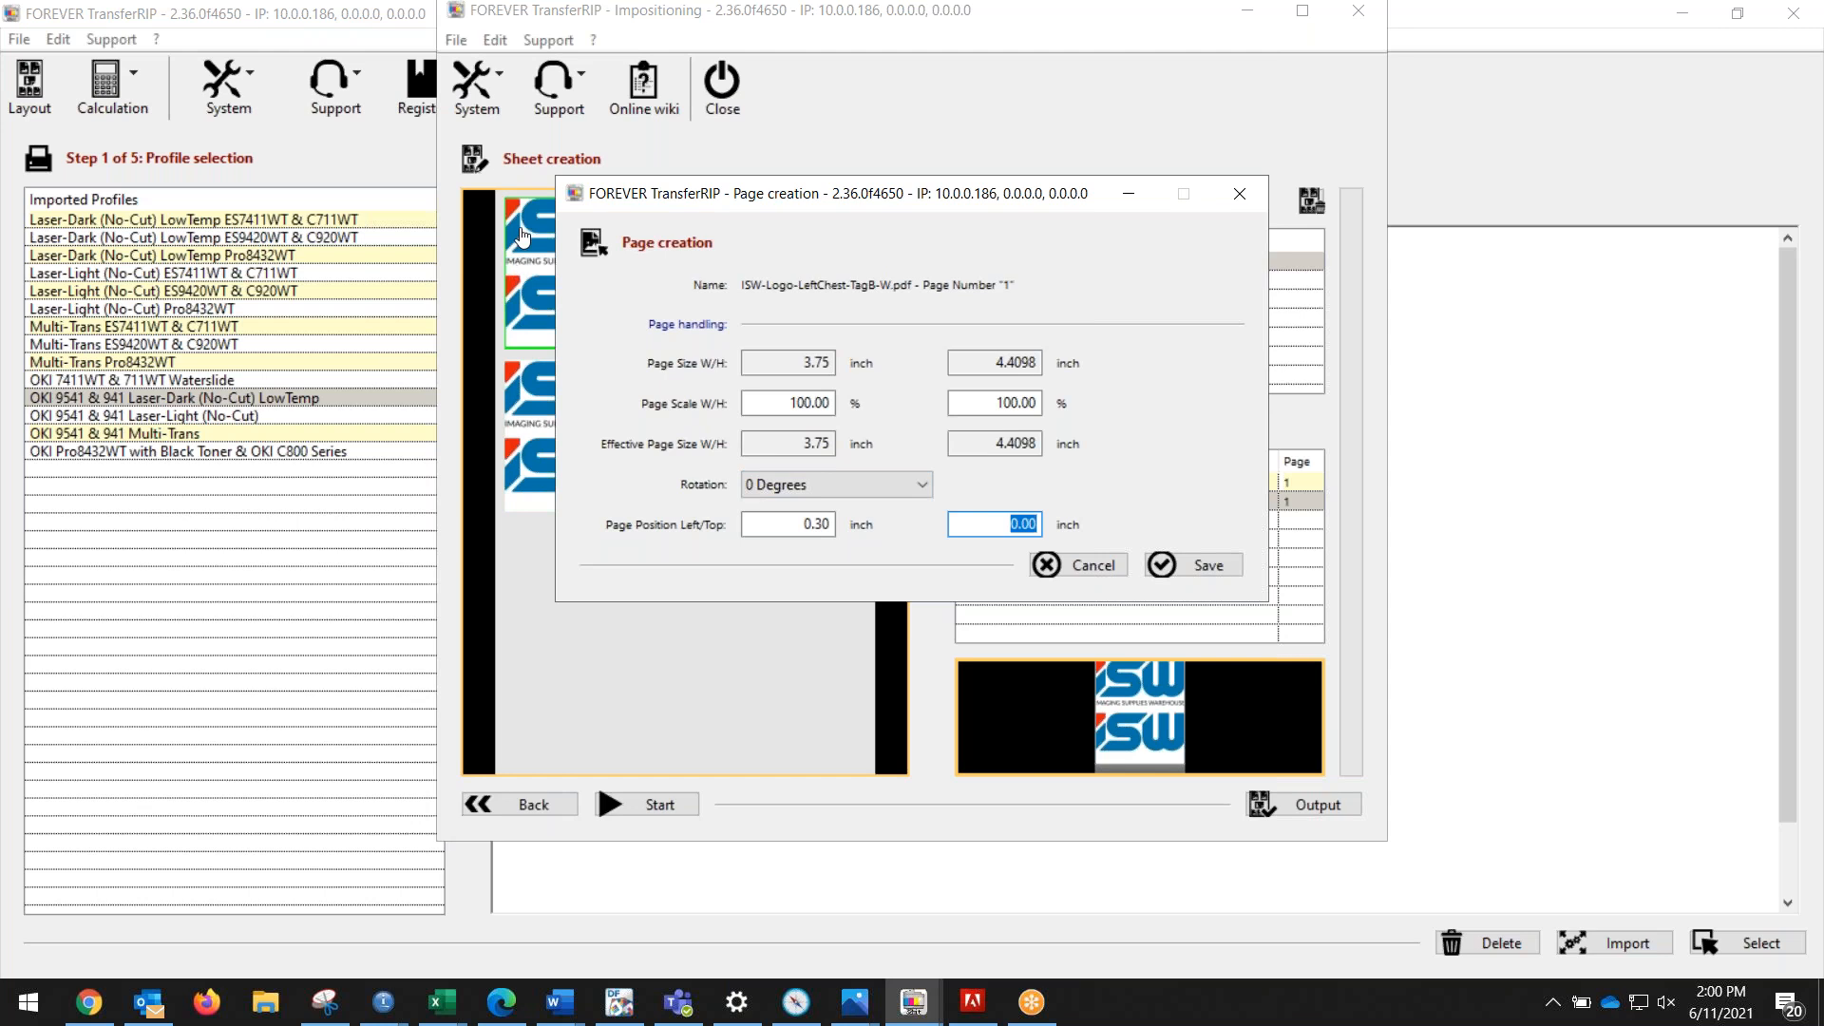
pyautogui.write('10')
pyautogui.click(1194, 565)
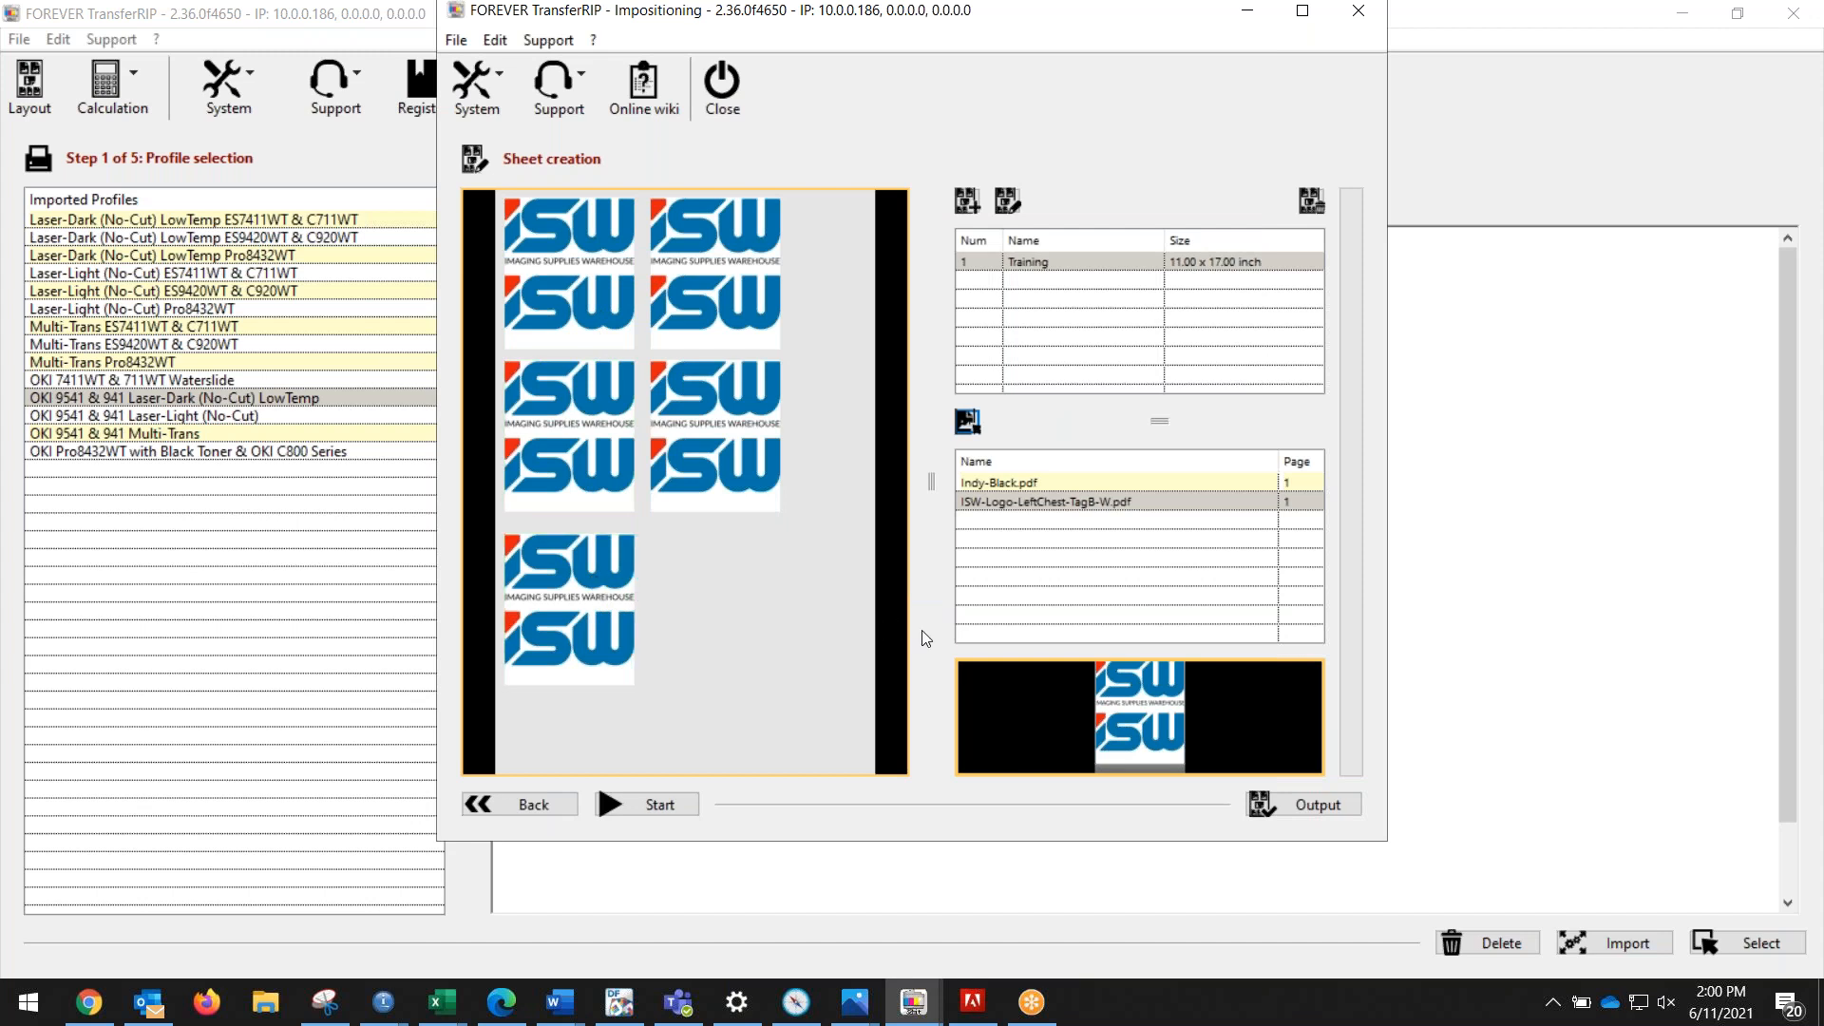
# Step: Add a sixth copy of the ISW logo page at 4.5 inches from the left and 10 inches from the top
pyautogui.click(1019, 510)
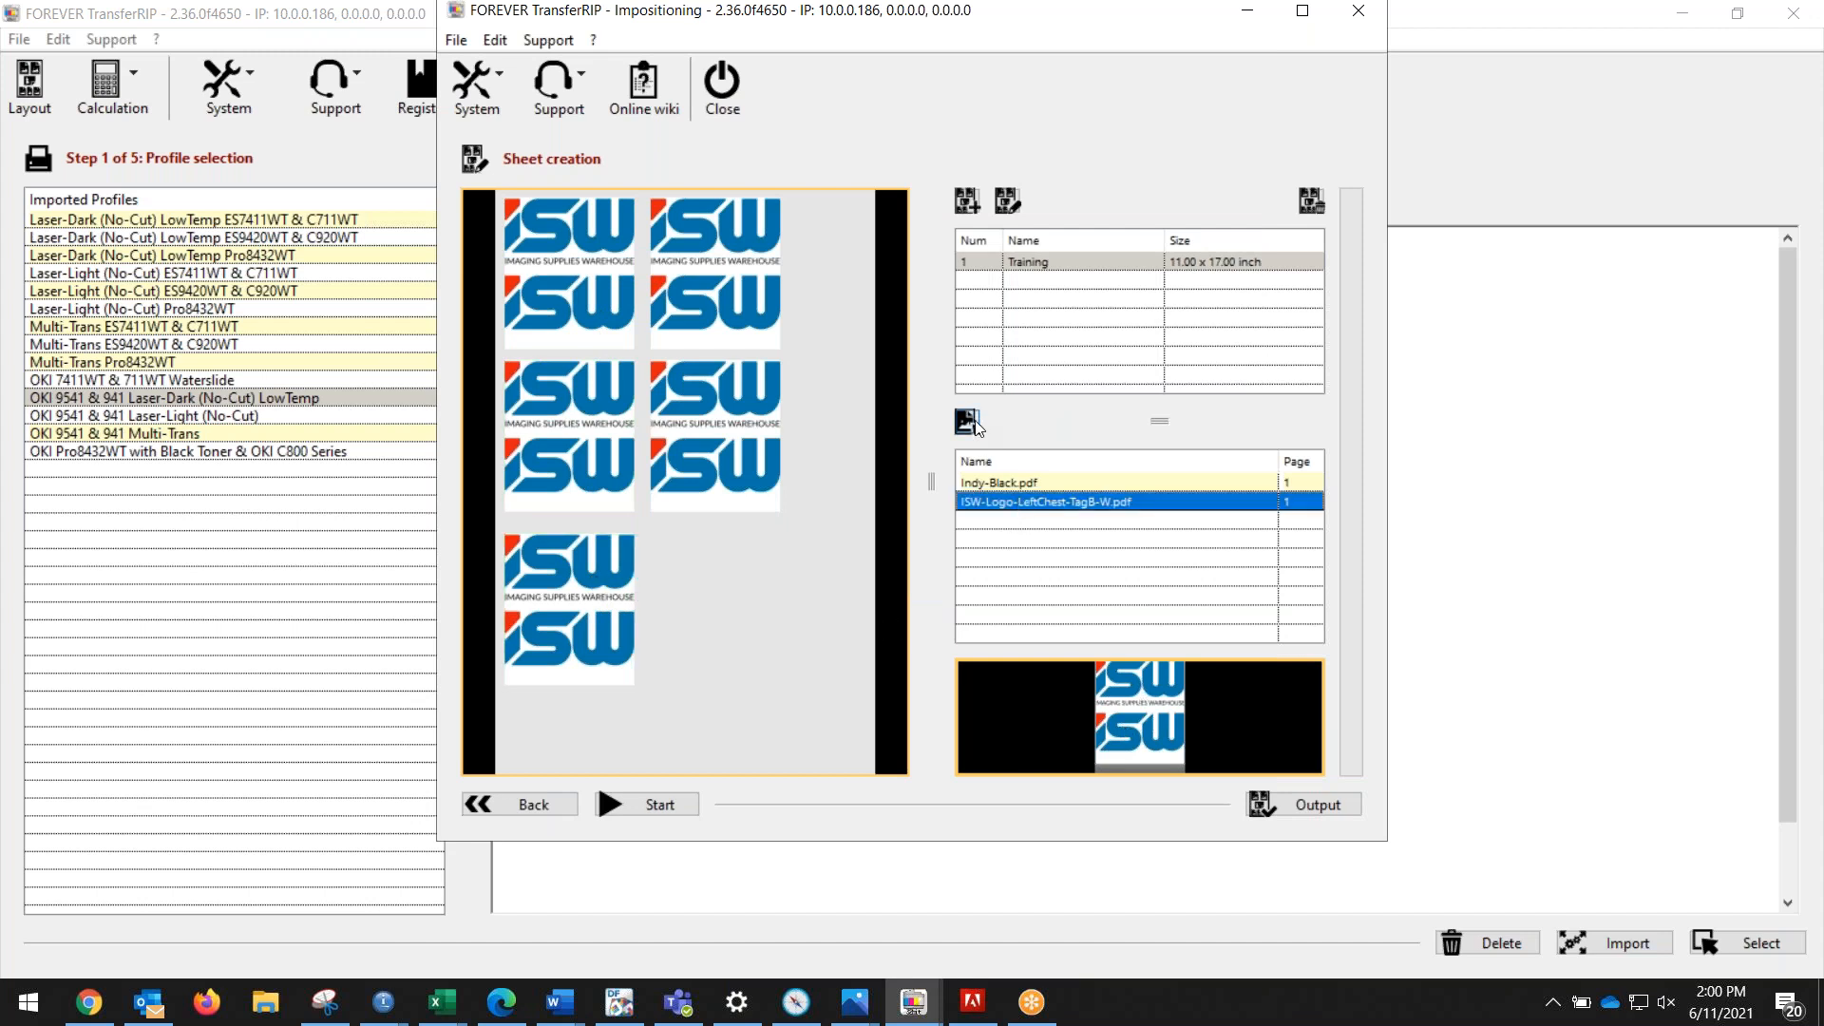
pyautogui.click(967, 420)
pyautogui.doubleClick(815, 524)
pyautogui.write('4.5')
pyautogui.press('Tab')
pyautogui.write('10')
pyautogui.click(1178, 568)
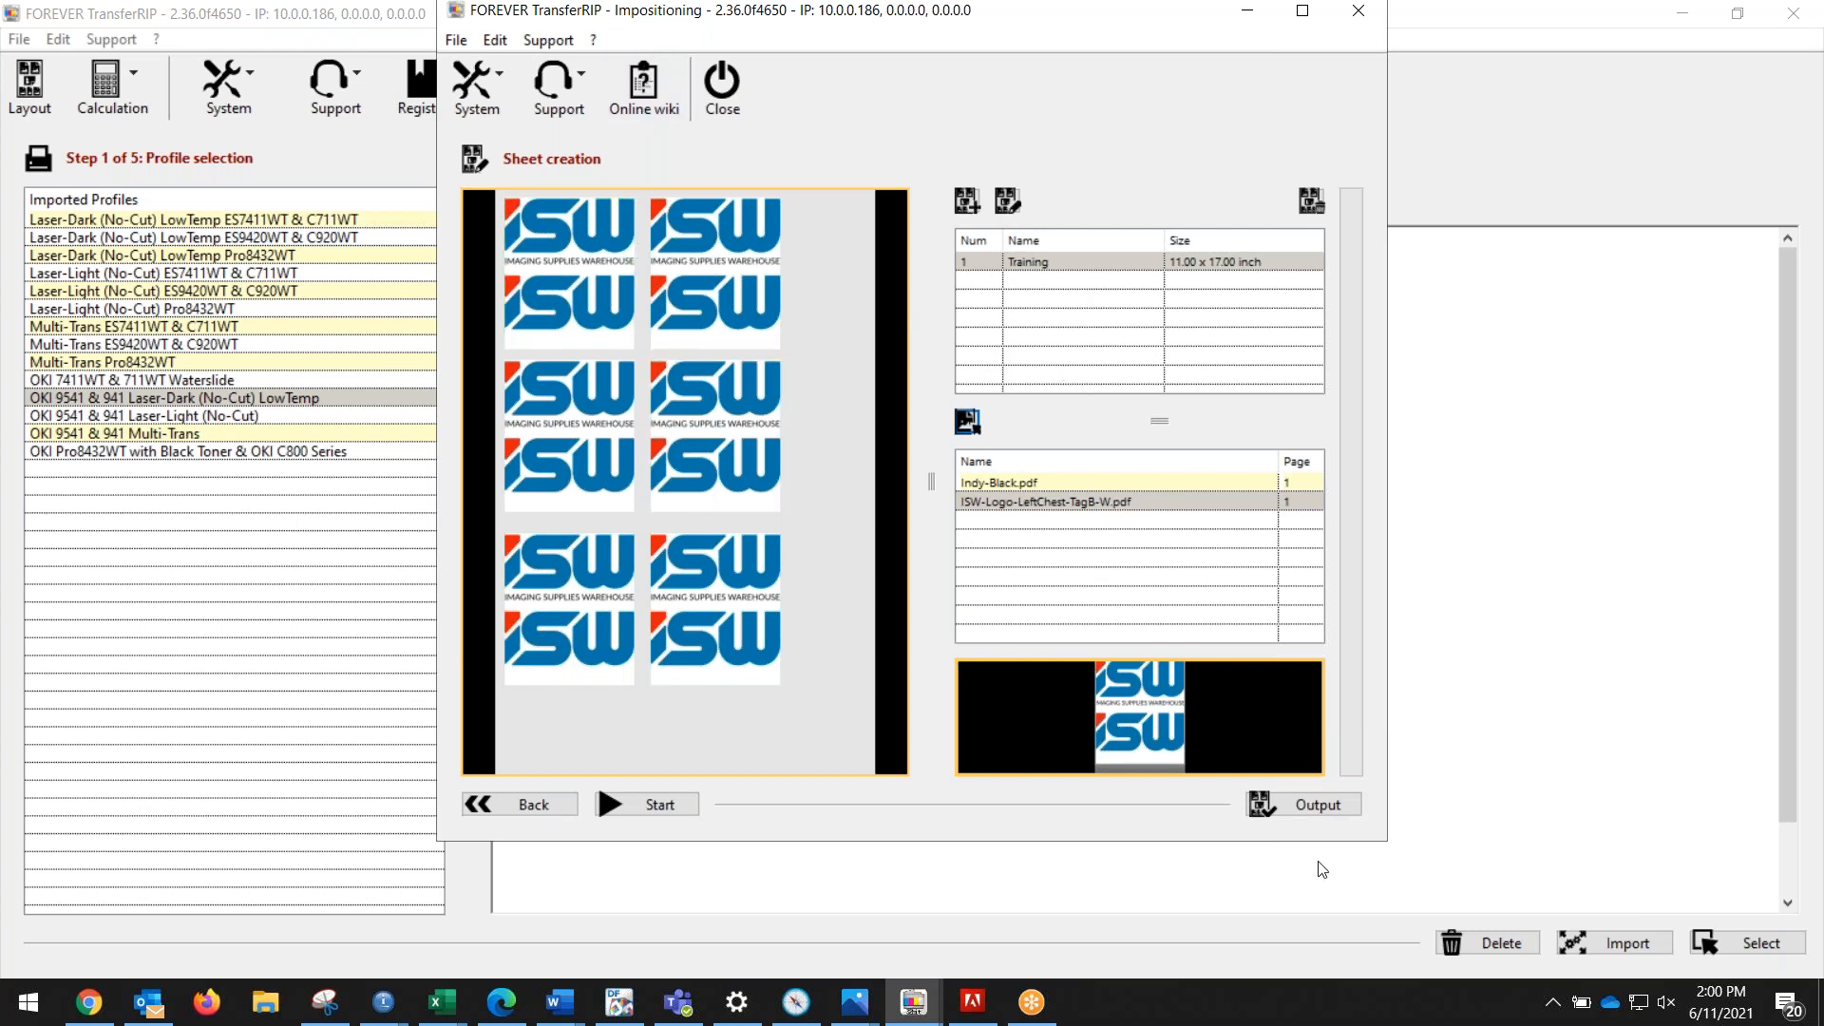
# Step: Output the Training layout with the Laser-Dark (No-Cut) LowTemp Pro8432WT output profile
pyautogui.click(1315, 801)
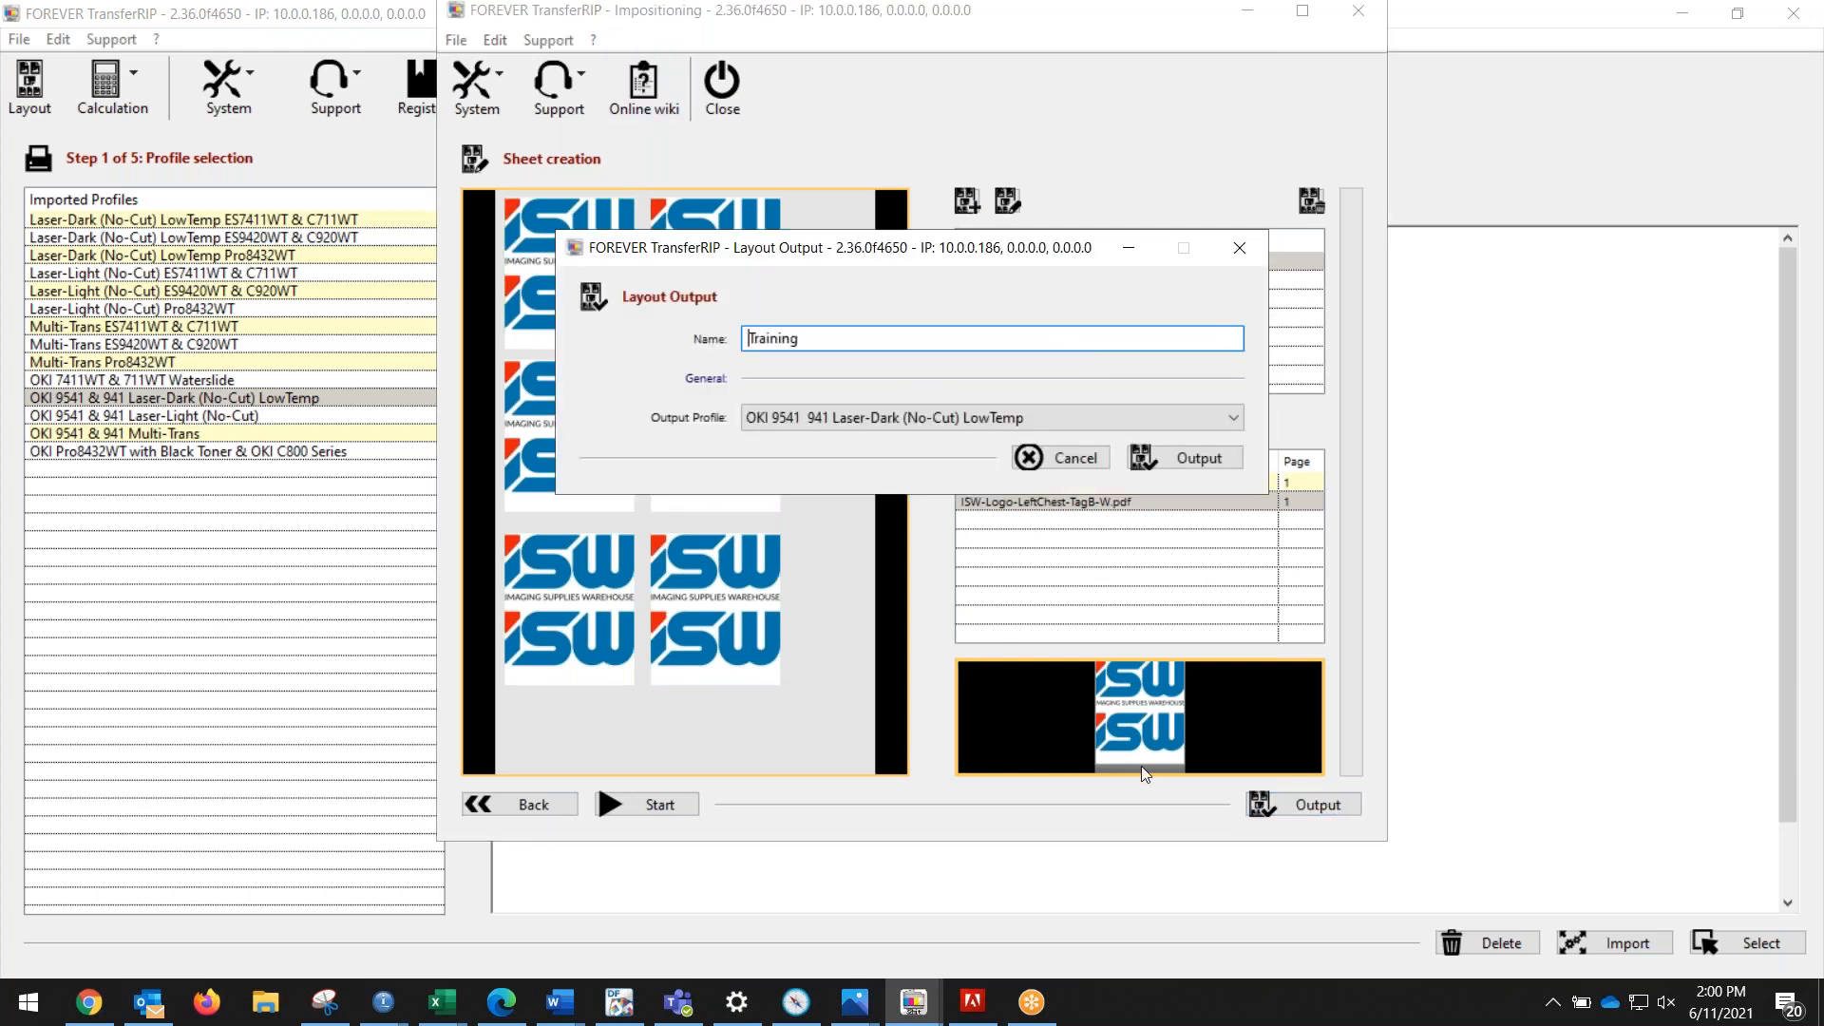
pyautogui.click(865, 422)
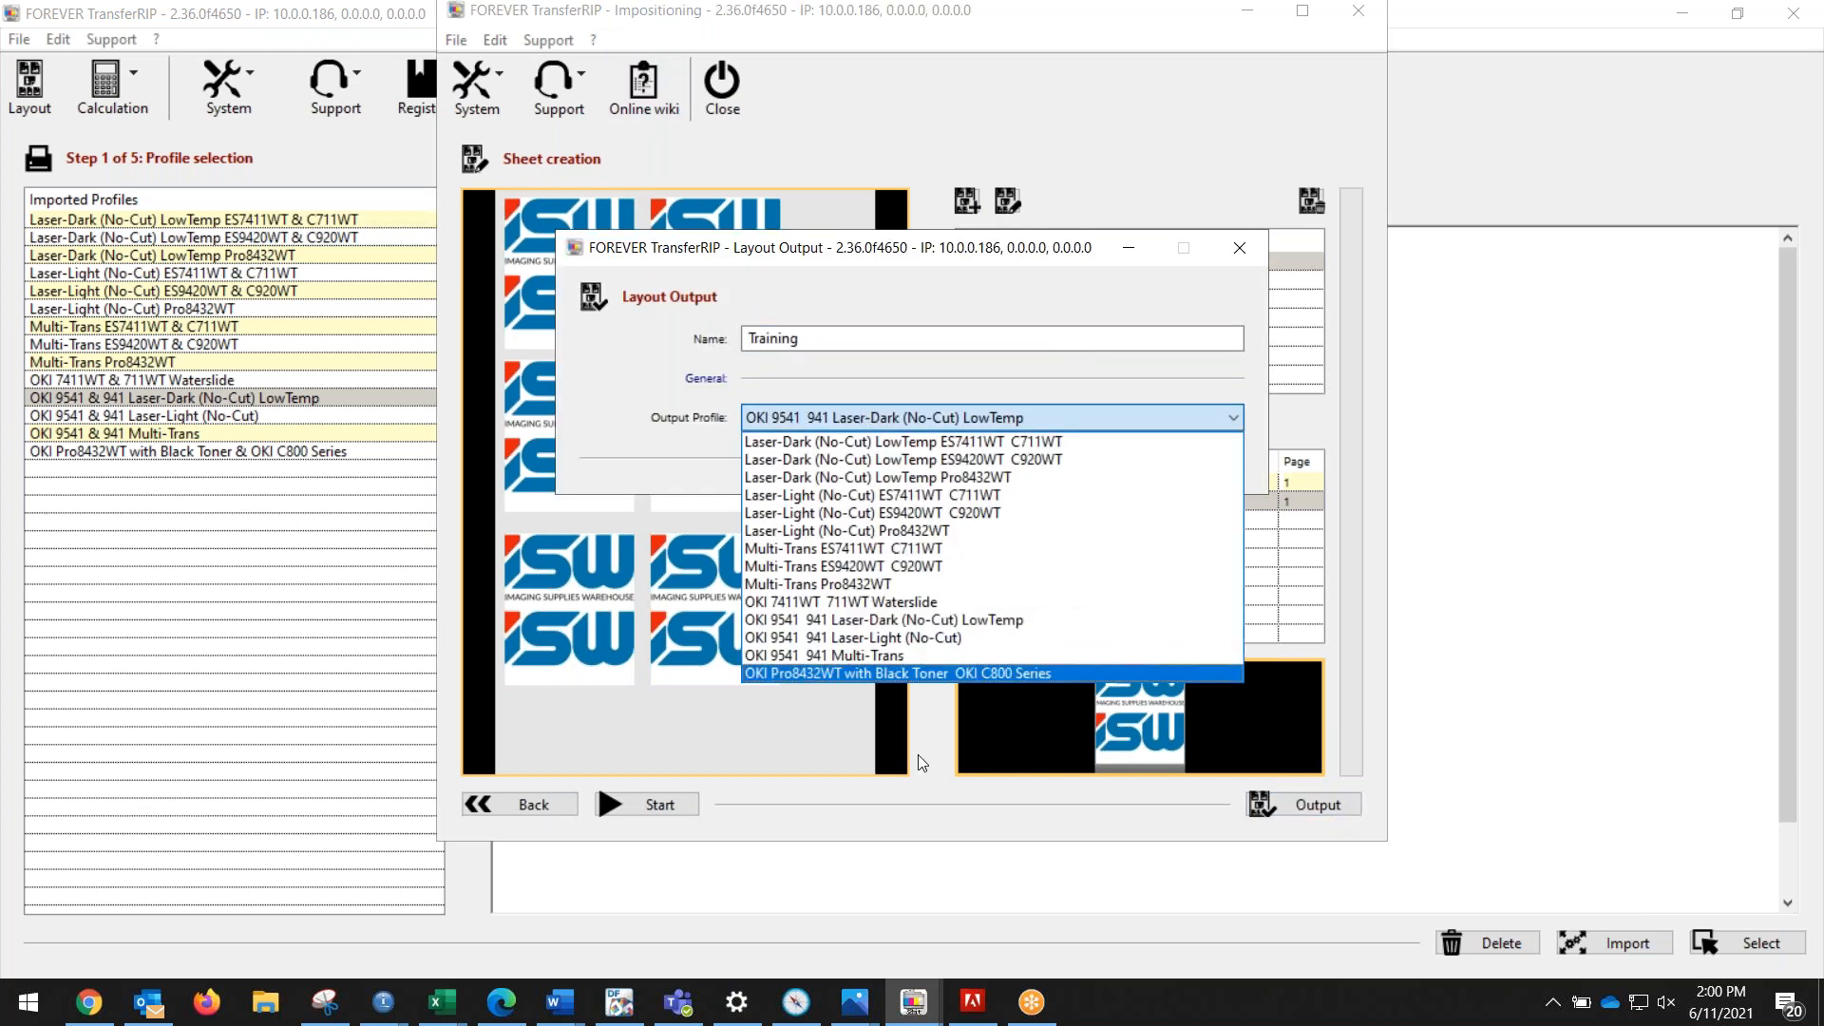
pyautogui.click(943, 476)
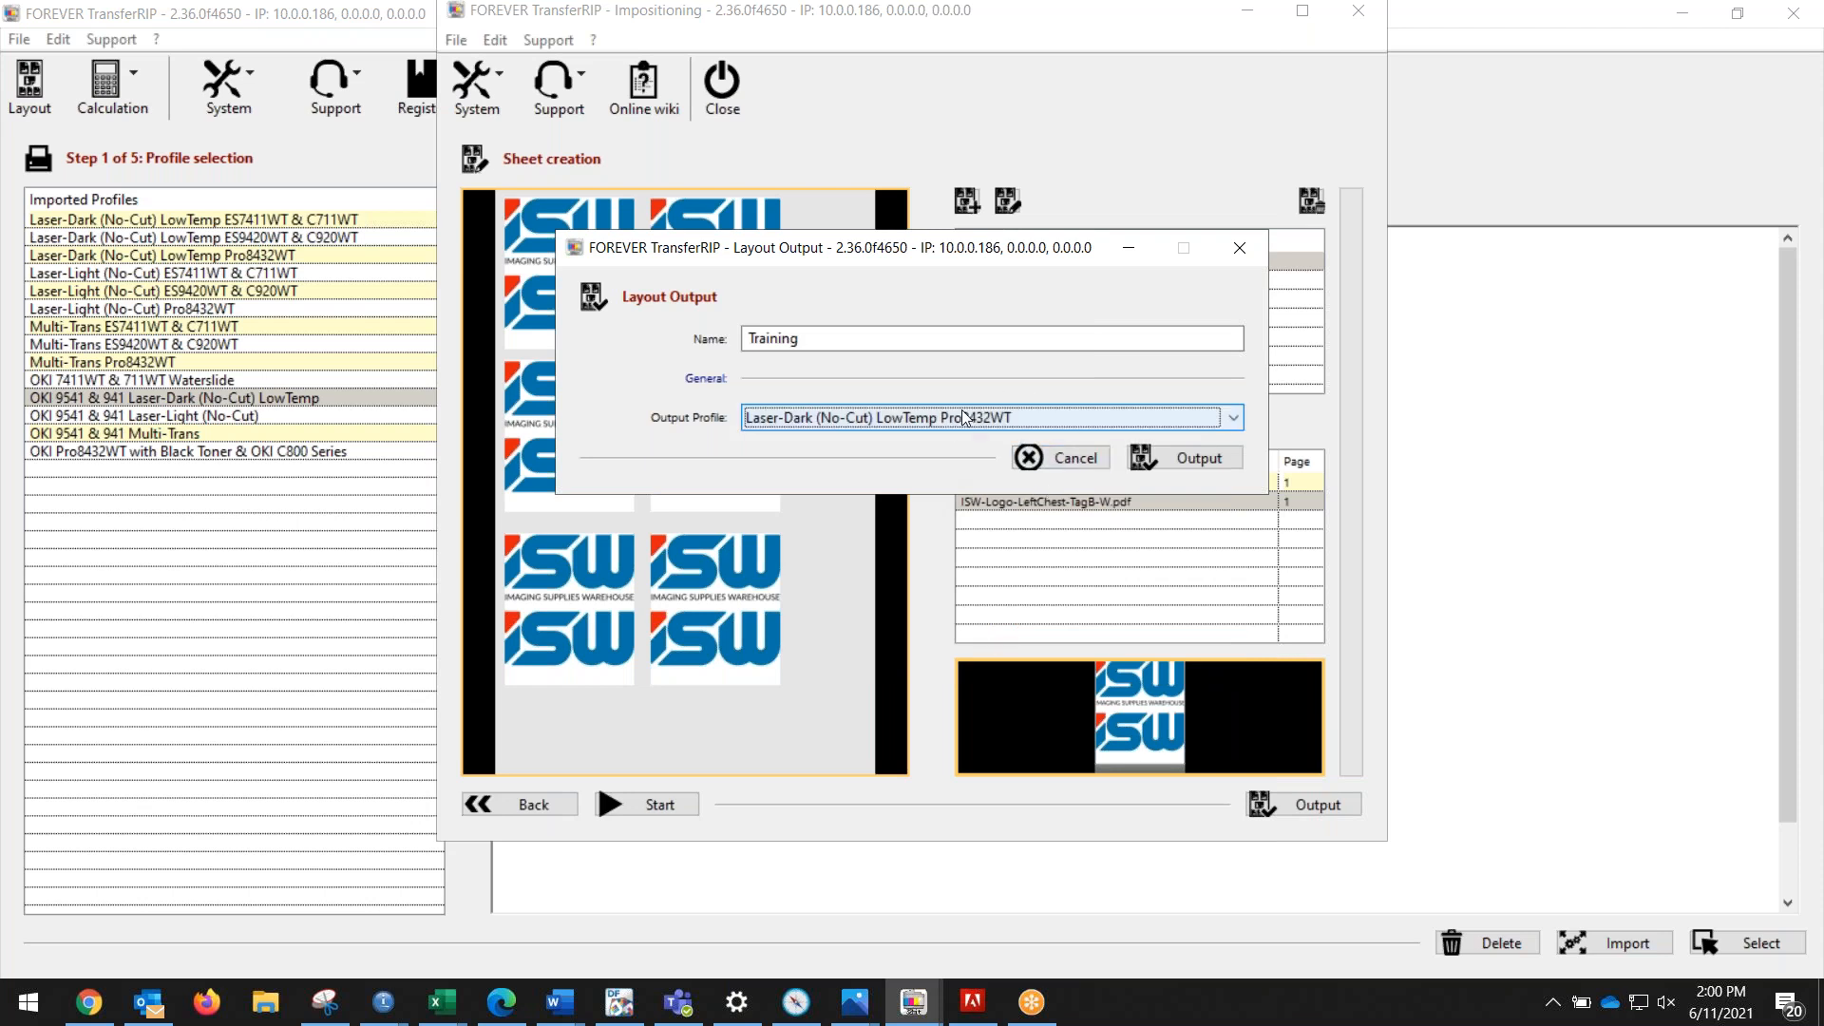
pyautogui.click(1205, 457)
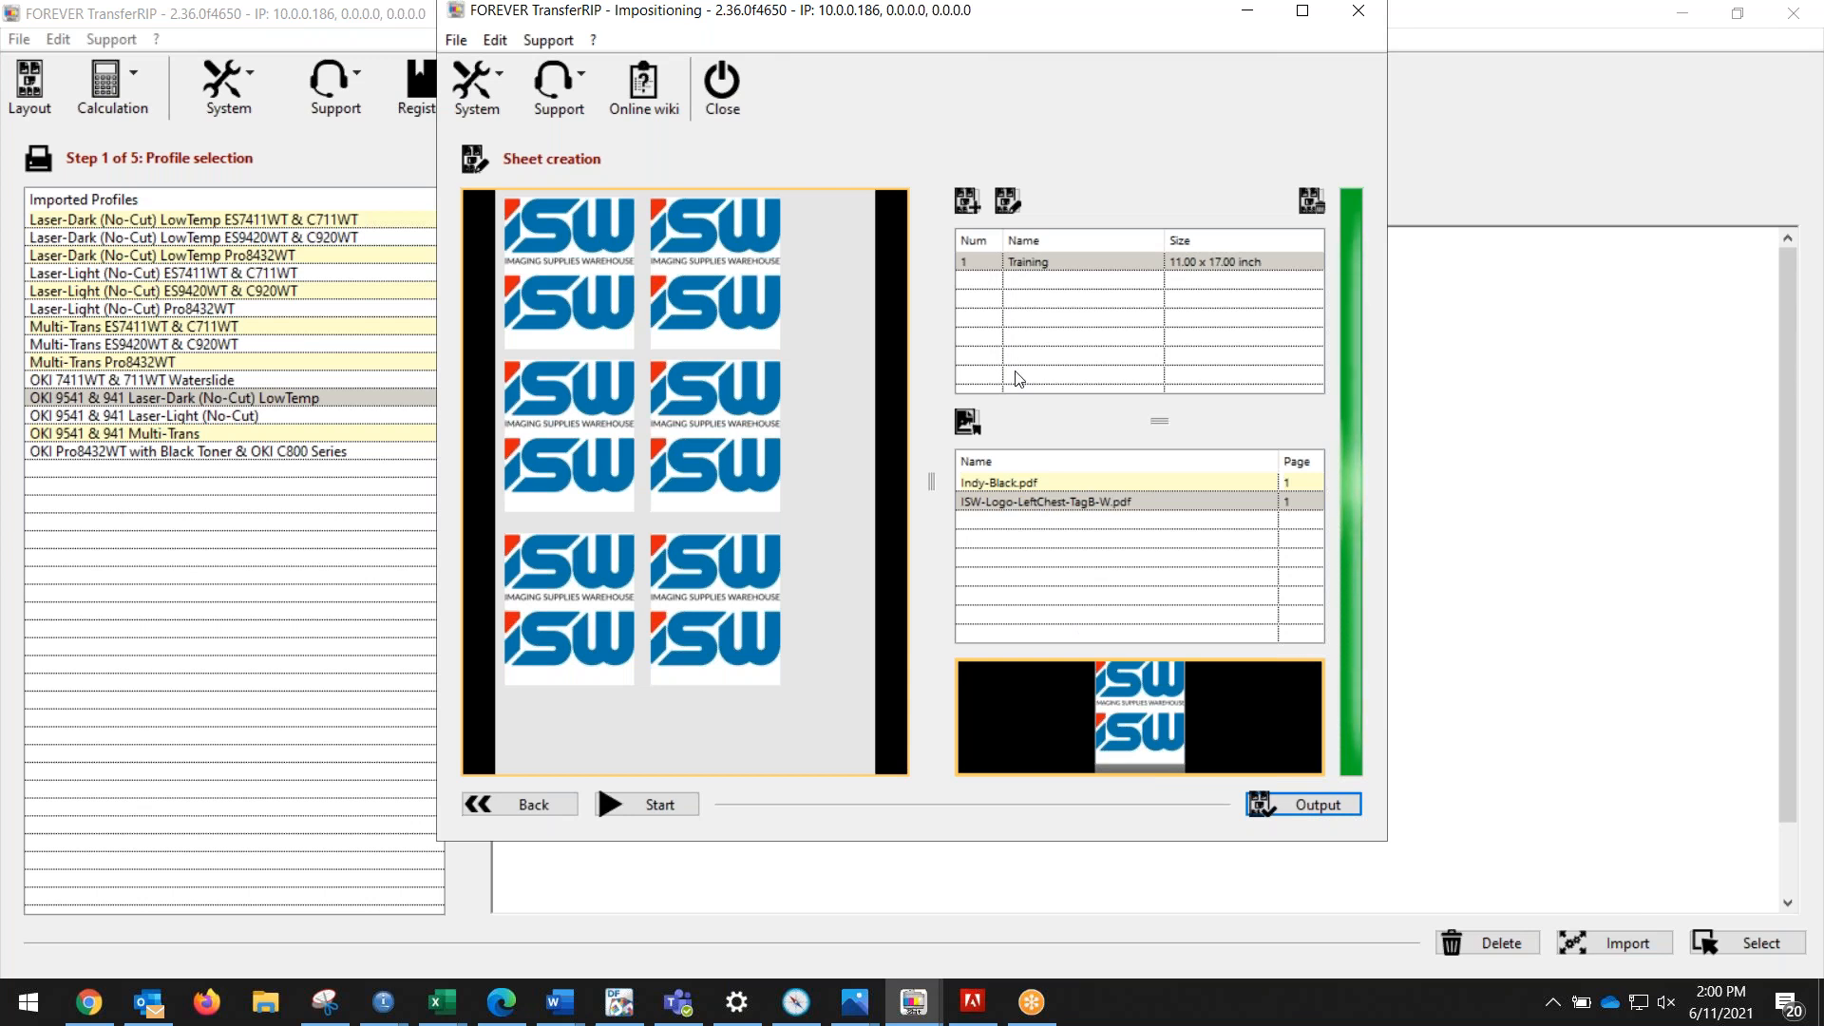
# Step: Close the layout window and select the Training job under the Laser-Dark (No-Cut) LowTemp Pro8432WT profile
pyautogui.click(724, 91)
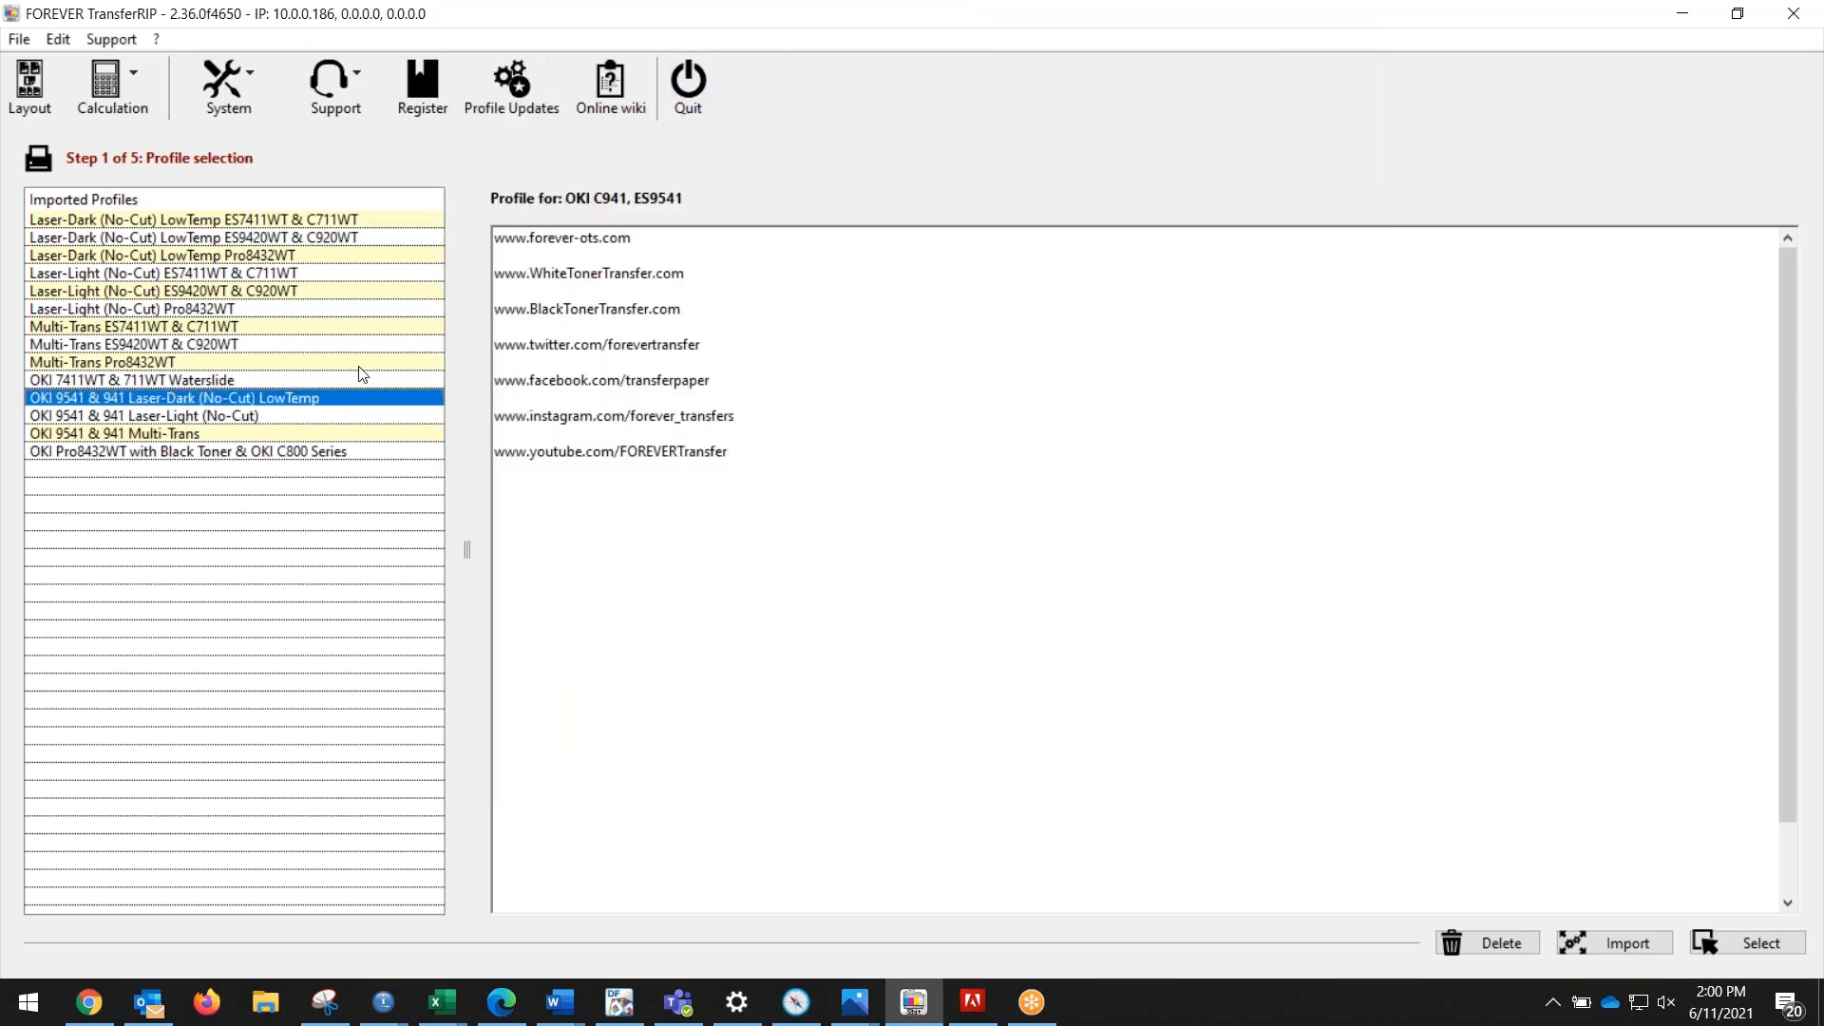
pyautogui.doubleClick(152, 254)
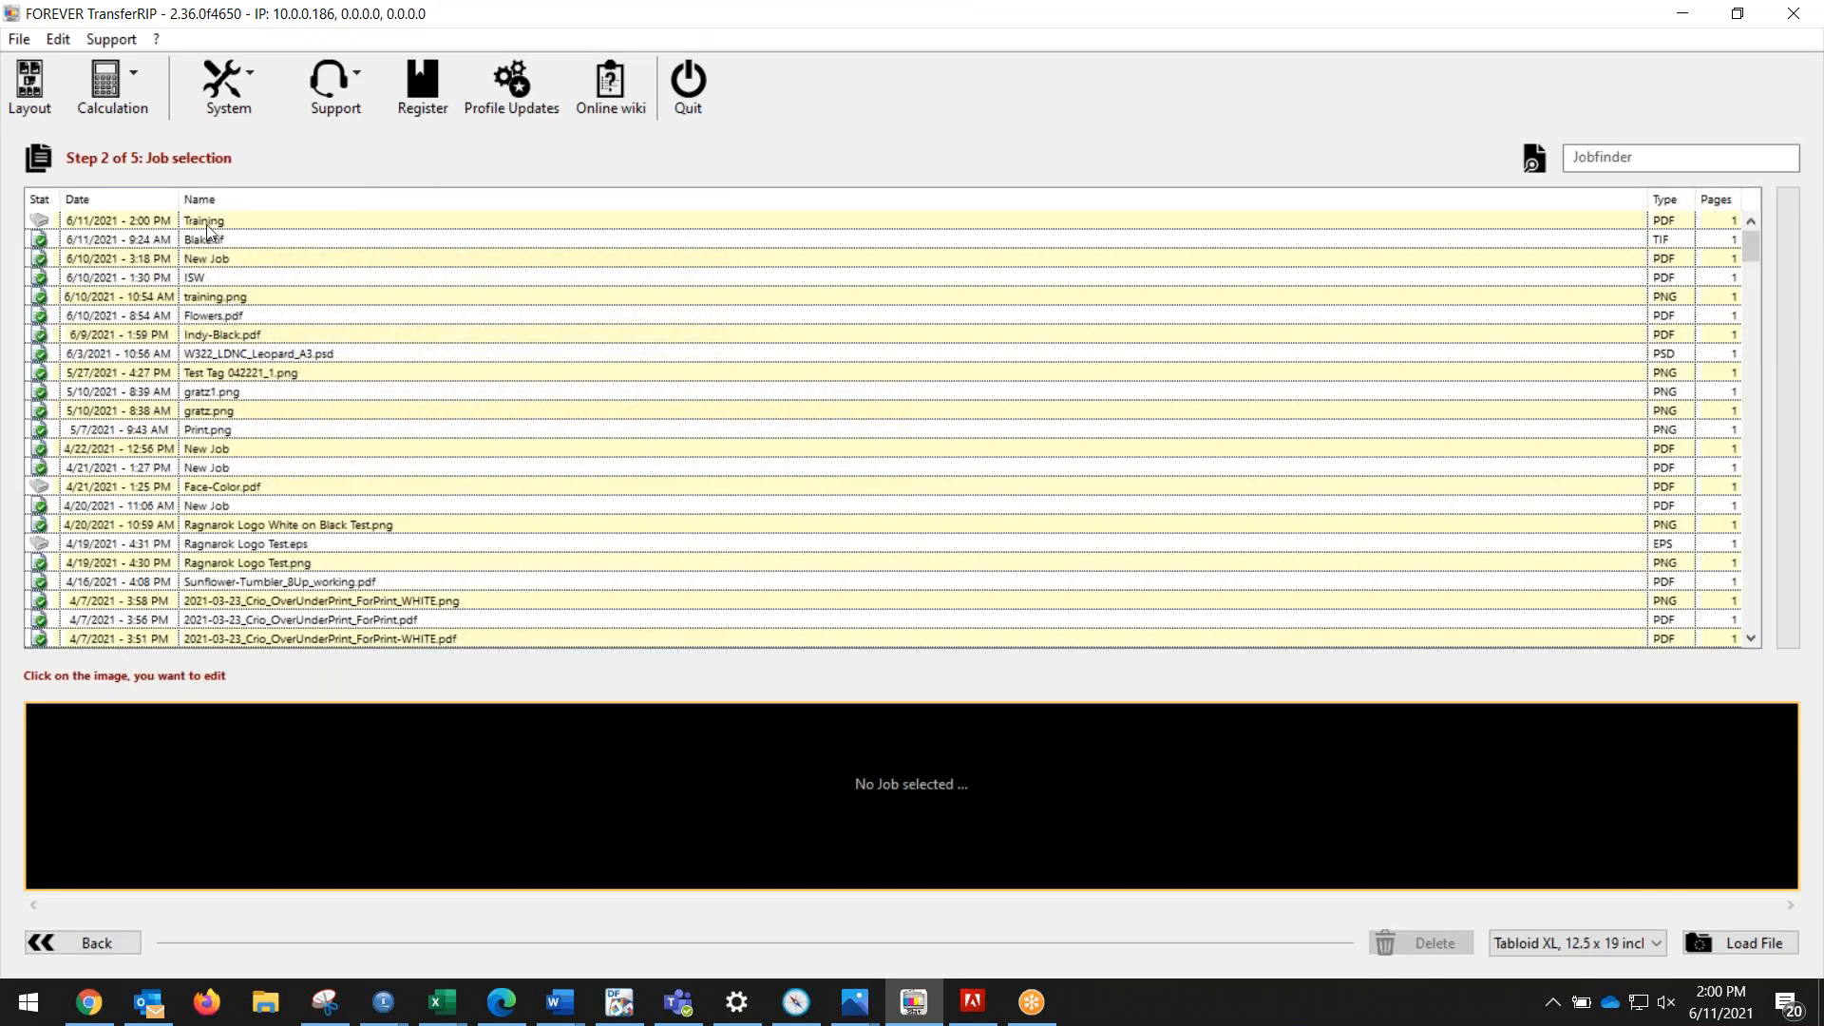
pyautogui.click(211, 224)
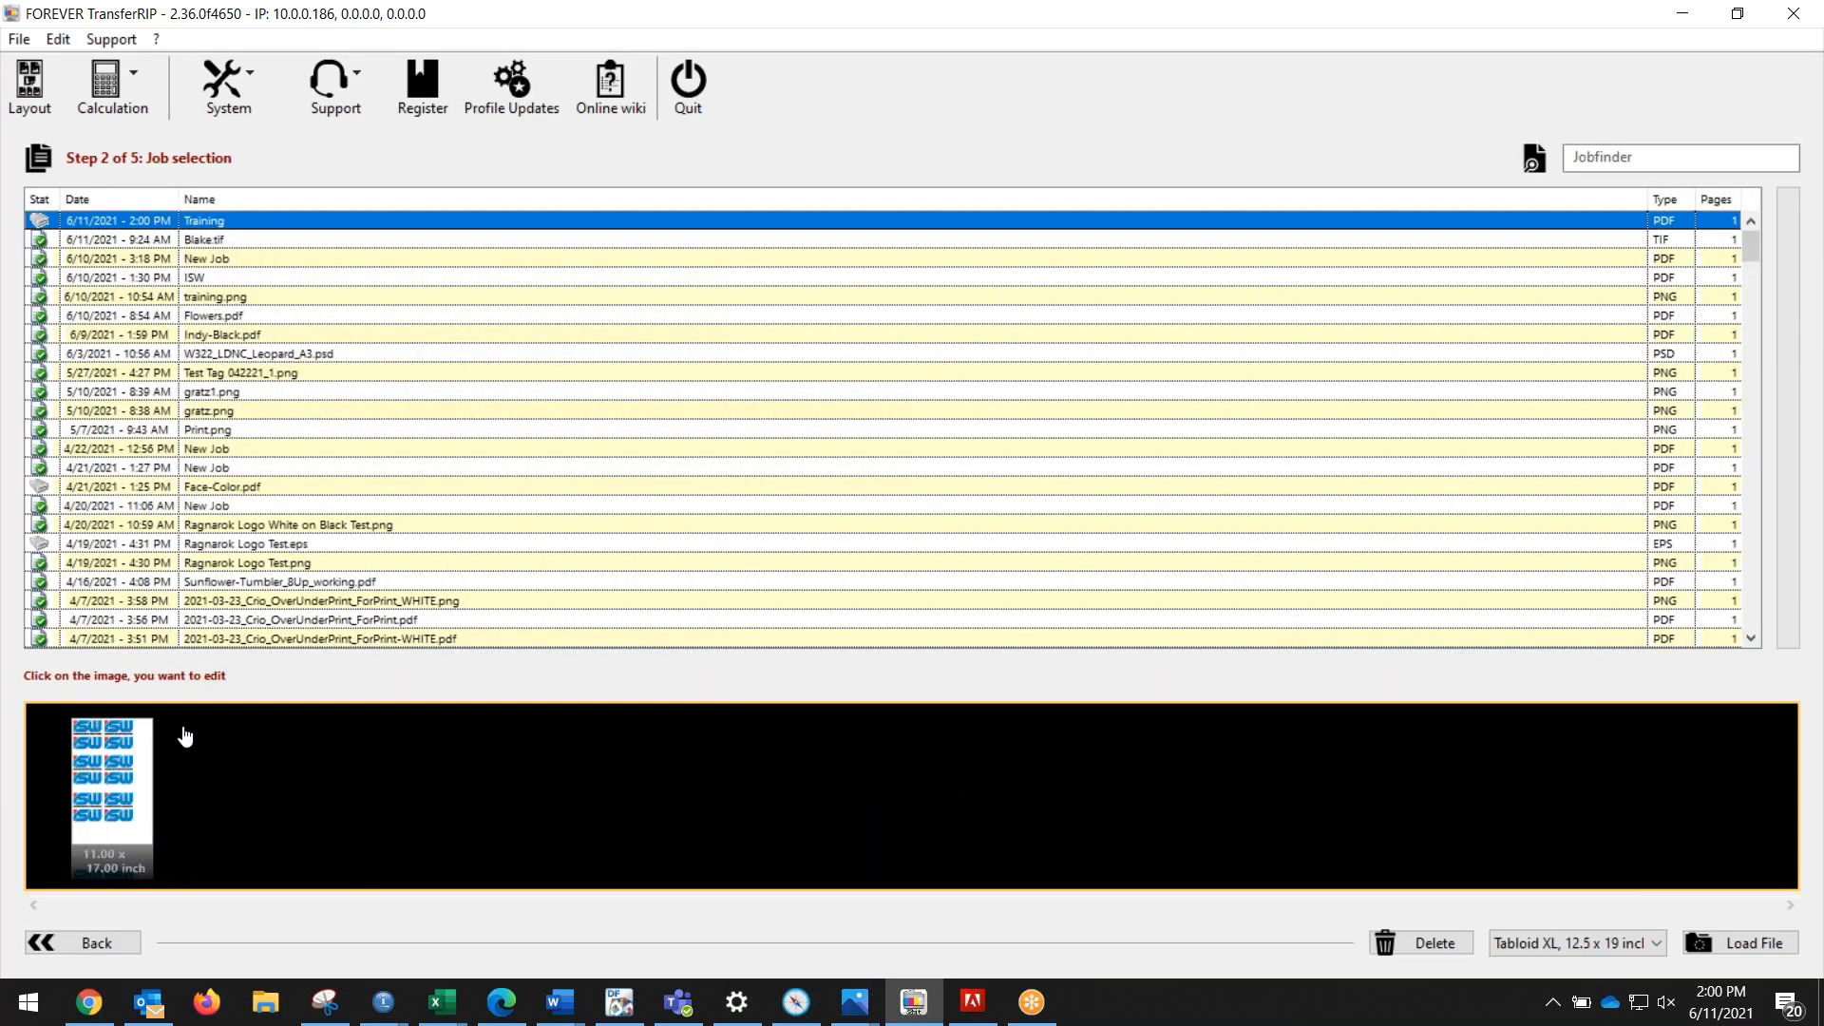
# Step: Reopen the Training layout job and advance through its configuration and documents to sheet creation
pyautogui.click(23, 86)
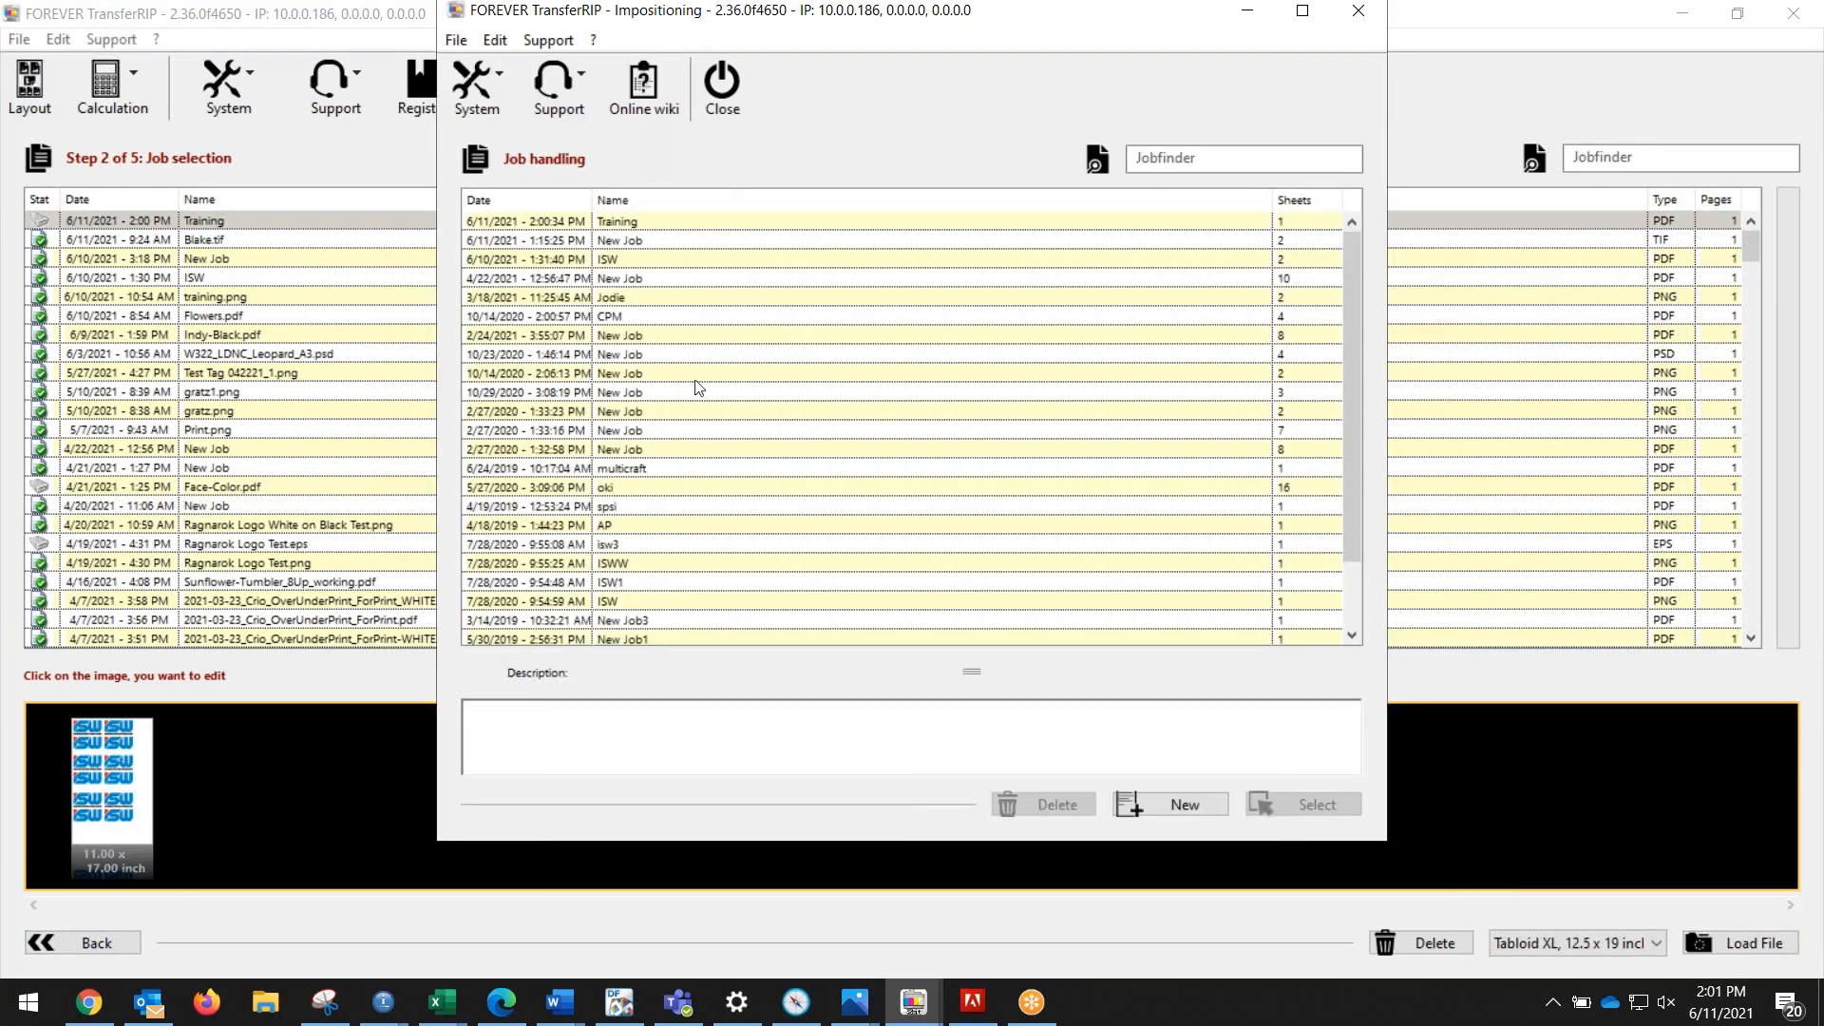
pyautogui.doubleClick(665, 223)
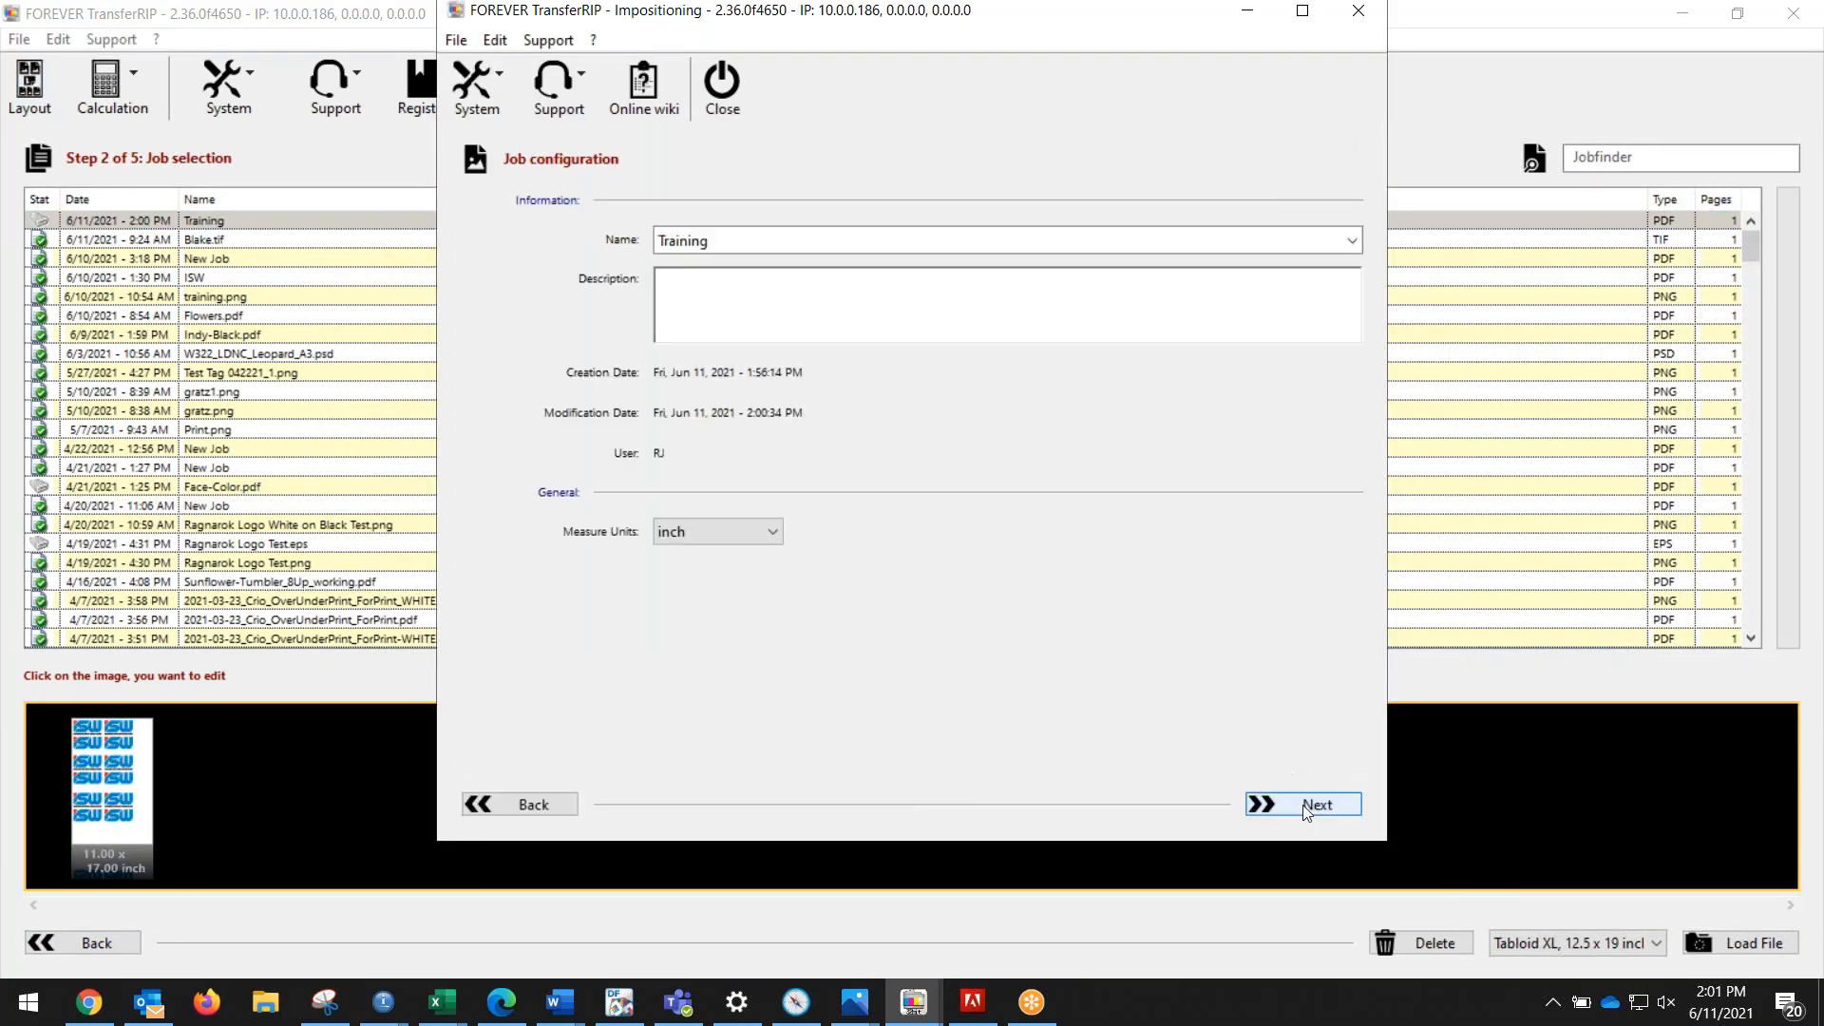
pyautogui.click(1302, 805)
pyautogui.click(1302, 807)
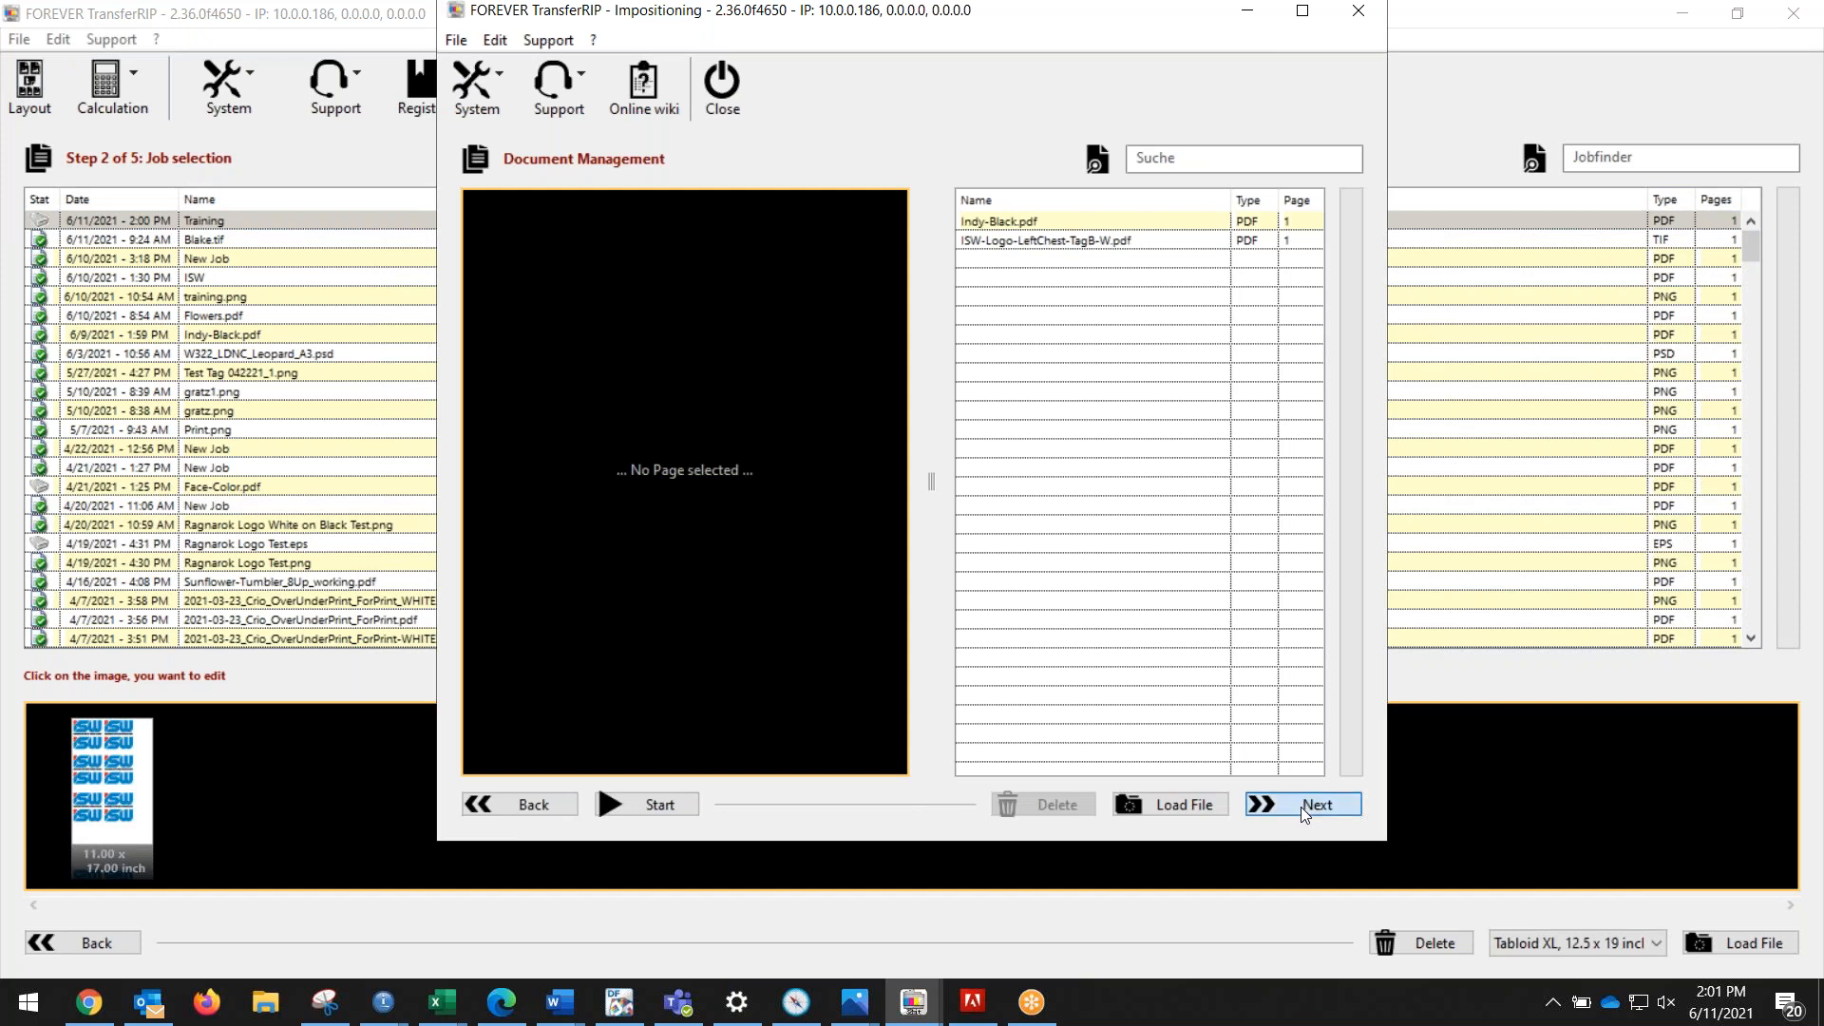
# Step: Add a second 11 by 17 inch sheet named Training1 to the layout job
pyautogui.click(967, 200)
pyautogui.write('Tria')
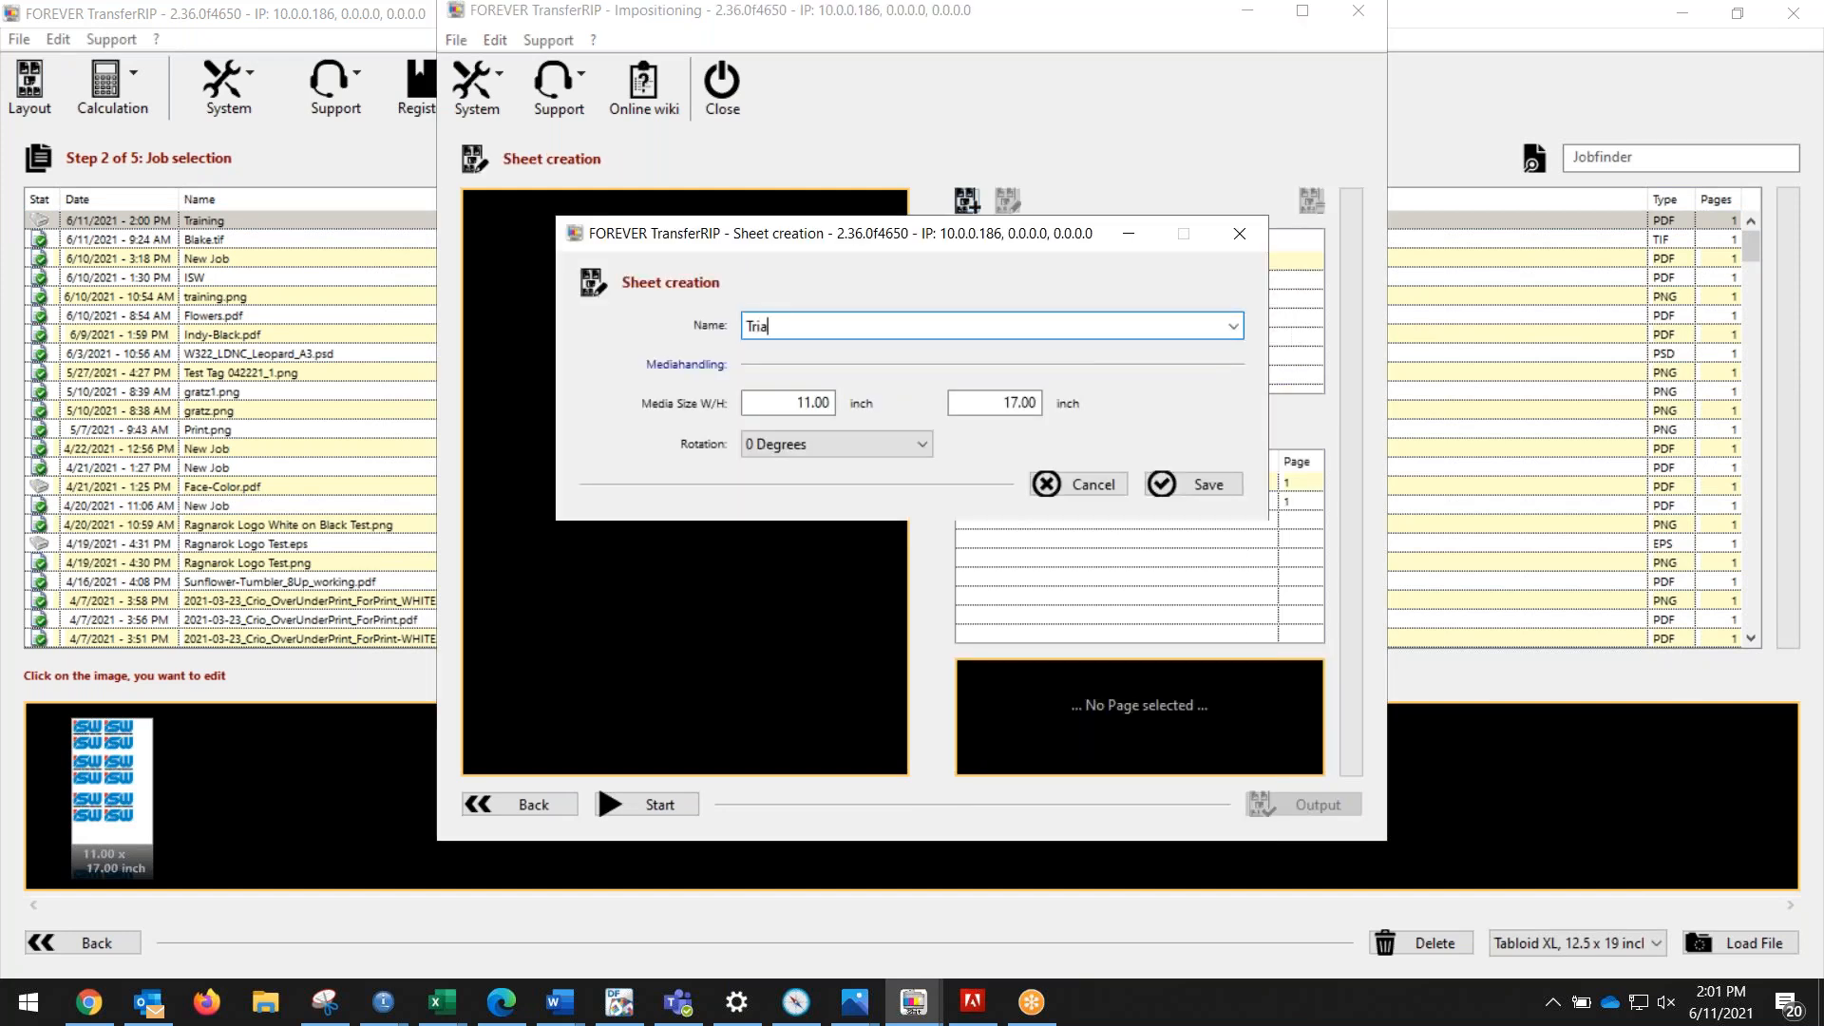
pyautogui.press('BackSpace')
pyautogui.press('BackSpace')
pyautogui.write('aining')
pyautogui.press('BackSpace')
pyautogui.write('ing')
pyautogui.click(1173, 484)
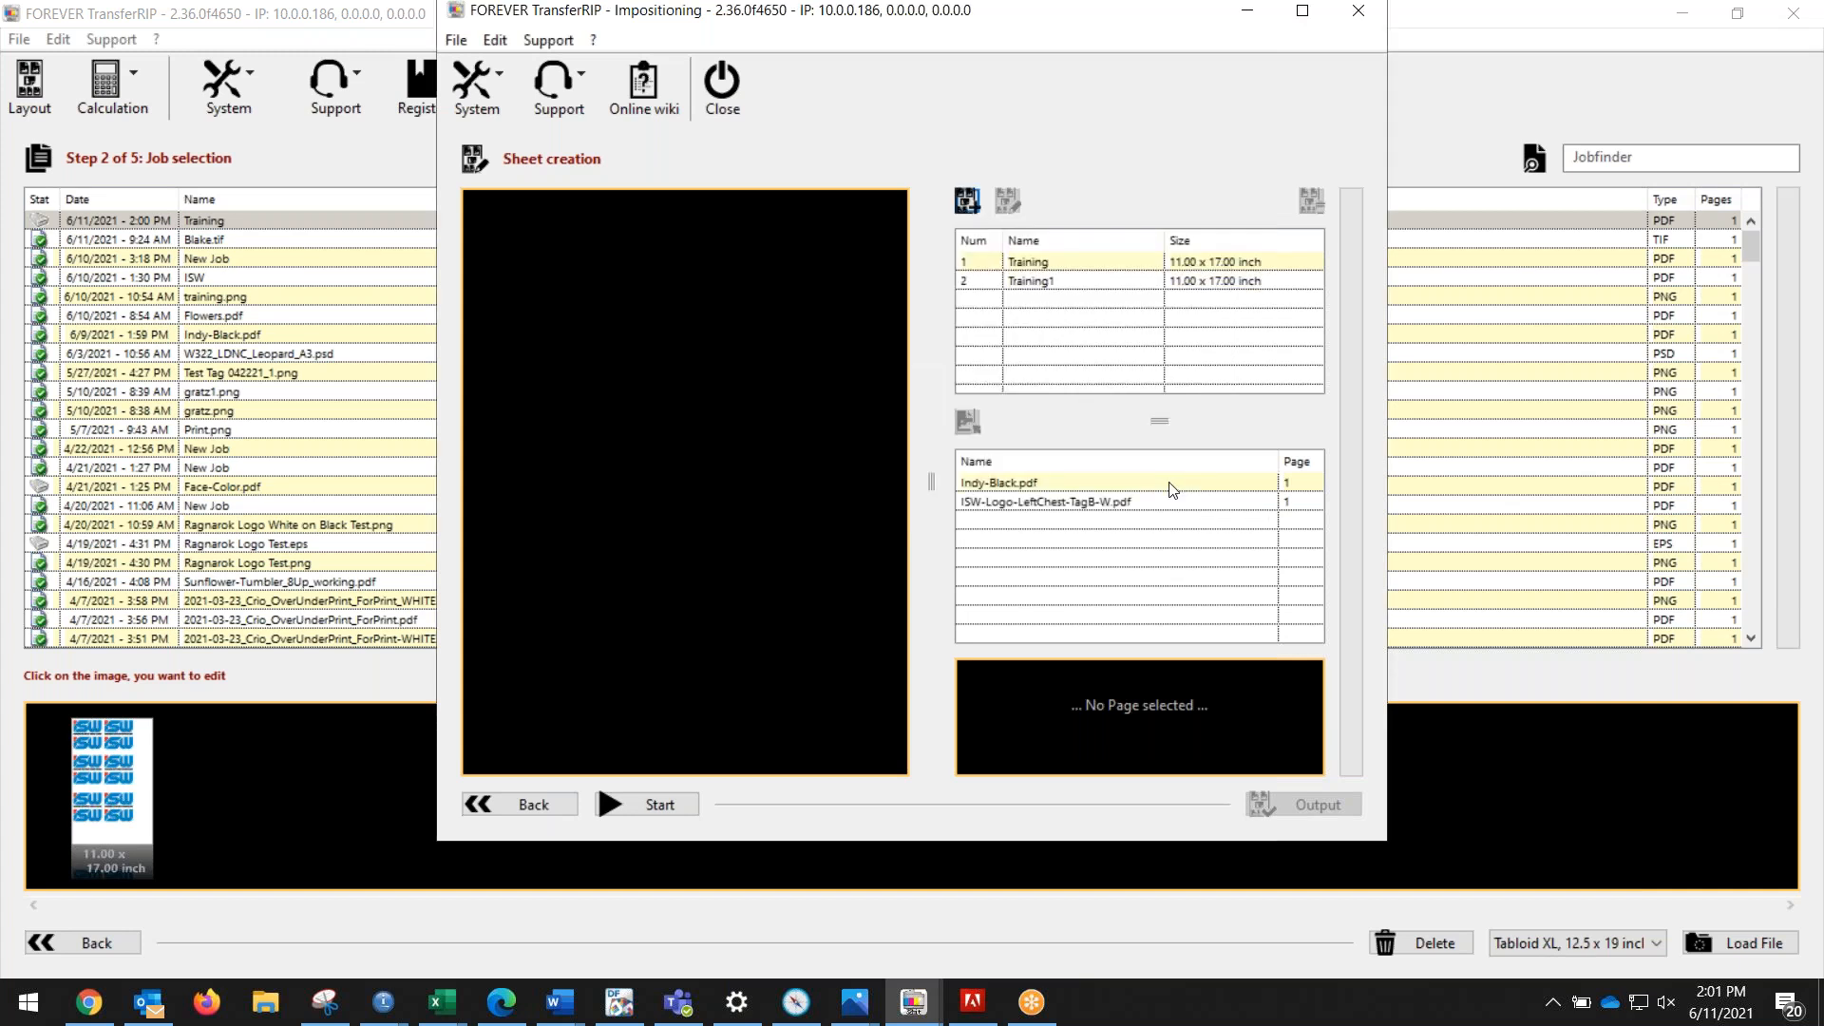
# Step: Place page 1 of Indy-Black.pdf on the Training1 sheet at its default size, rotation and position
pyautogui.click(1037, 487)
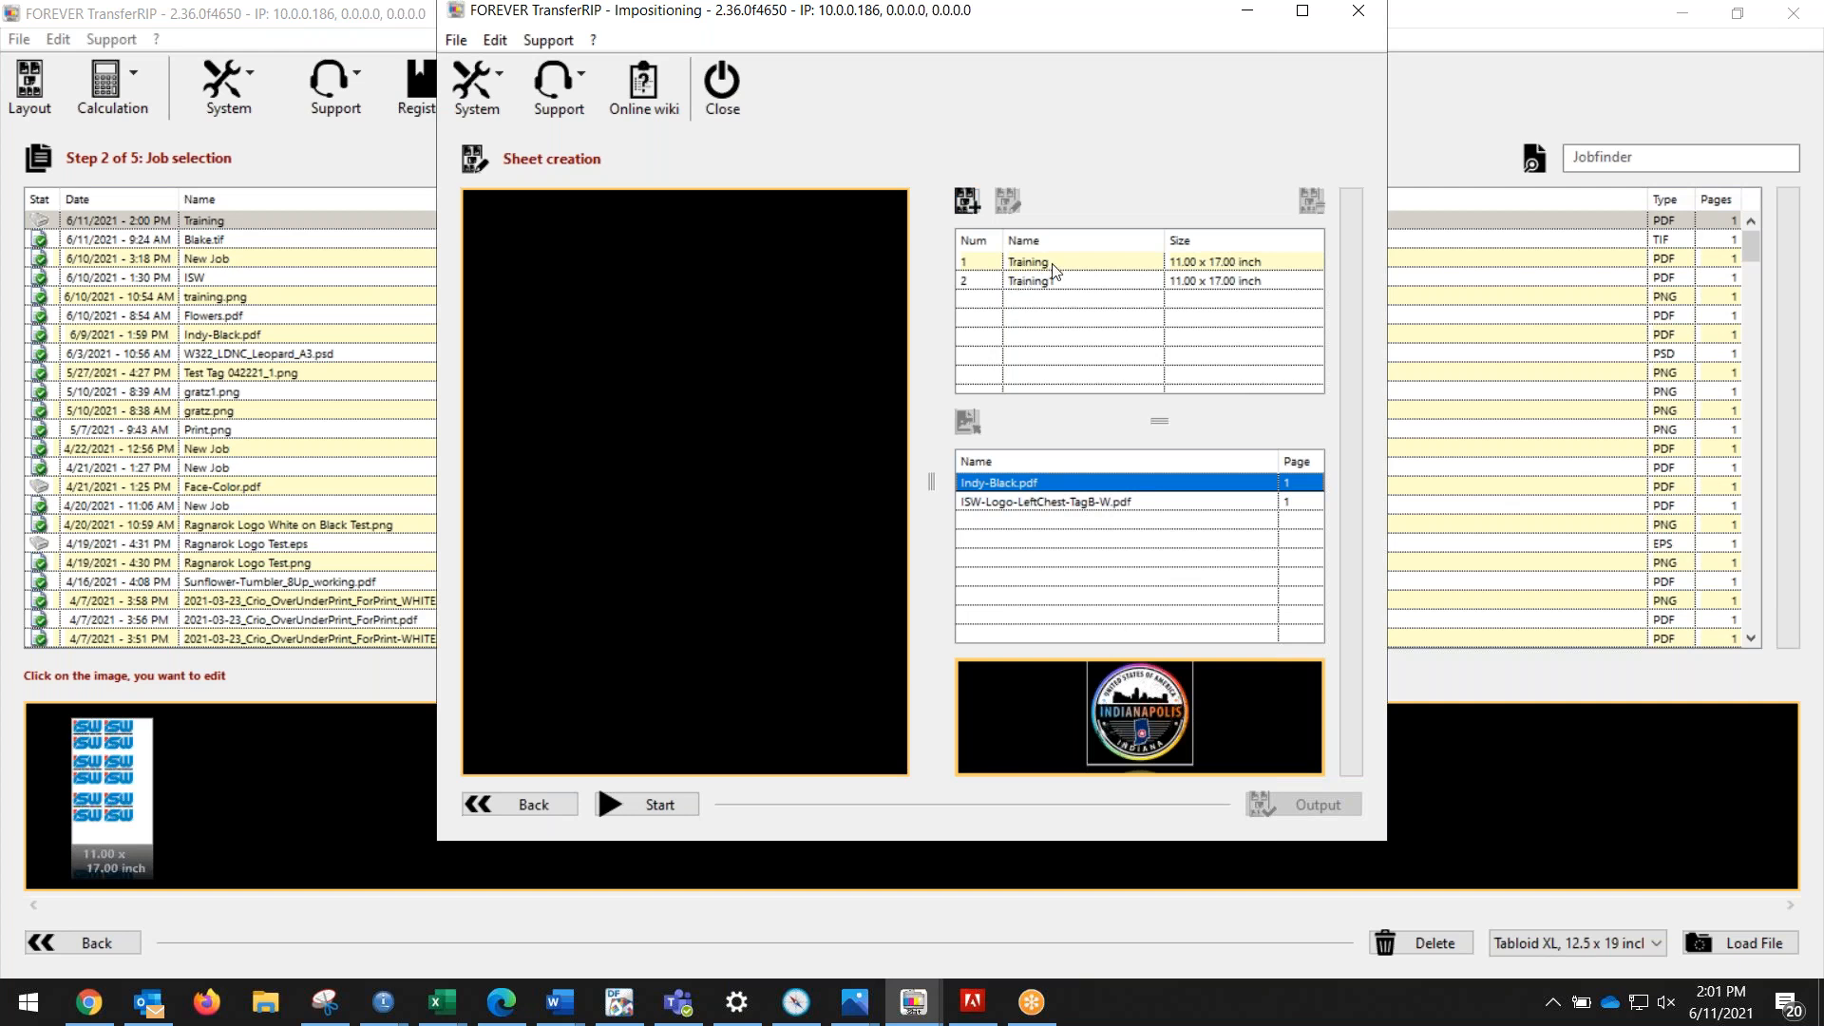
pyautogui.click(1073, 284)
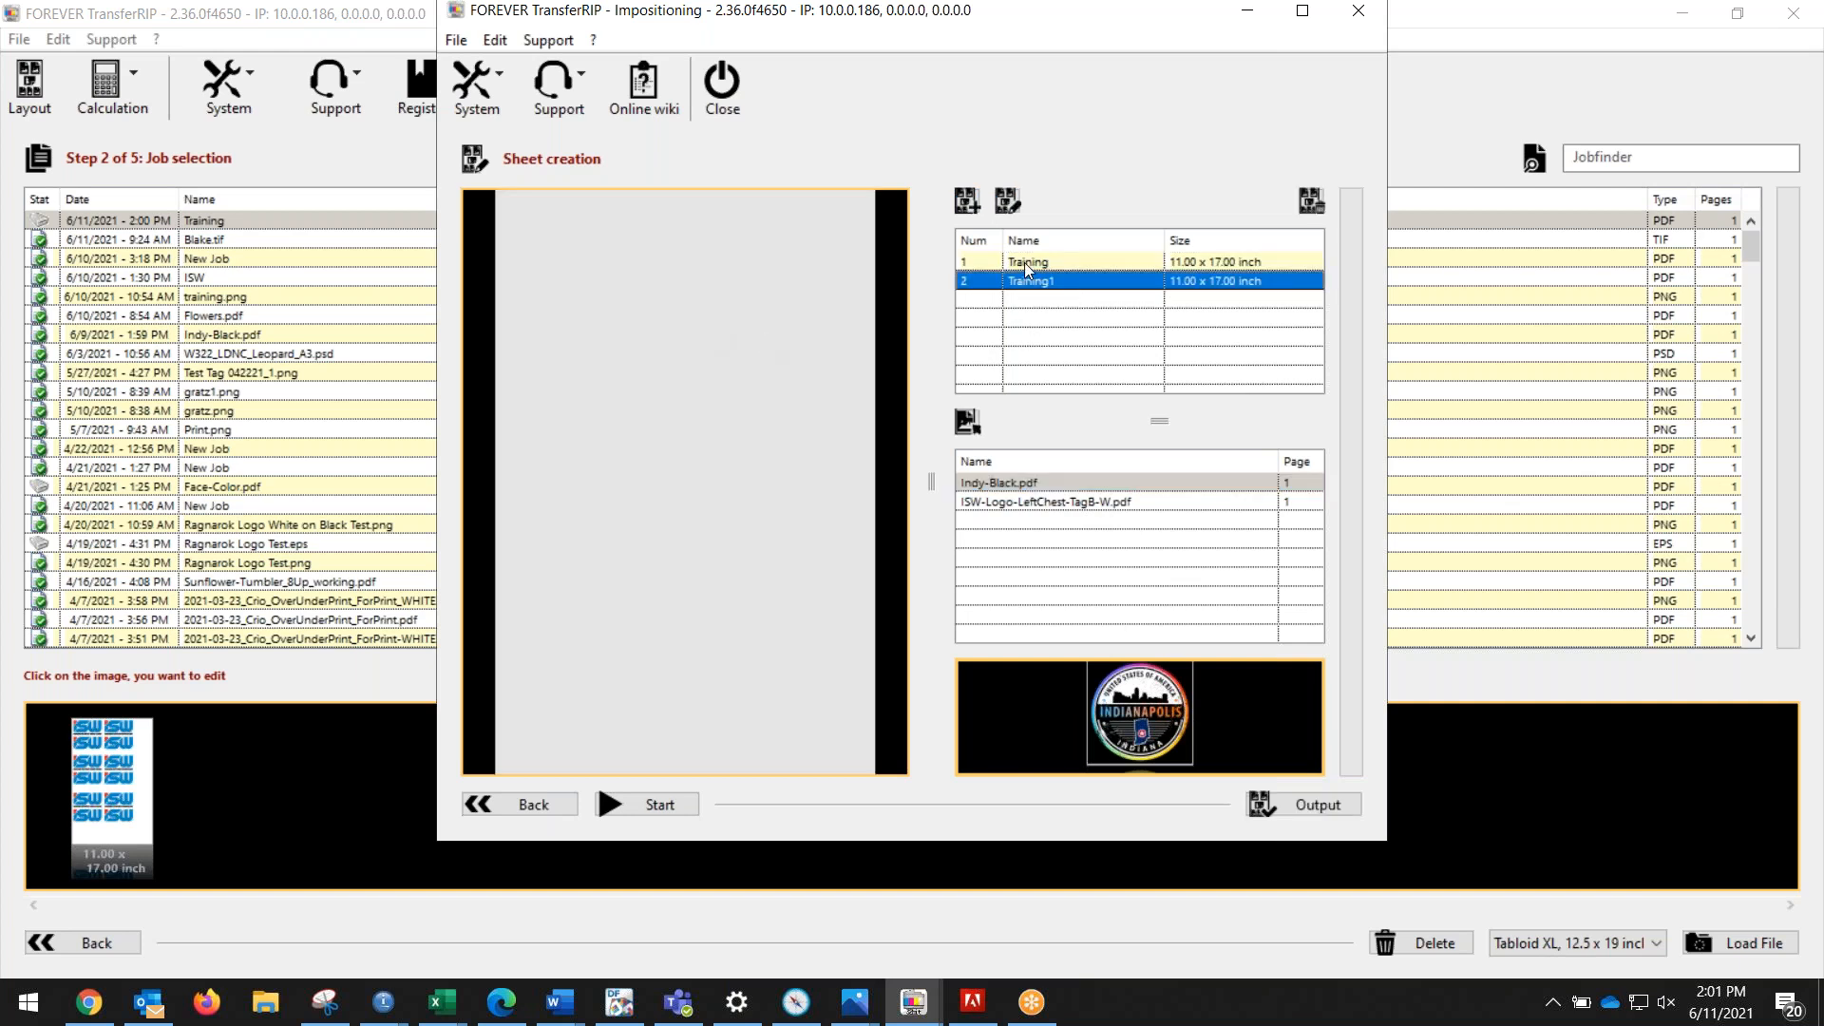
pyautogui.click(1025, 265)
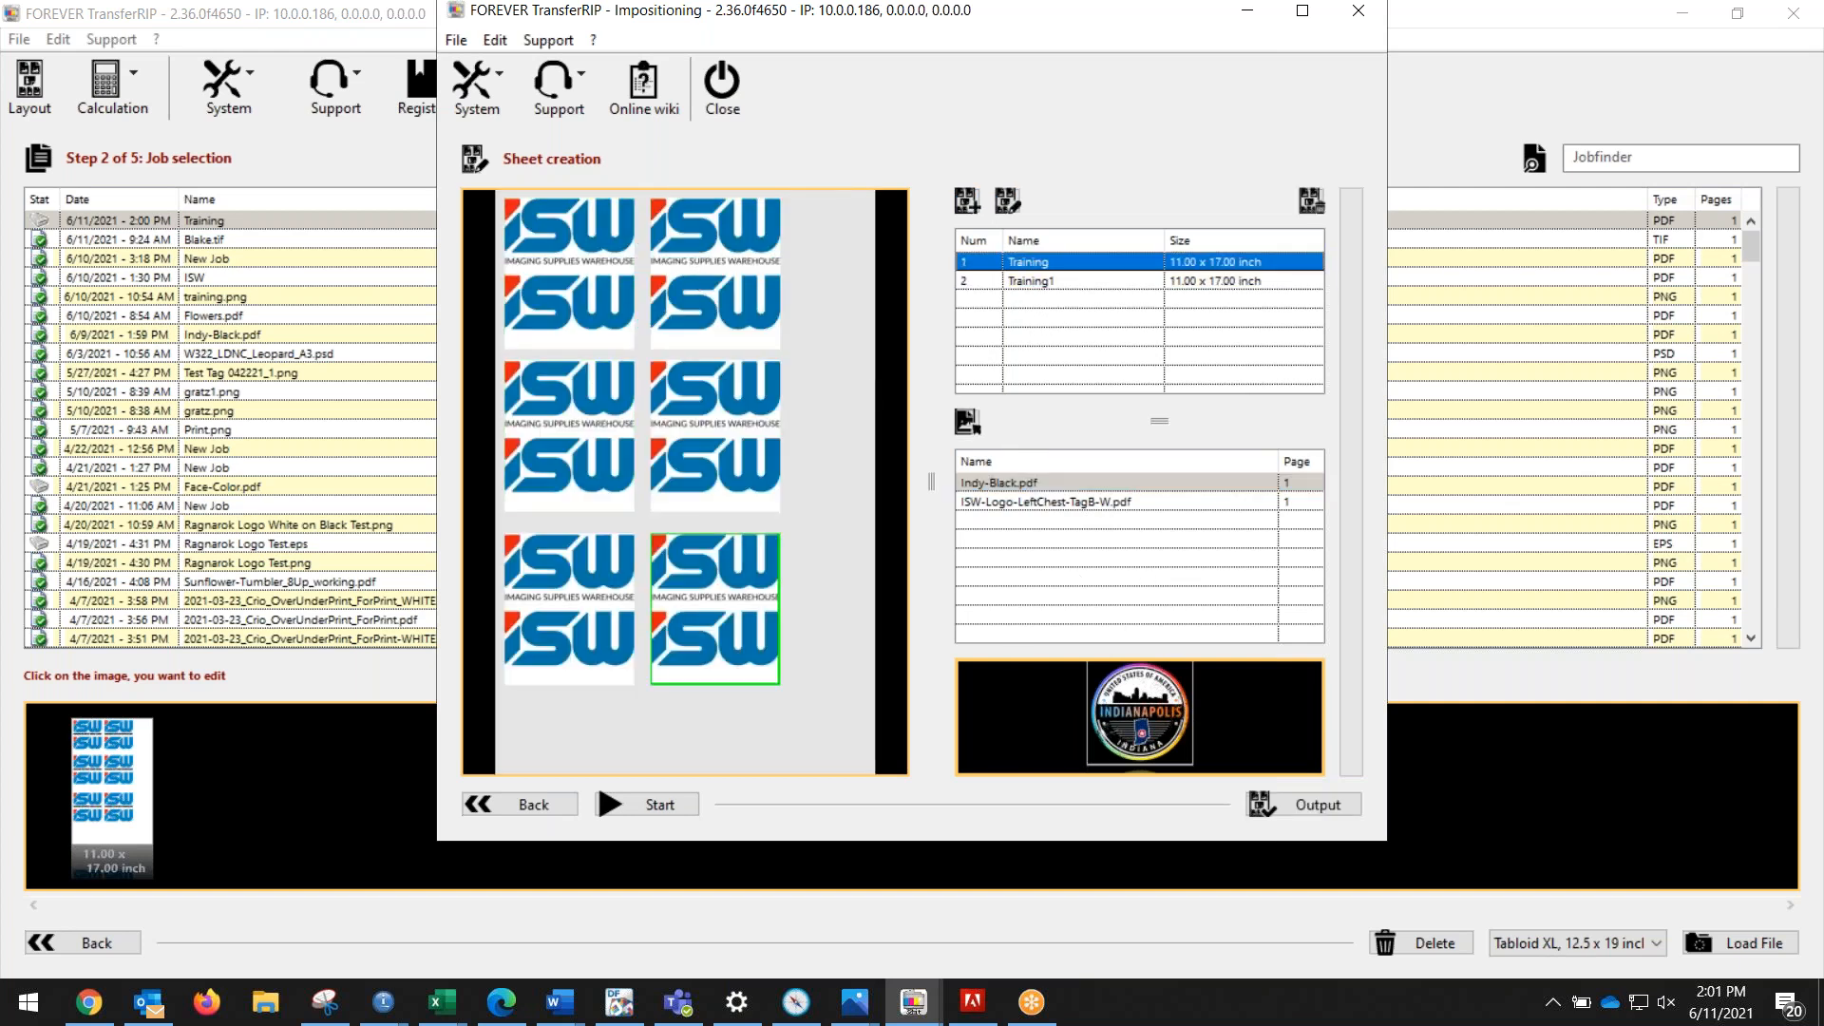
pyautogui.click(1028, 282)
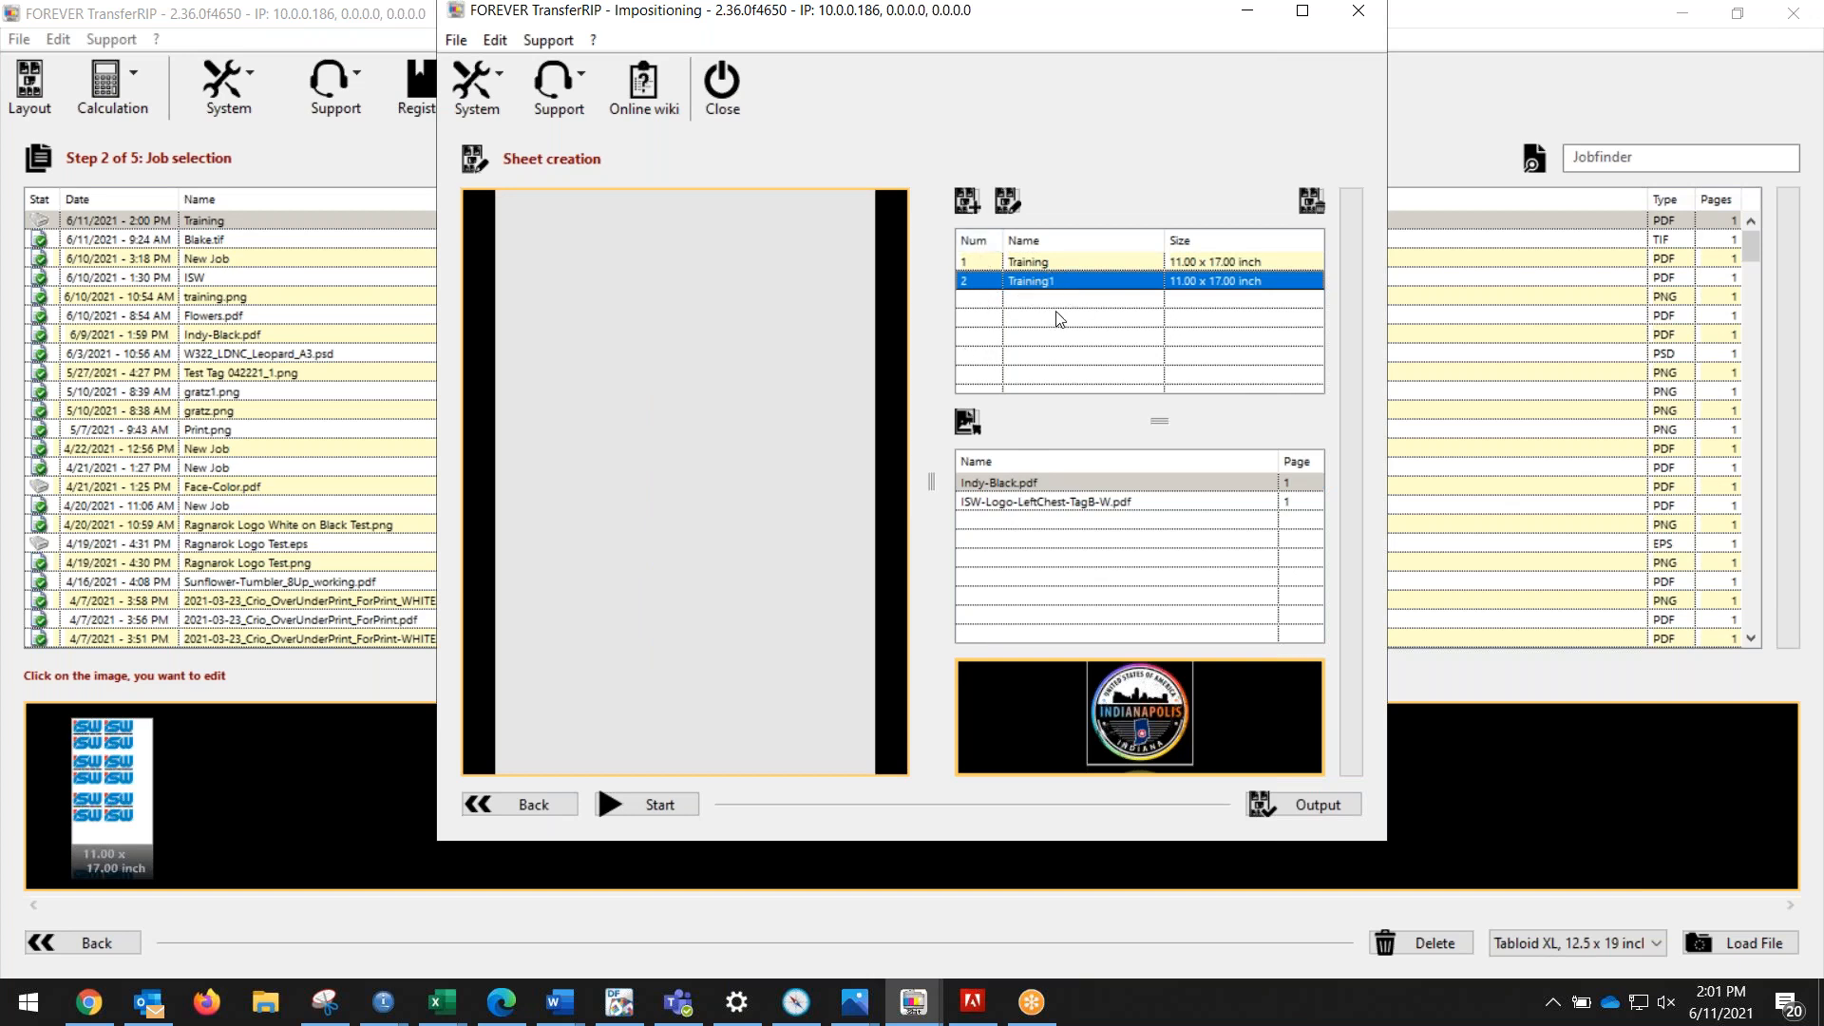
pyautogui.click(1007, 484)
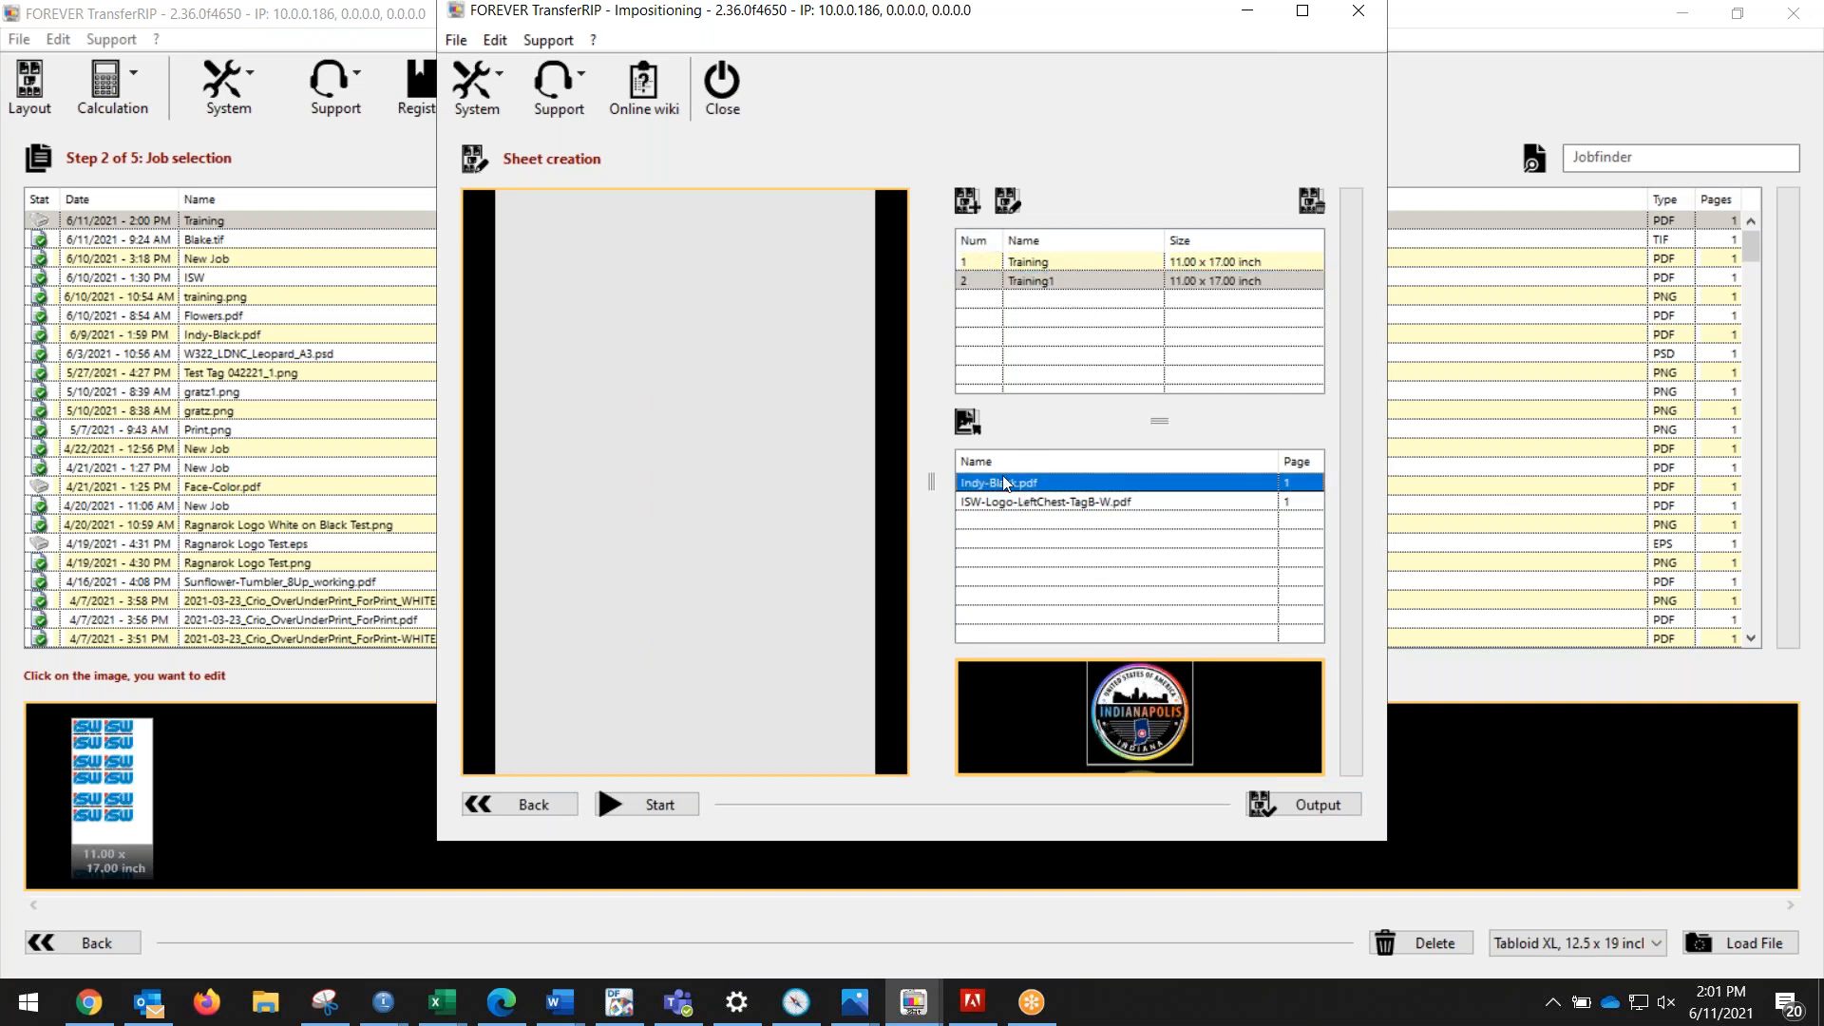
pyautogui.click(966, 421)
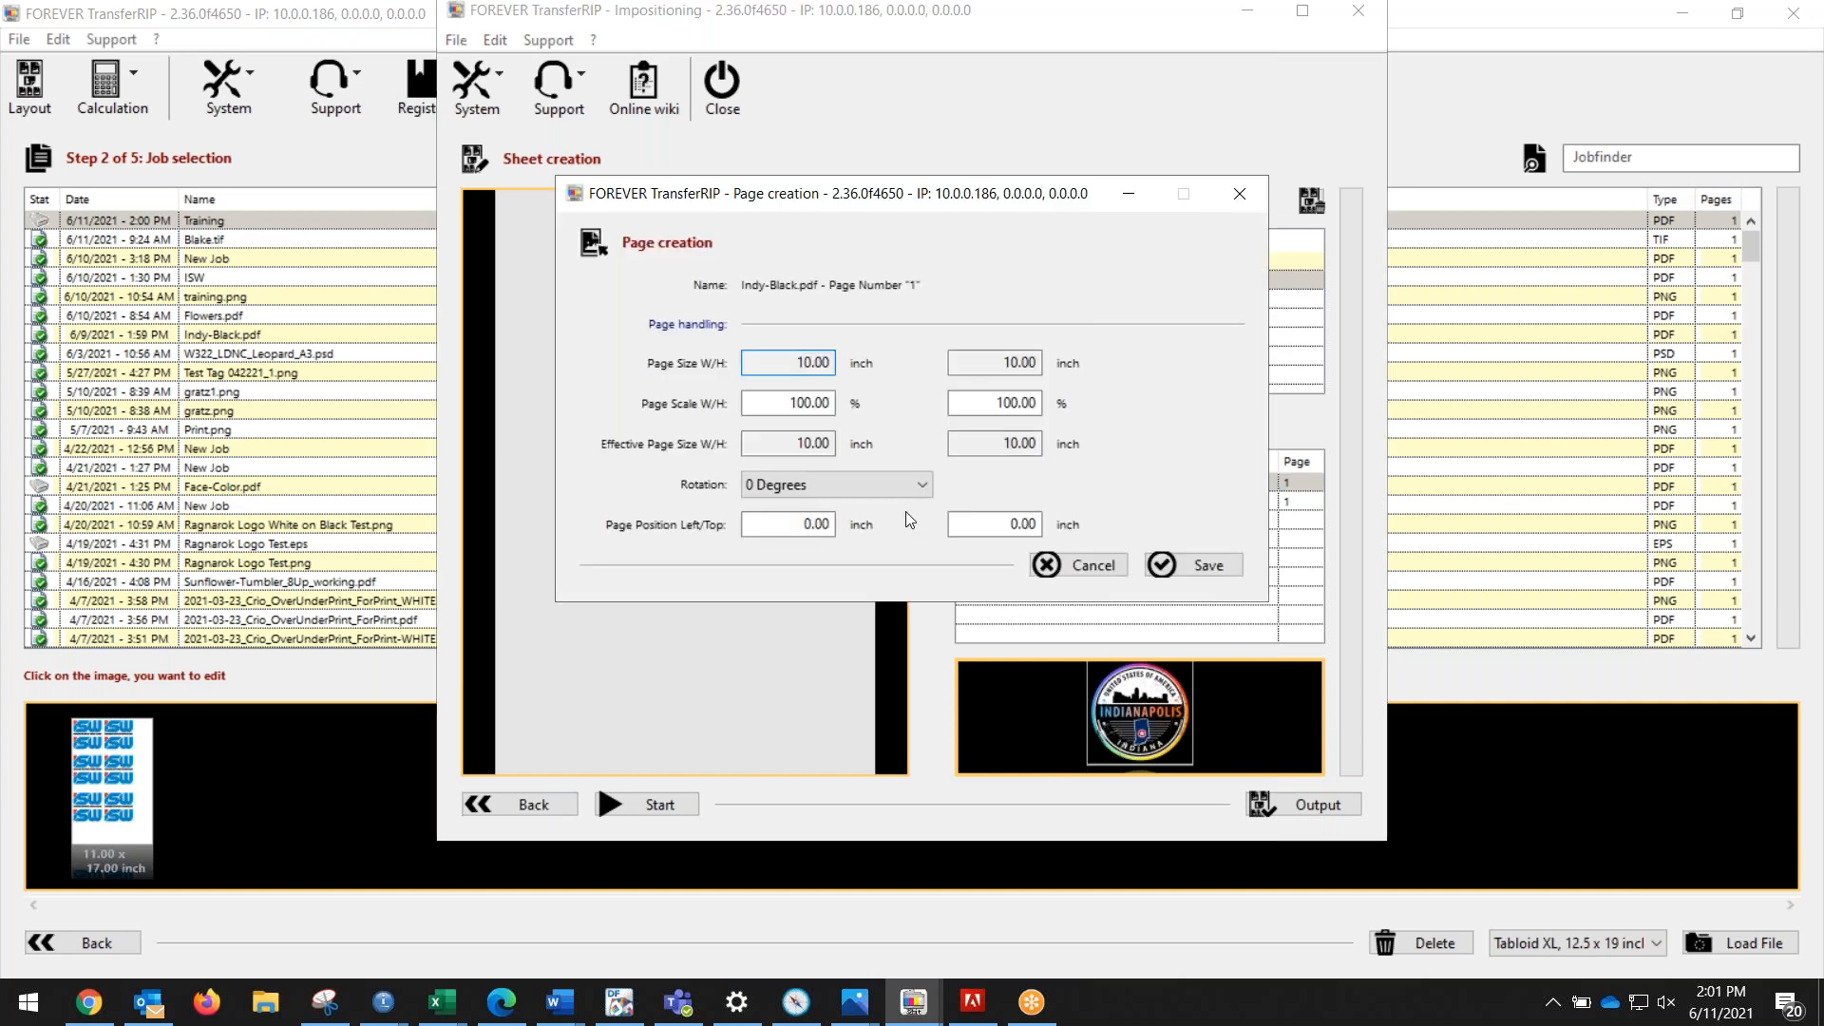
pyautogui.click(1206, 565)
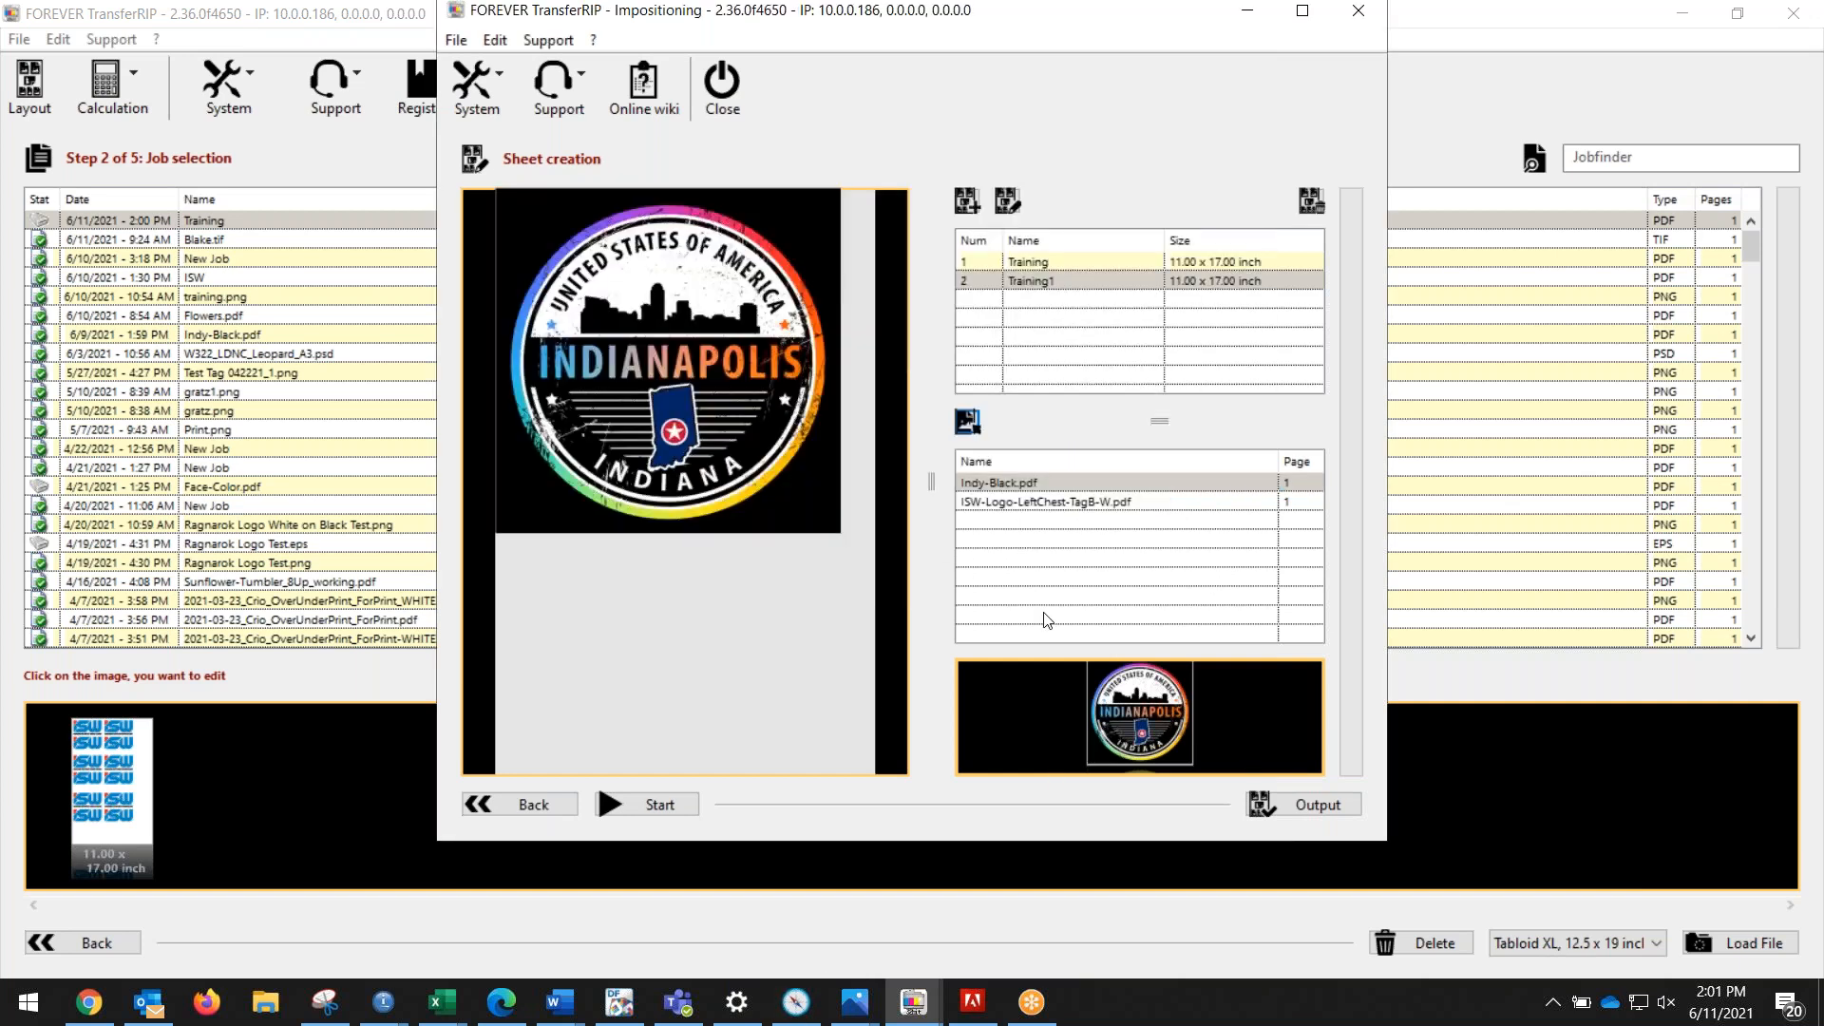
# Step: Scale the Indy-Black page on the Training1 sheet to 50% in both width and height
pyautogui.rightClick(694, 316)
pyautogui.click(783, 327)
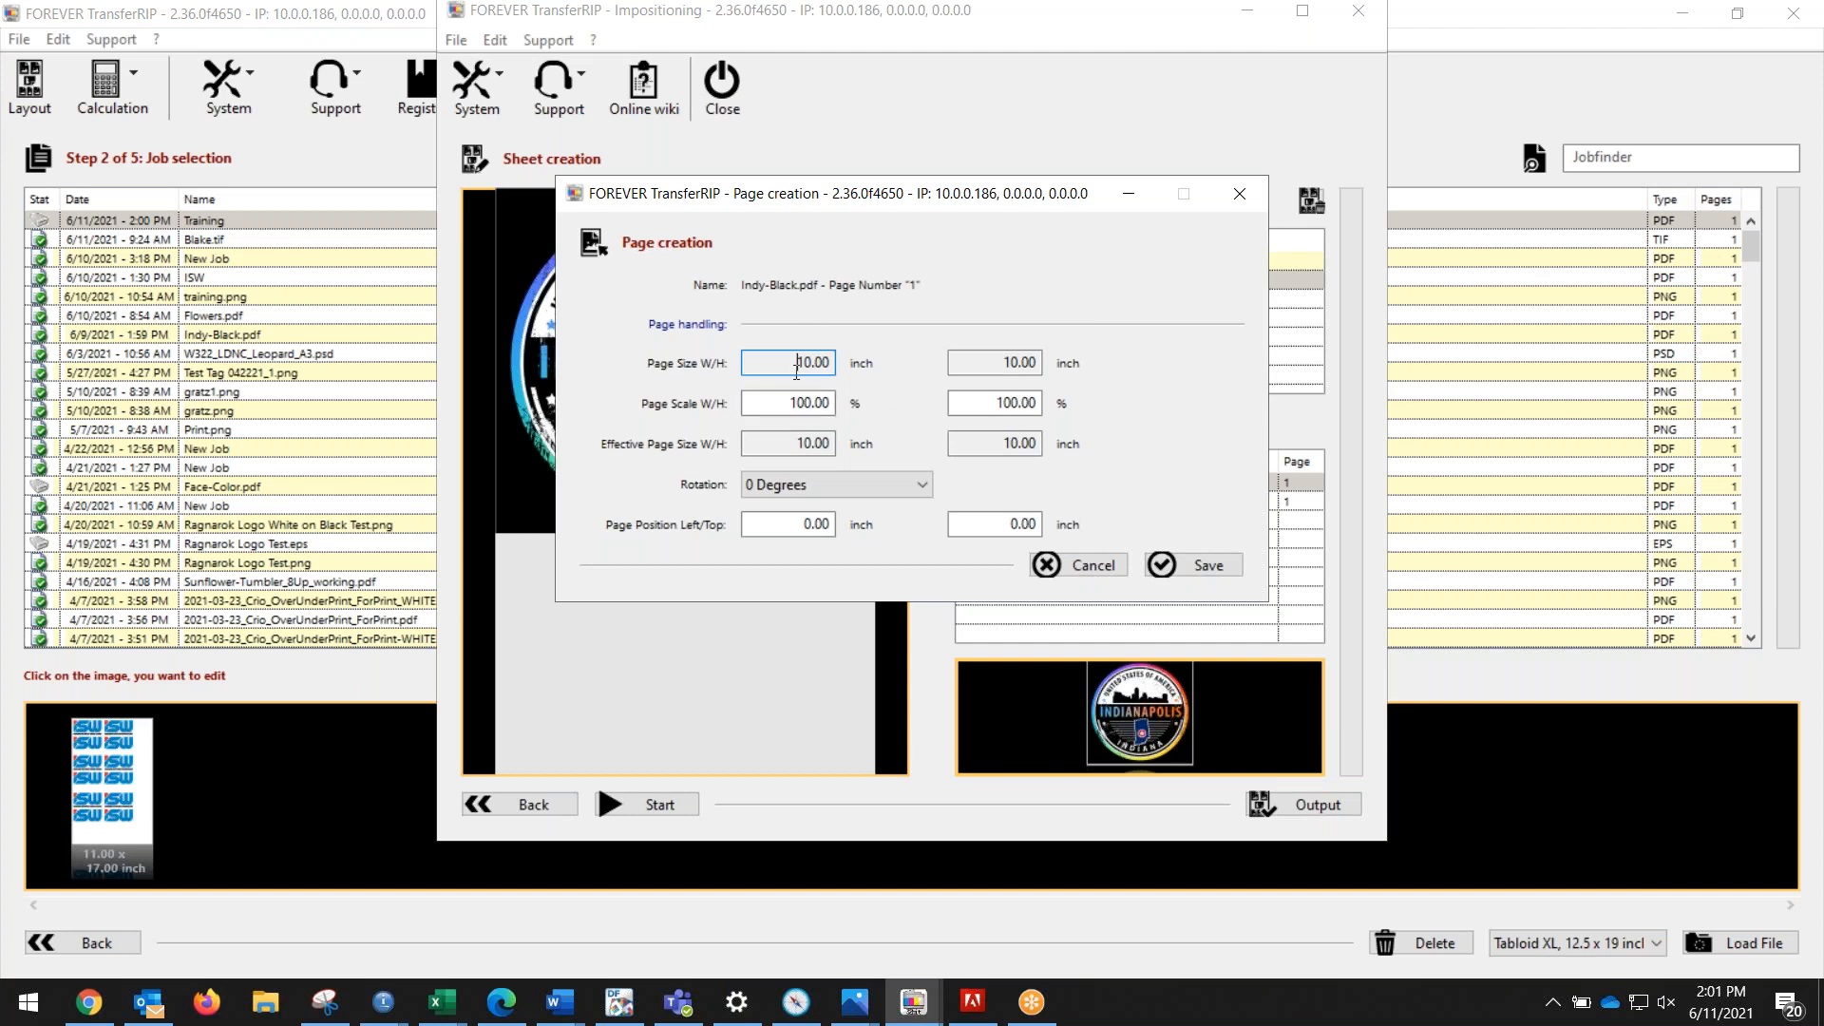
pyautogui.click(772, 395)
pyautogui.write('5')
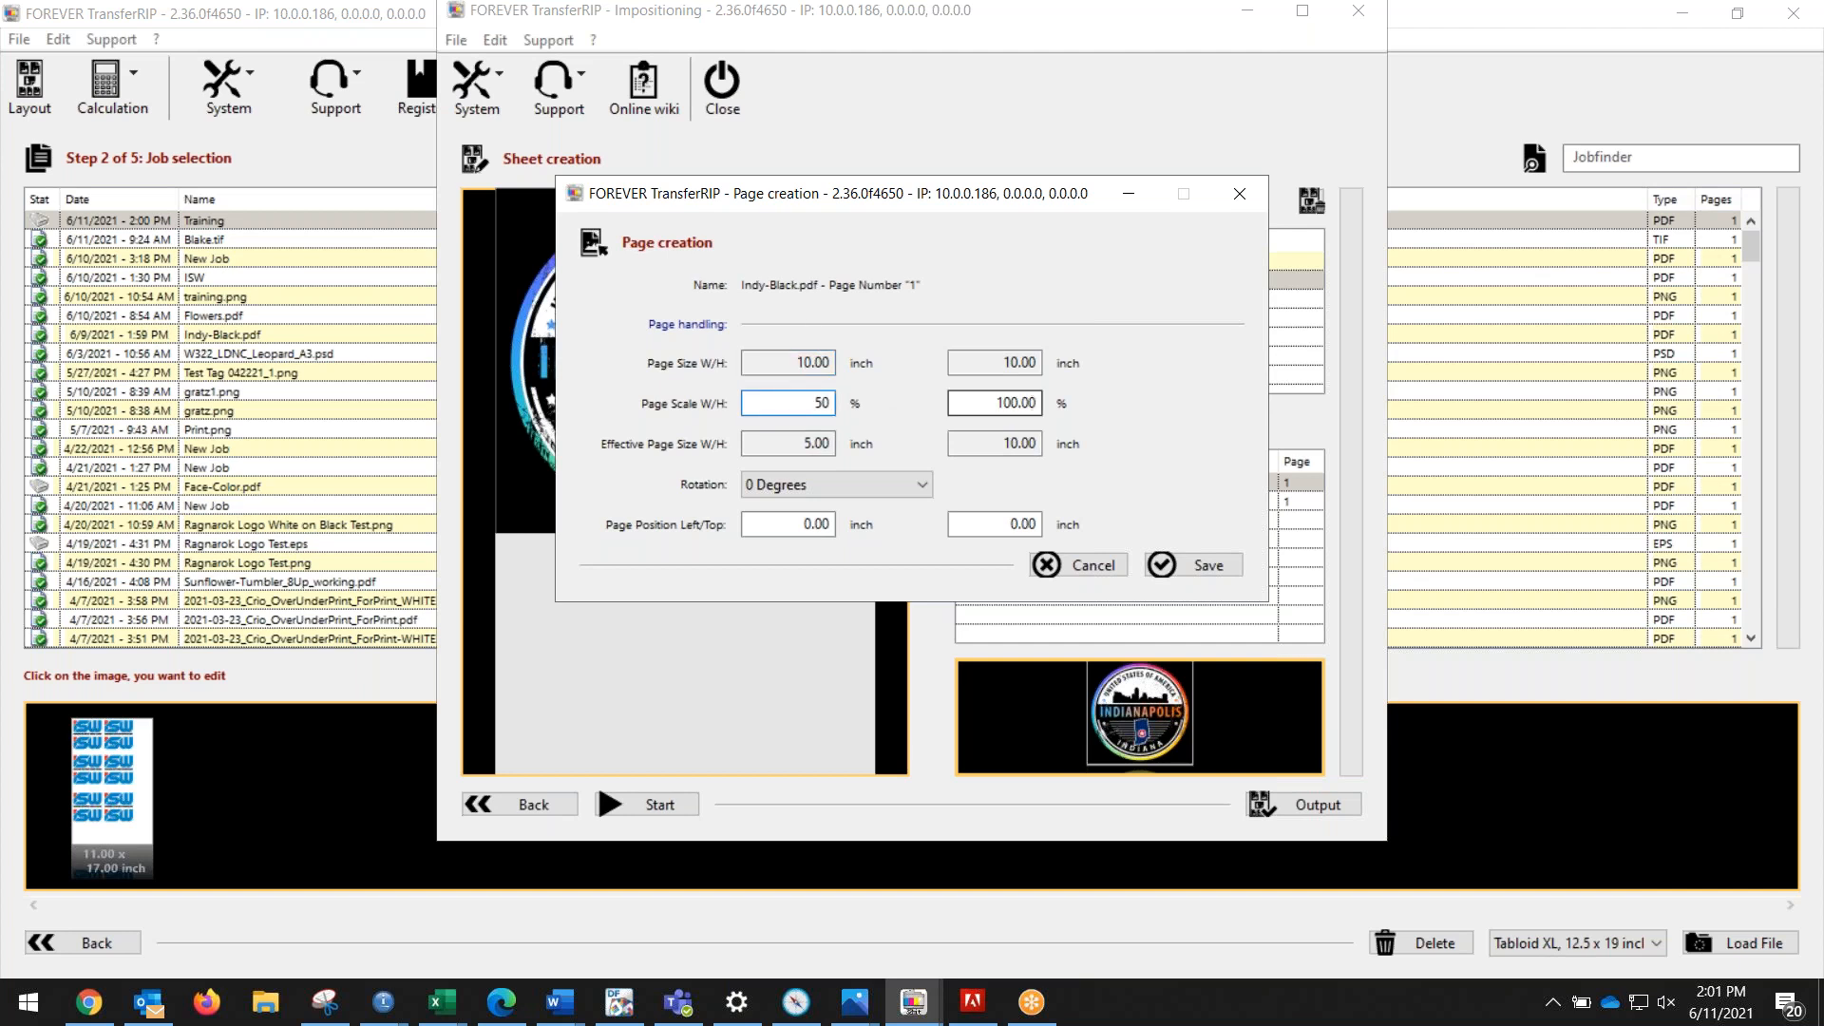
pyautogui.write('0')
pyautogui.press('Tab')
pyautogui.write('50')
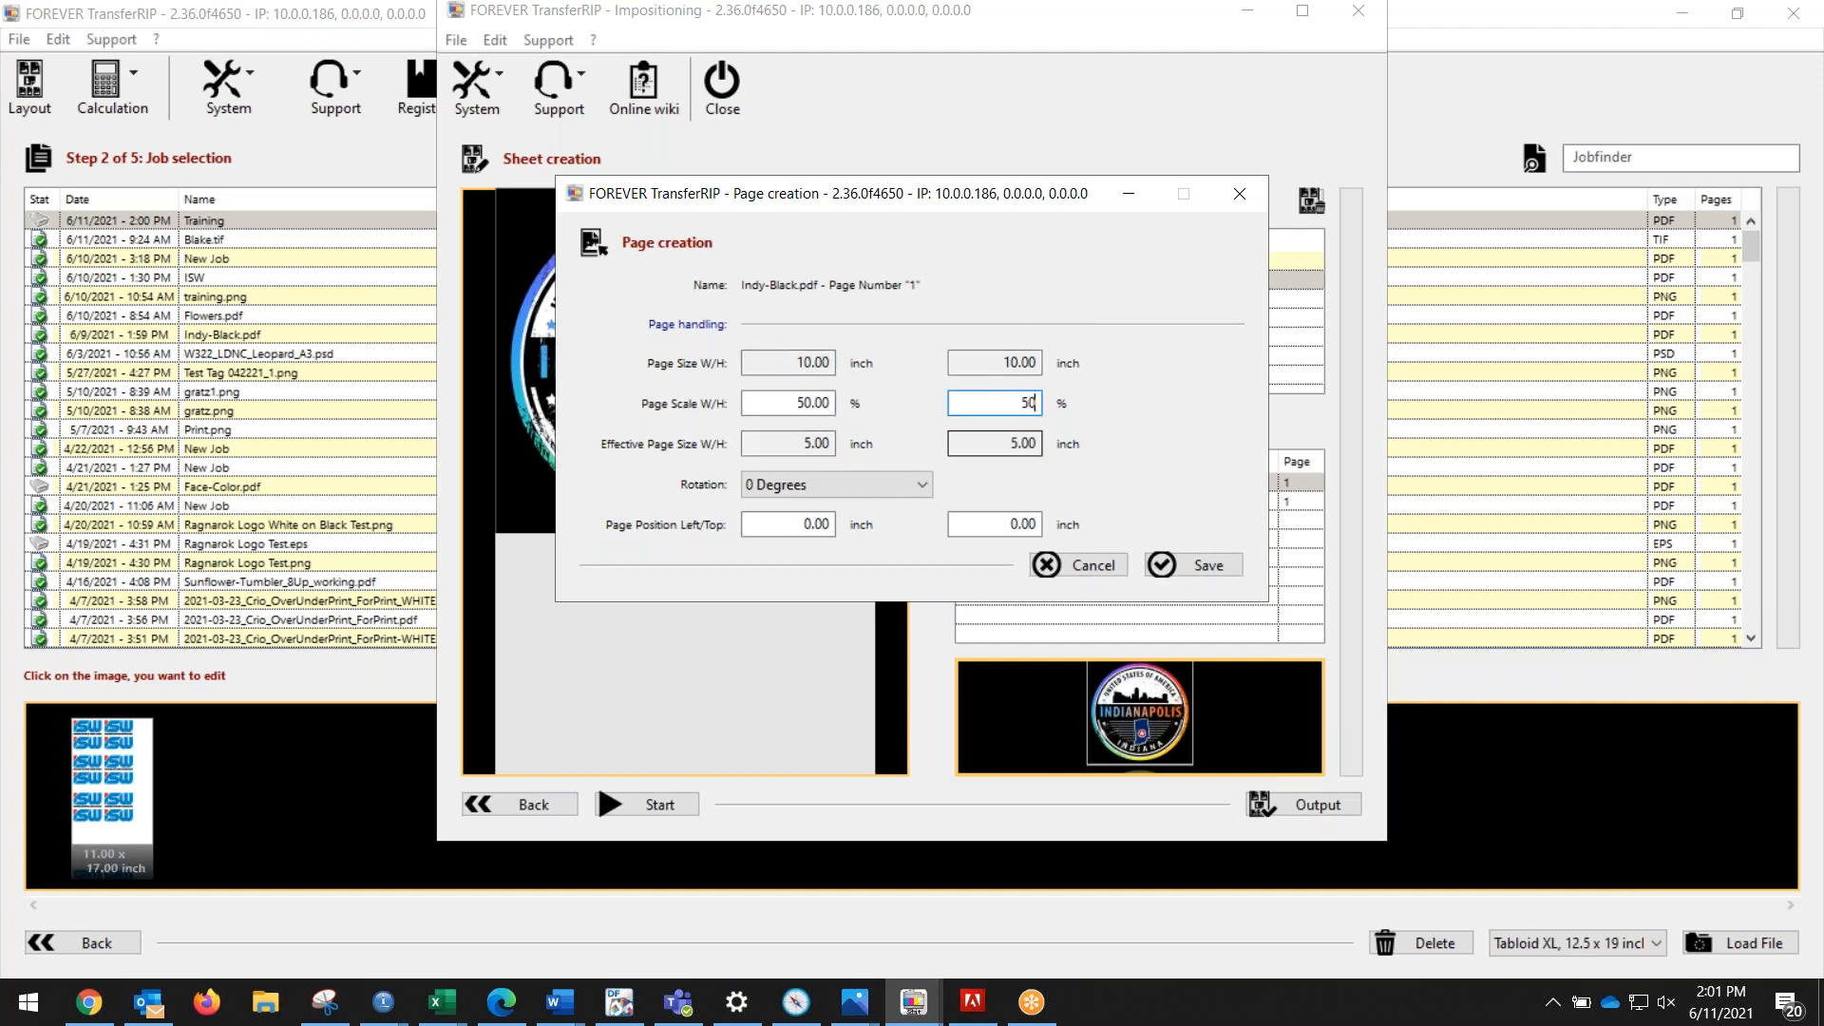
pyautogui.click(1190, 567)
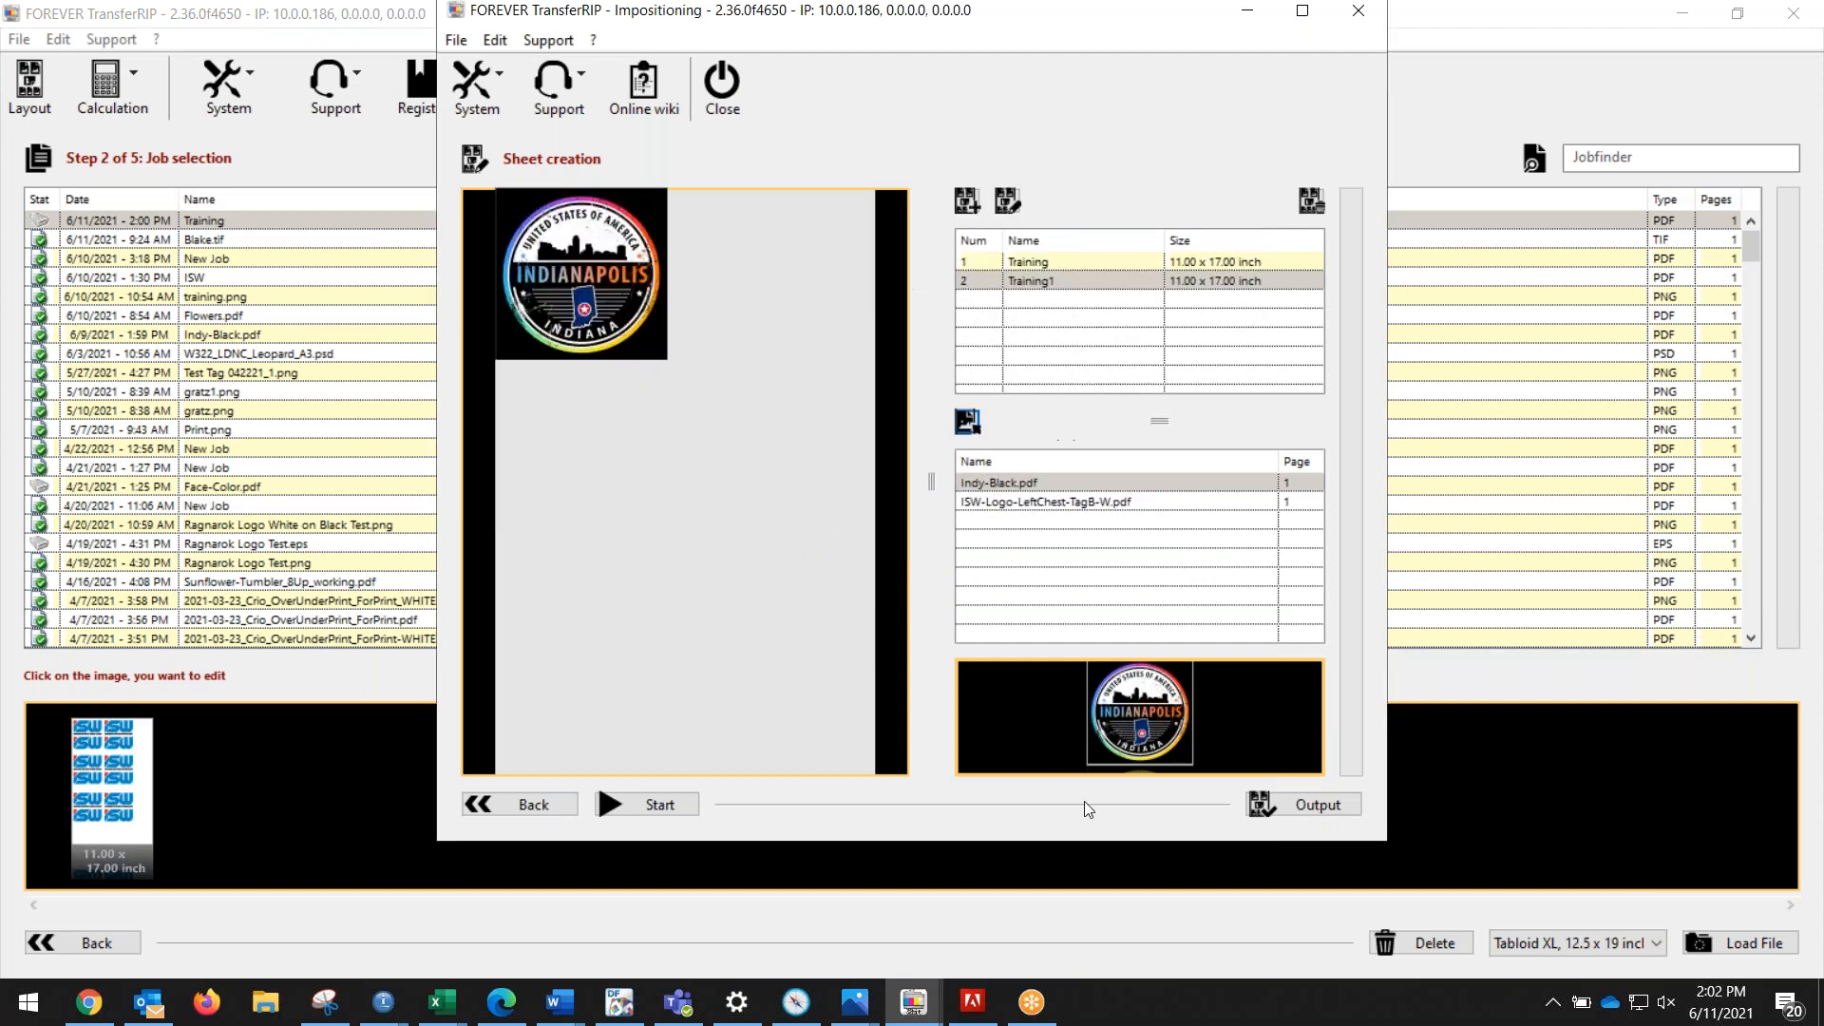
# Step: Edit the placed Indy-Black page and set its width and height scale to 120%
pyautogui.rightClick(586, 285)
pyautogui.click(681, 289)
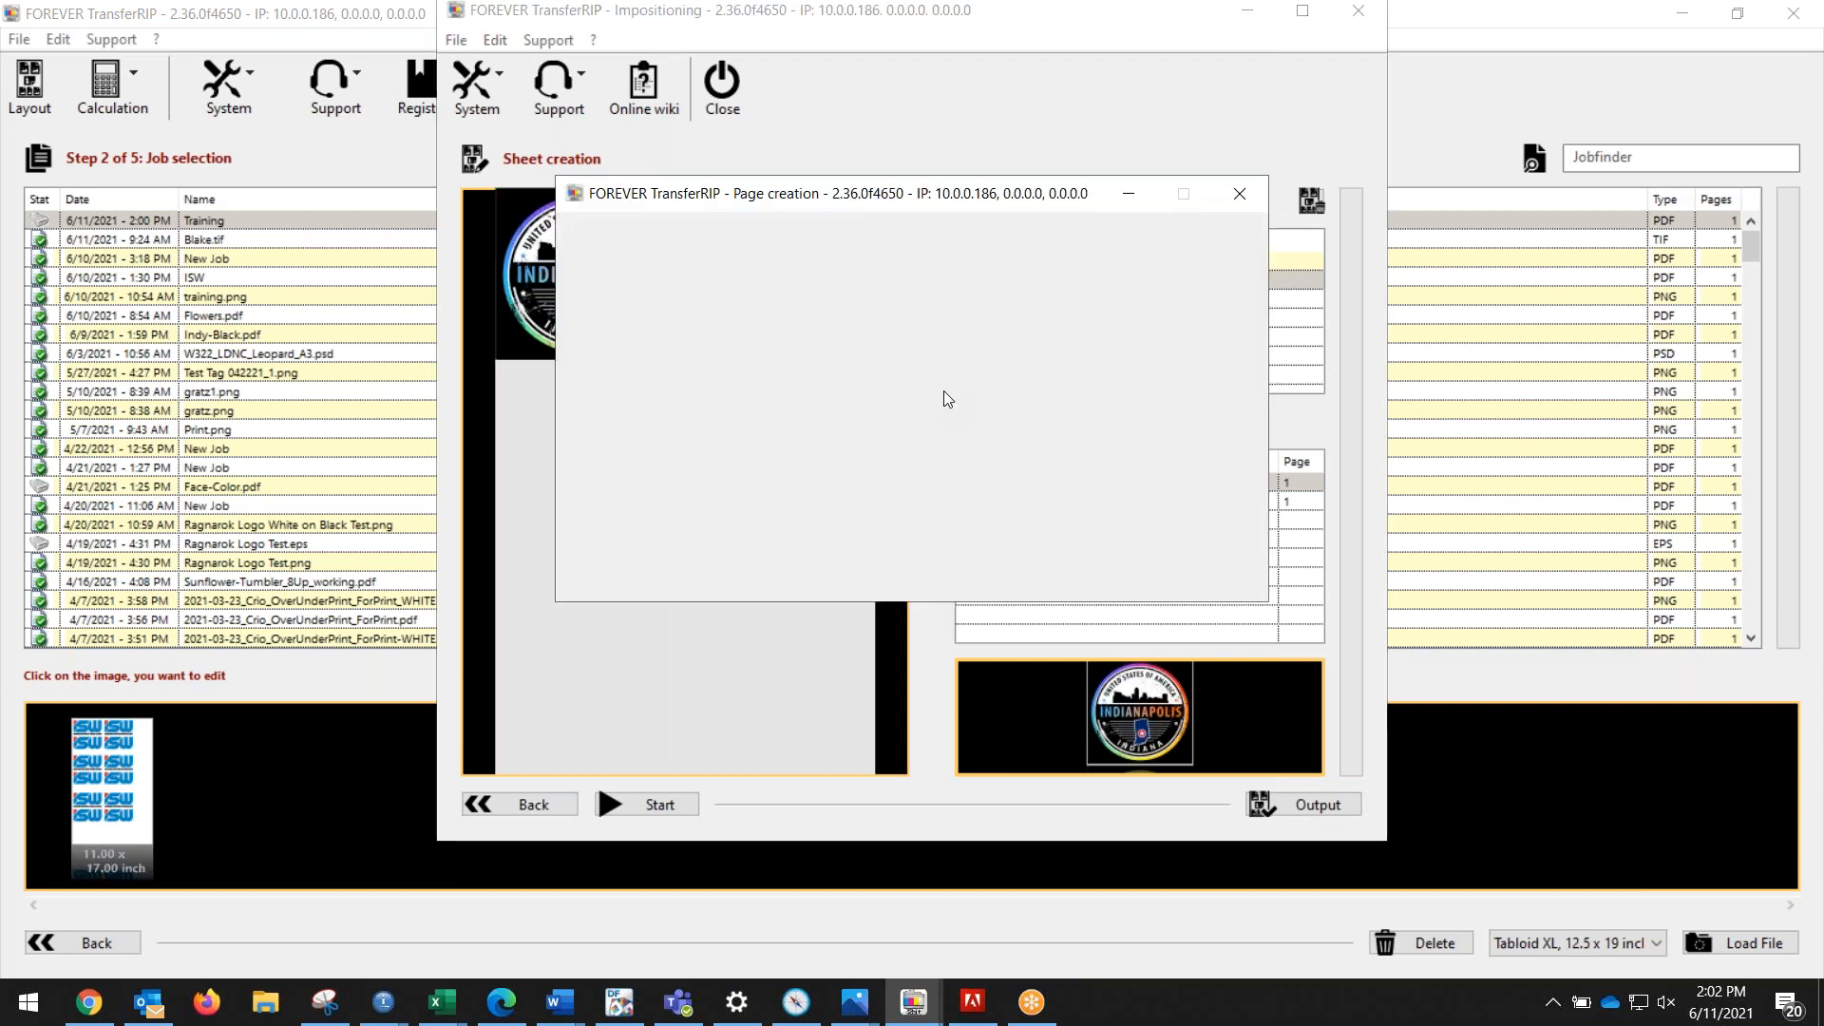
pyautogui.doubleClick(778, 396)
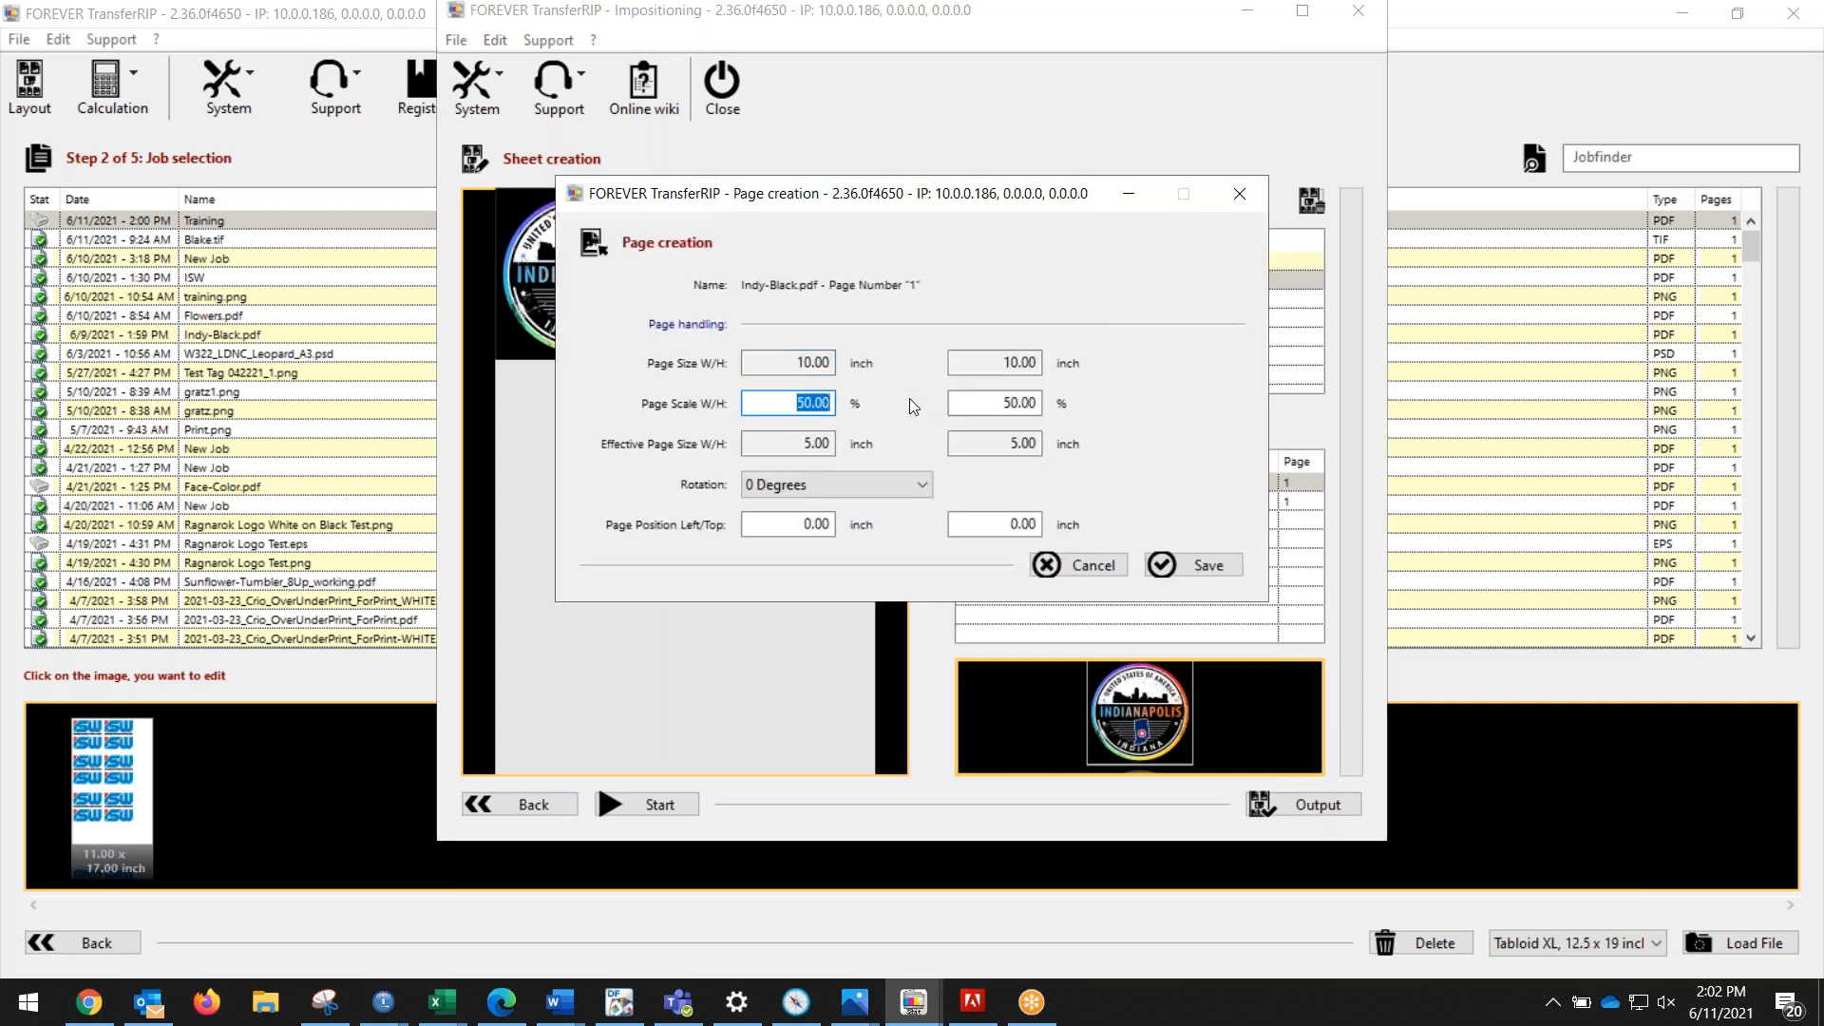
pyautogui.write('120')
pyautogui.press('Tab')
pyautogui.write('120')
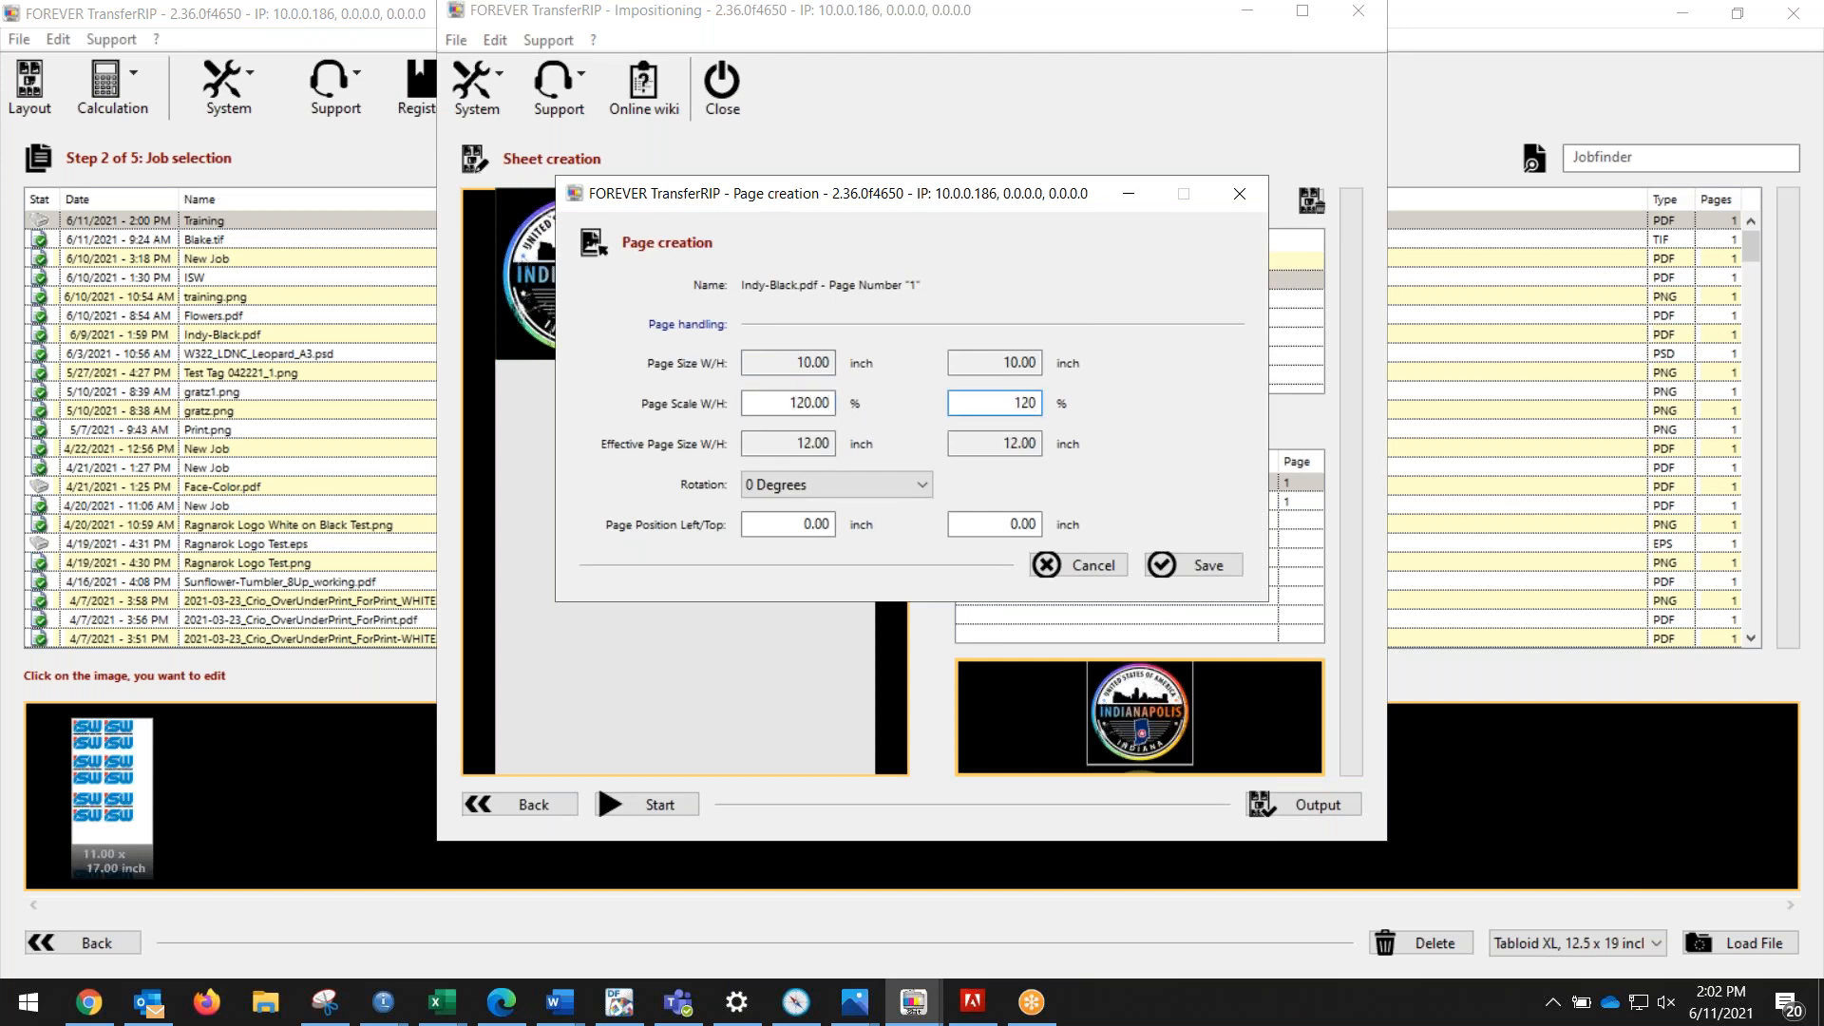
pyautogui.click(1167, 565)
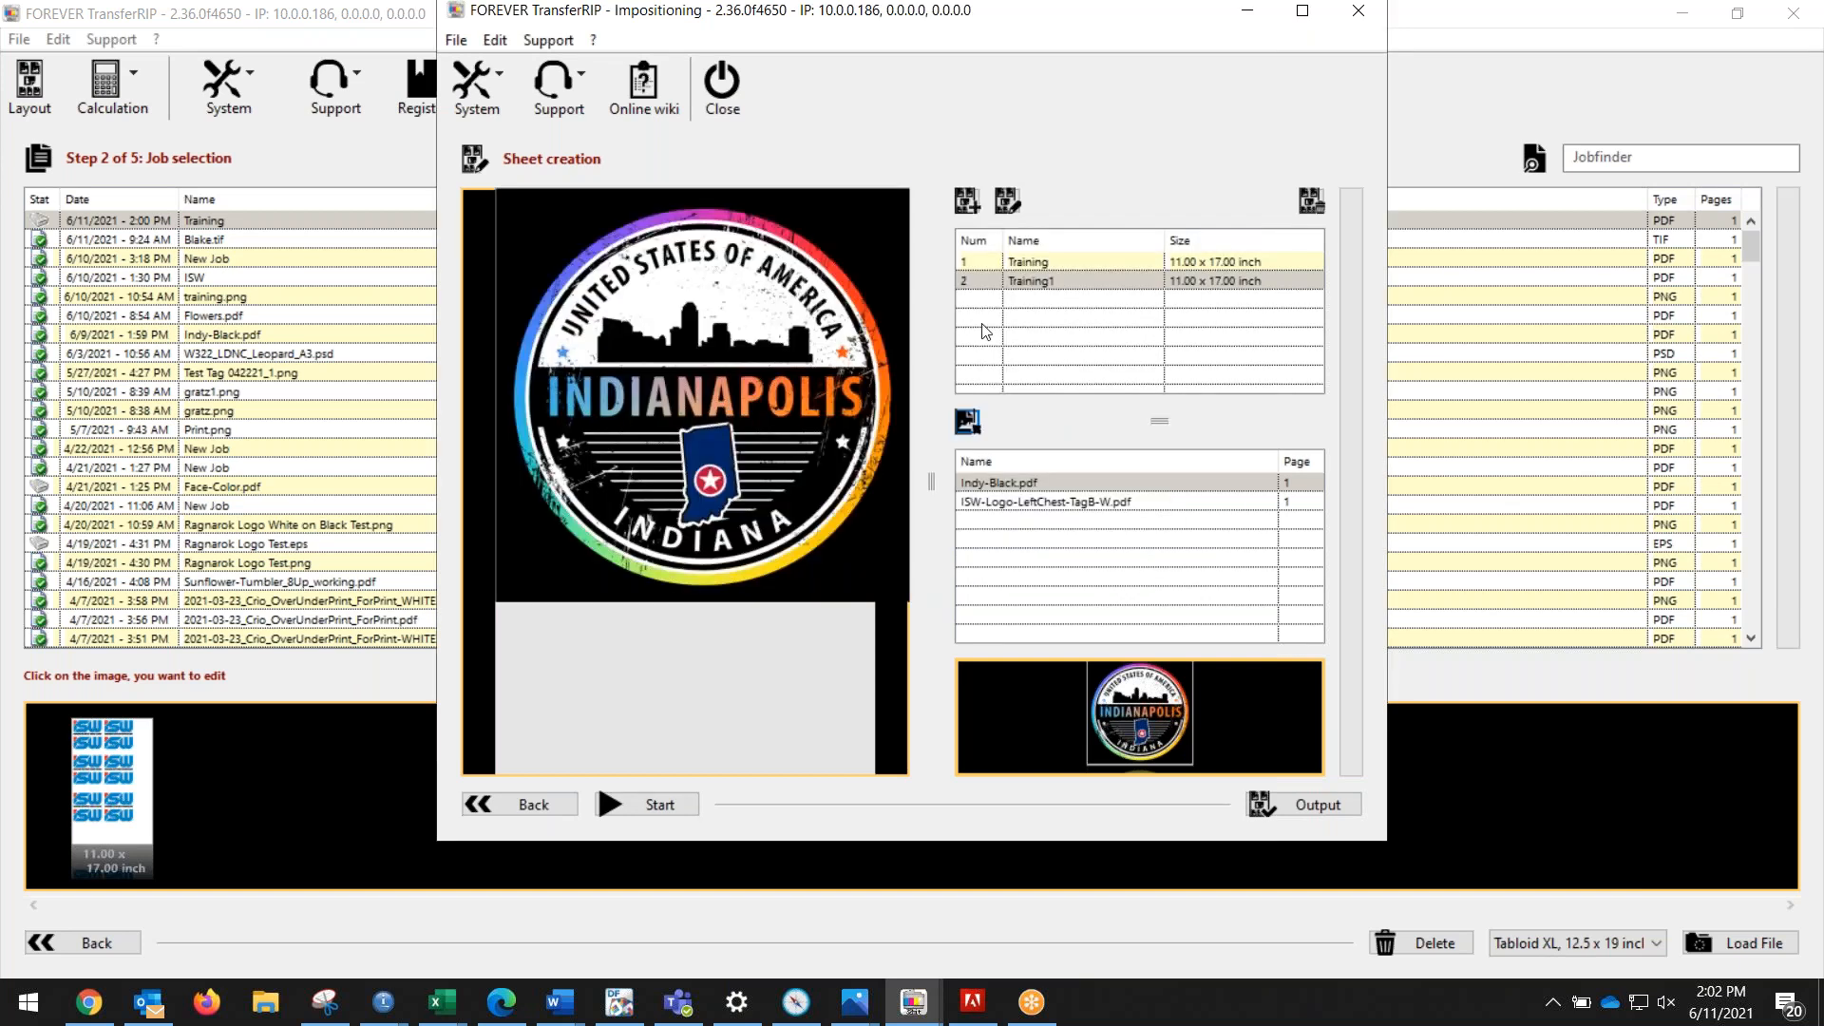
# Step: Scale the Indy-Black page to 10% in width and height and rotate it 90 degrees
pyautogui.rightClick(722, 416)
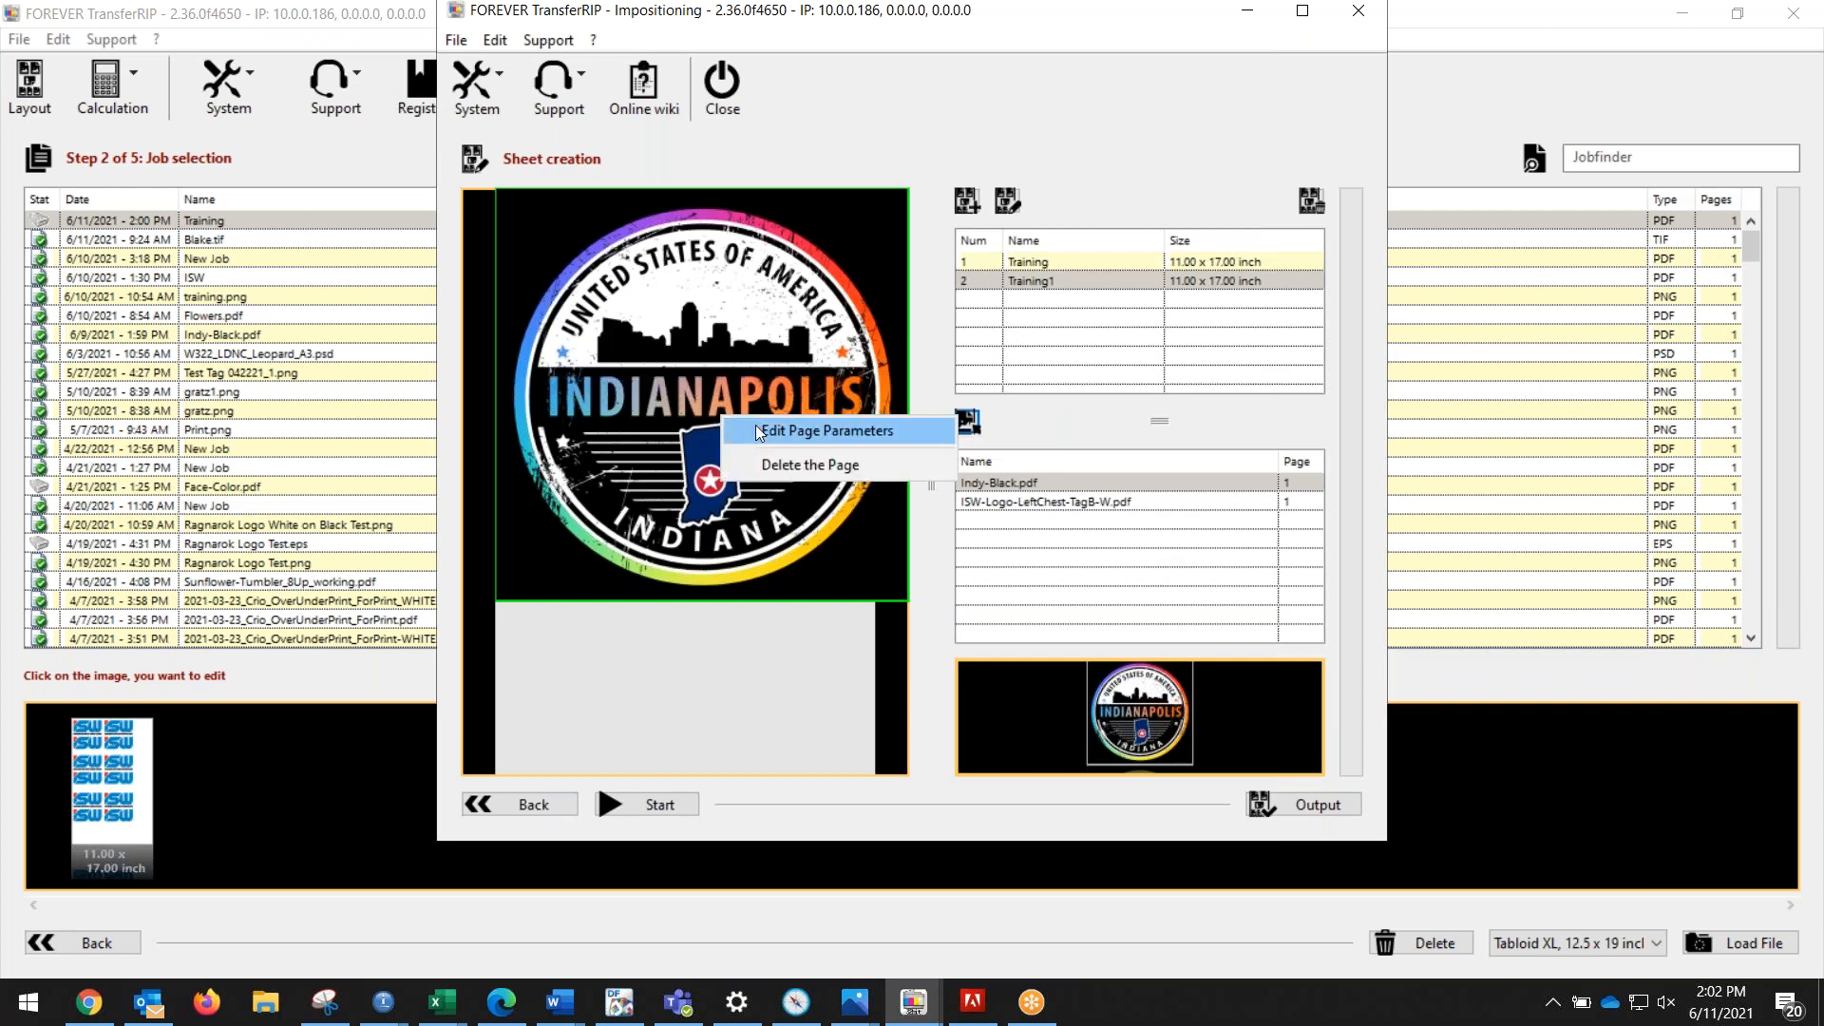
pyautogui.click(794, 433)
pyautogui.press('Tab')
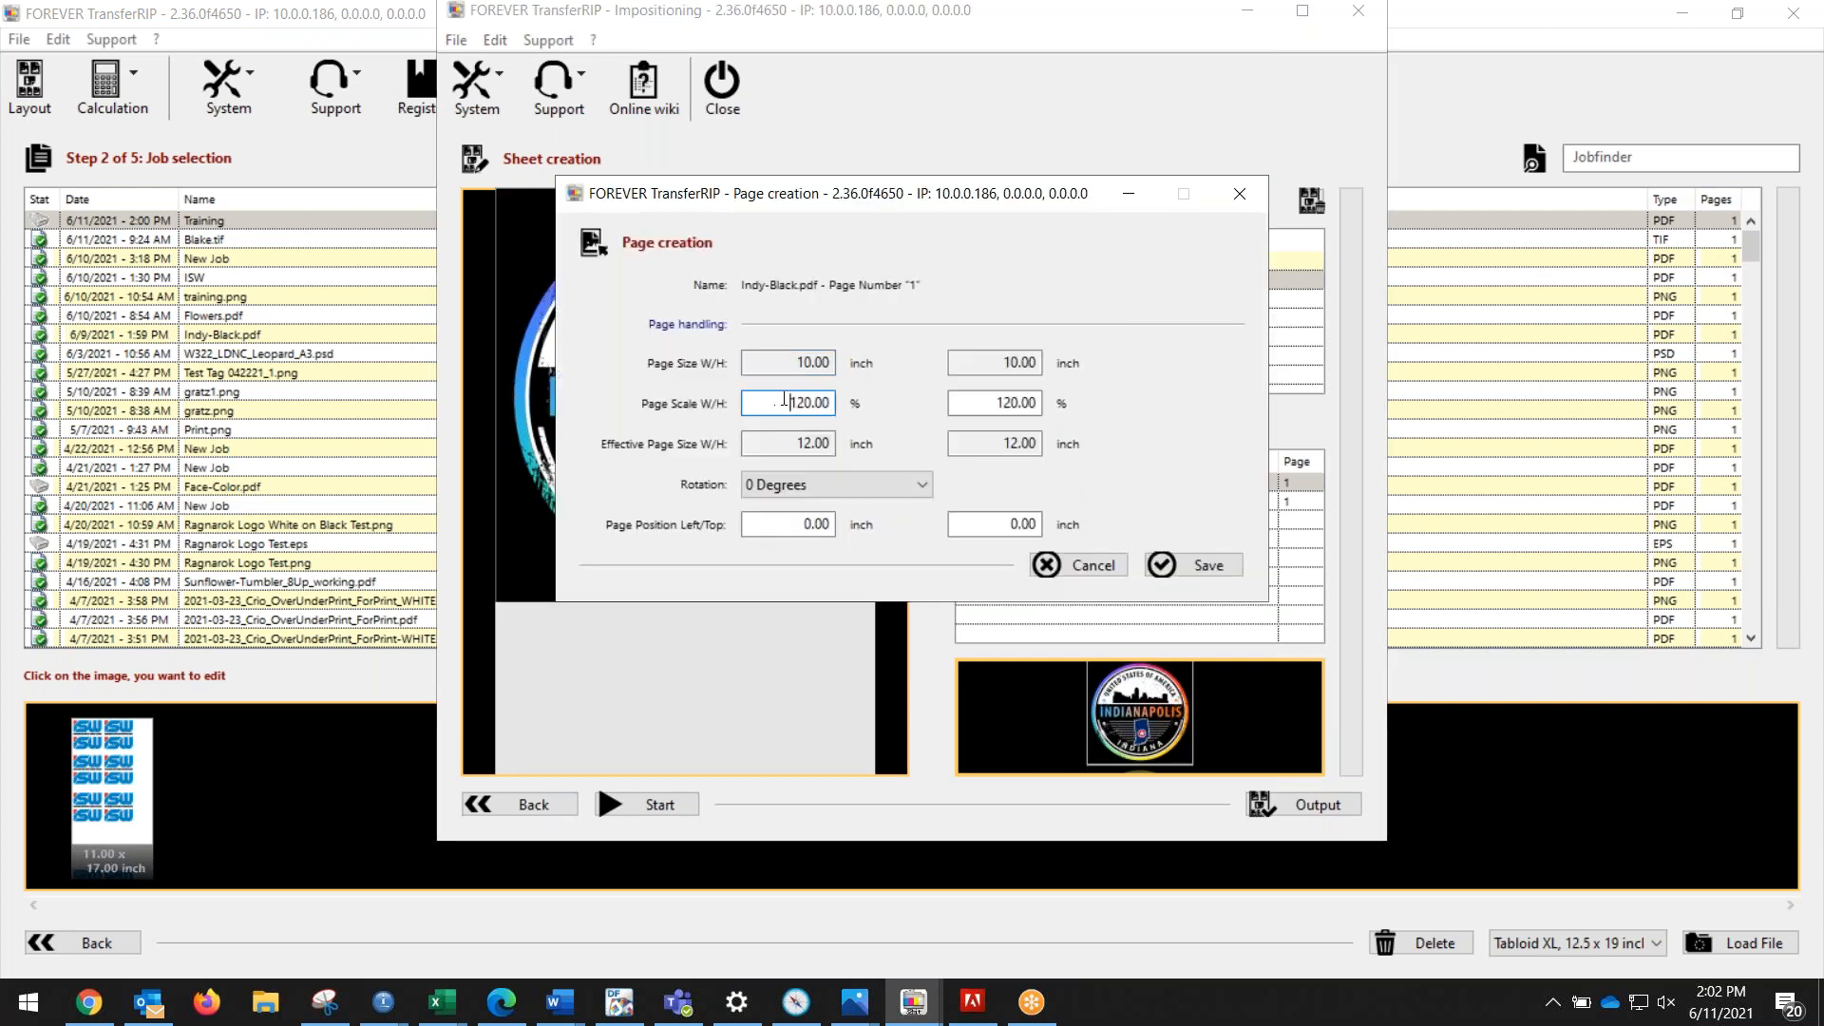
pyautogui.write('10')
pyautogui.press('Tab')
pyautogui.write('10')
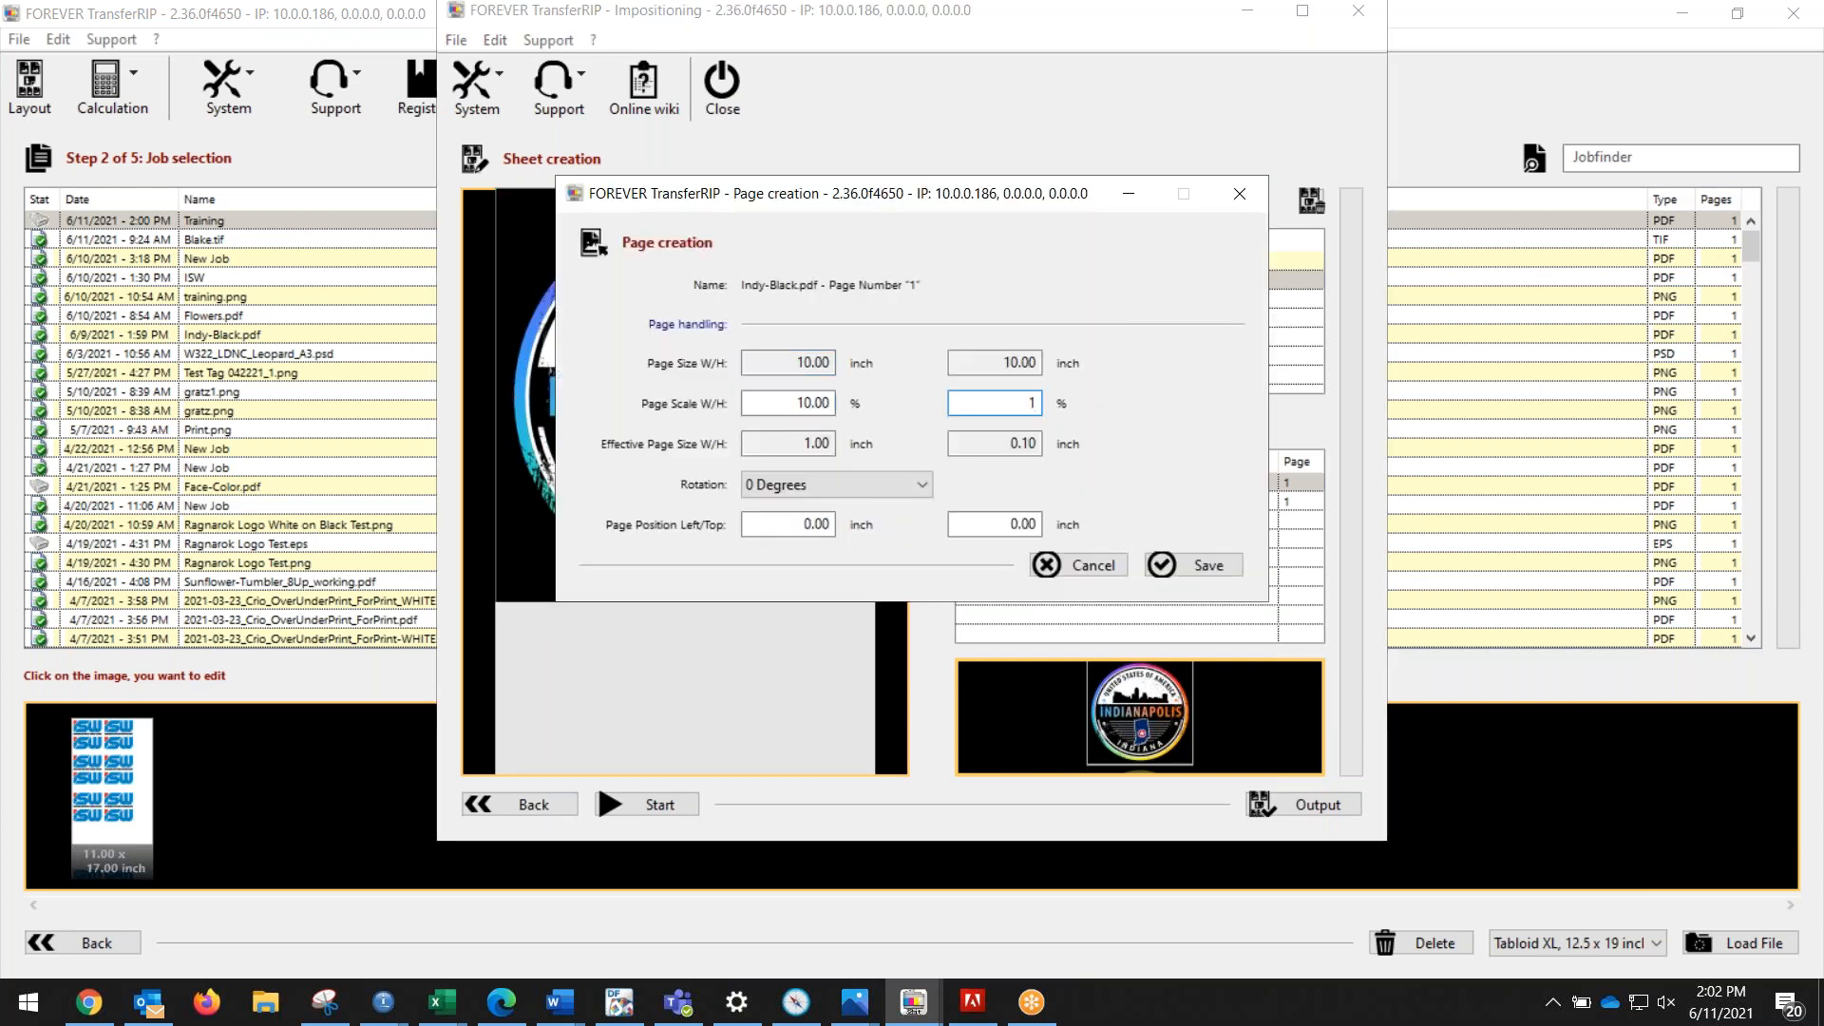
pyautogui.click(902, 485)
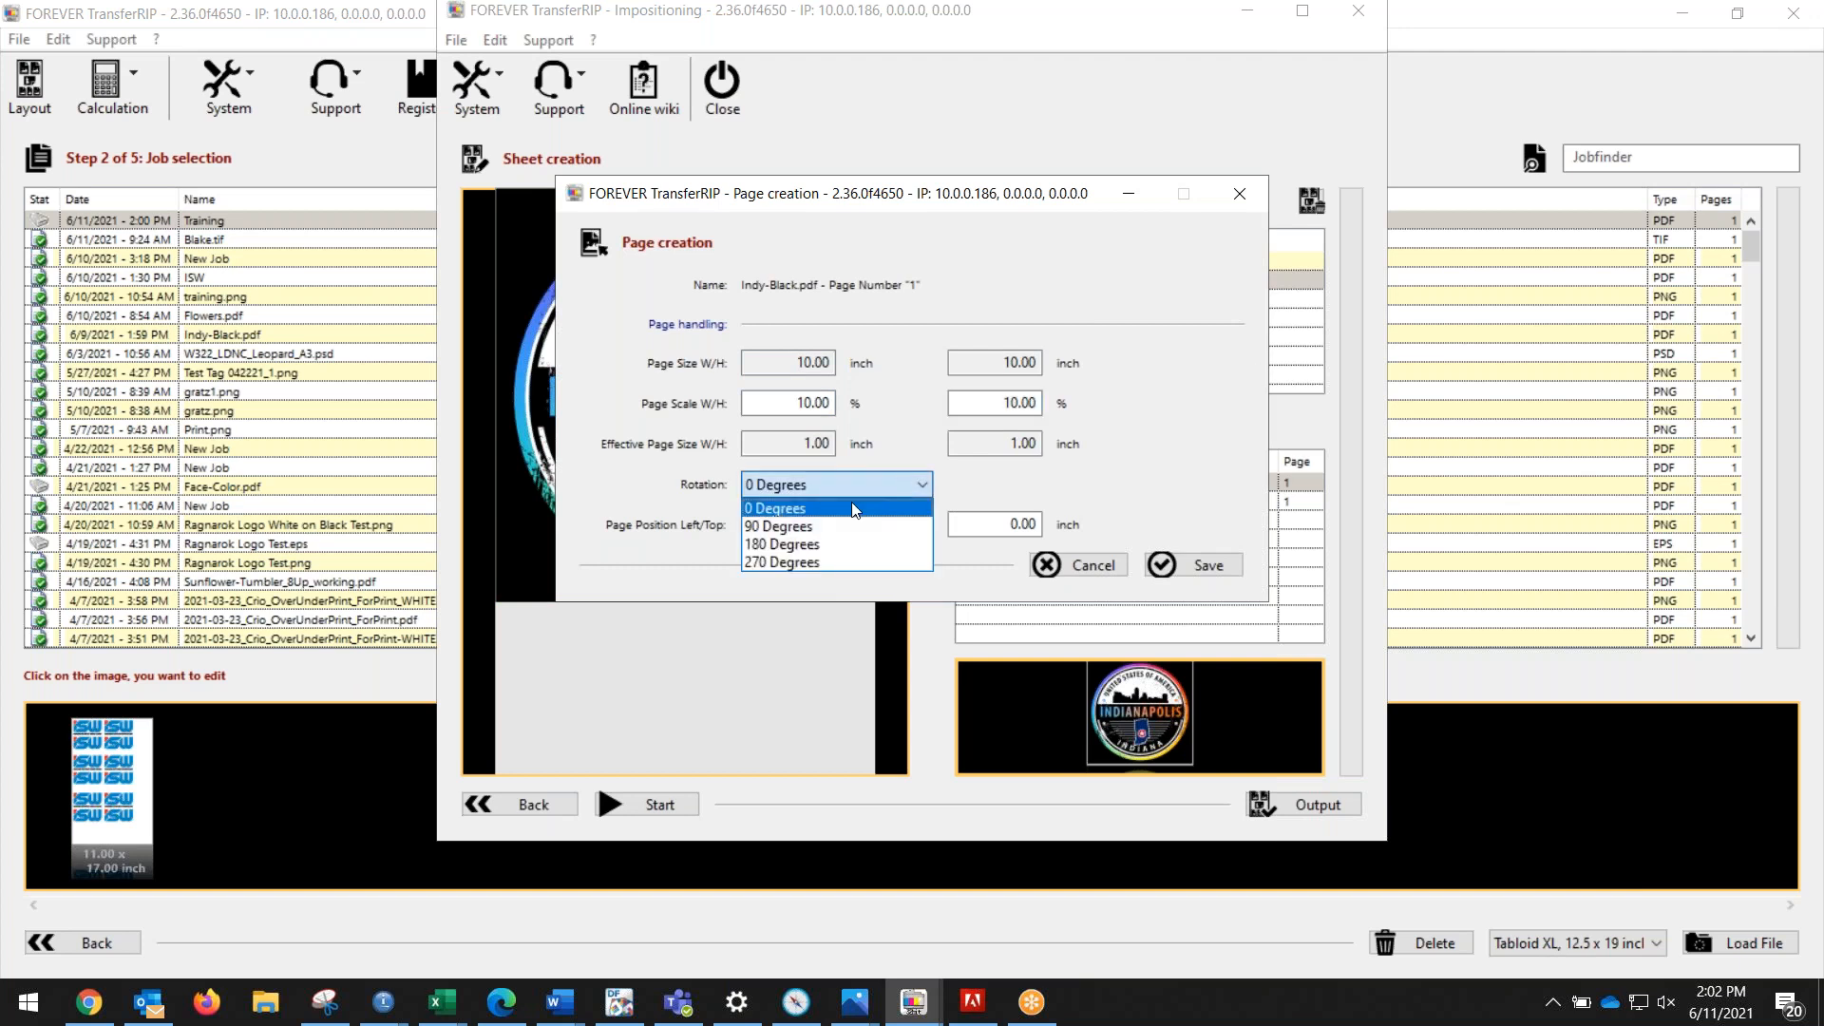
pyautogui.click(789, 523)
pyautogui.click(1178, 562)
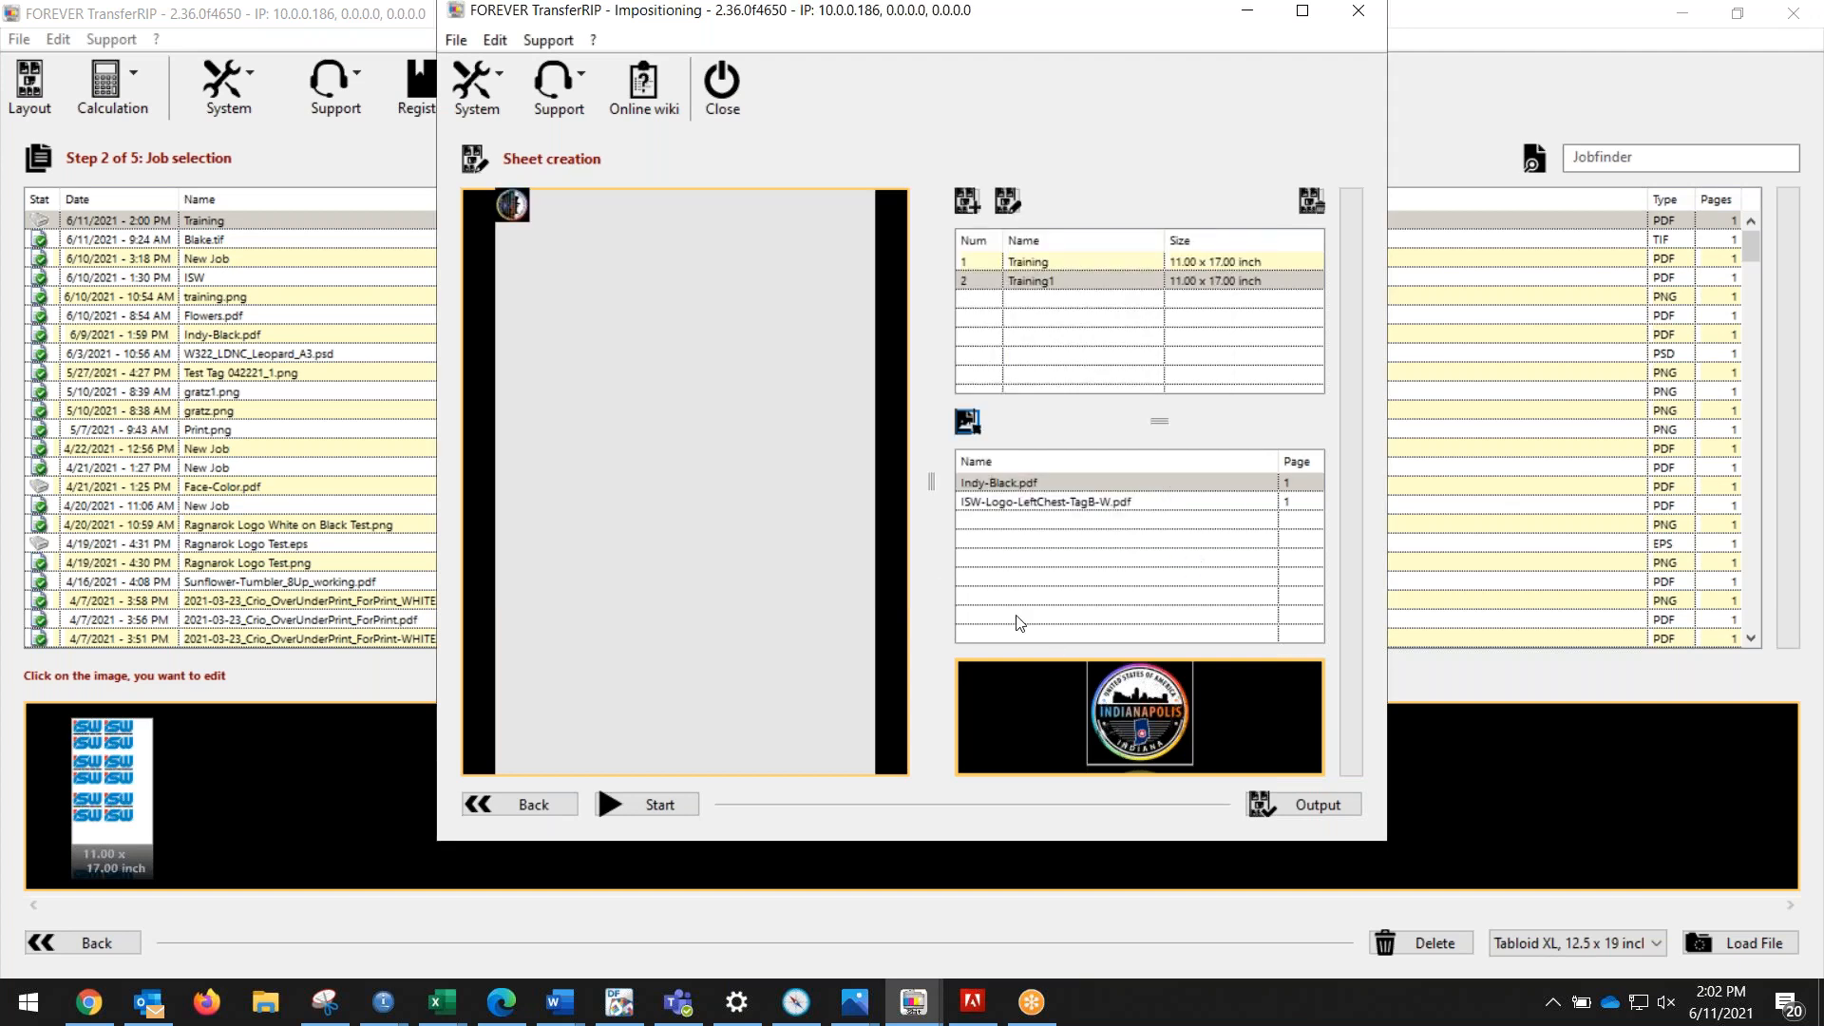
# Step: Set the rotated Indy-Black page's width and height scale back to 100%
pyautogui.rightClick(518, 209)
pyautogui.click(578, 230)
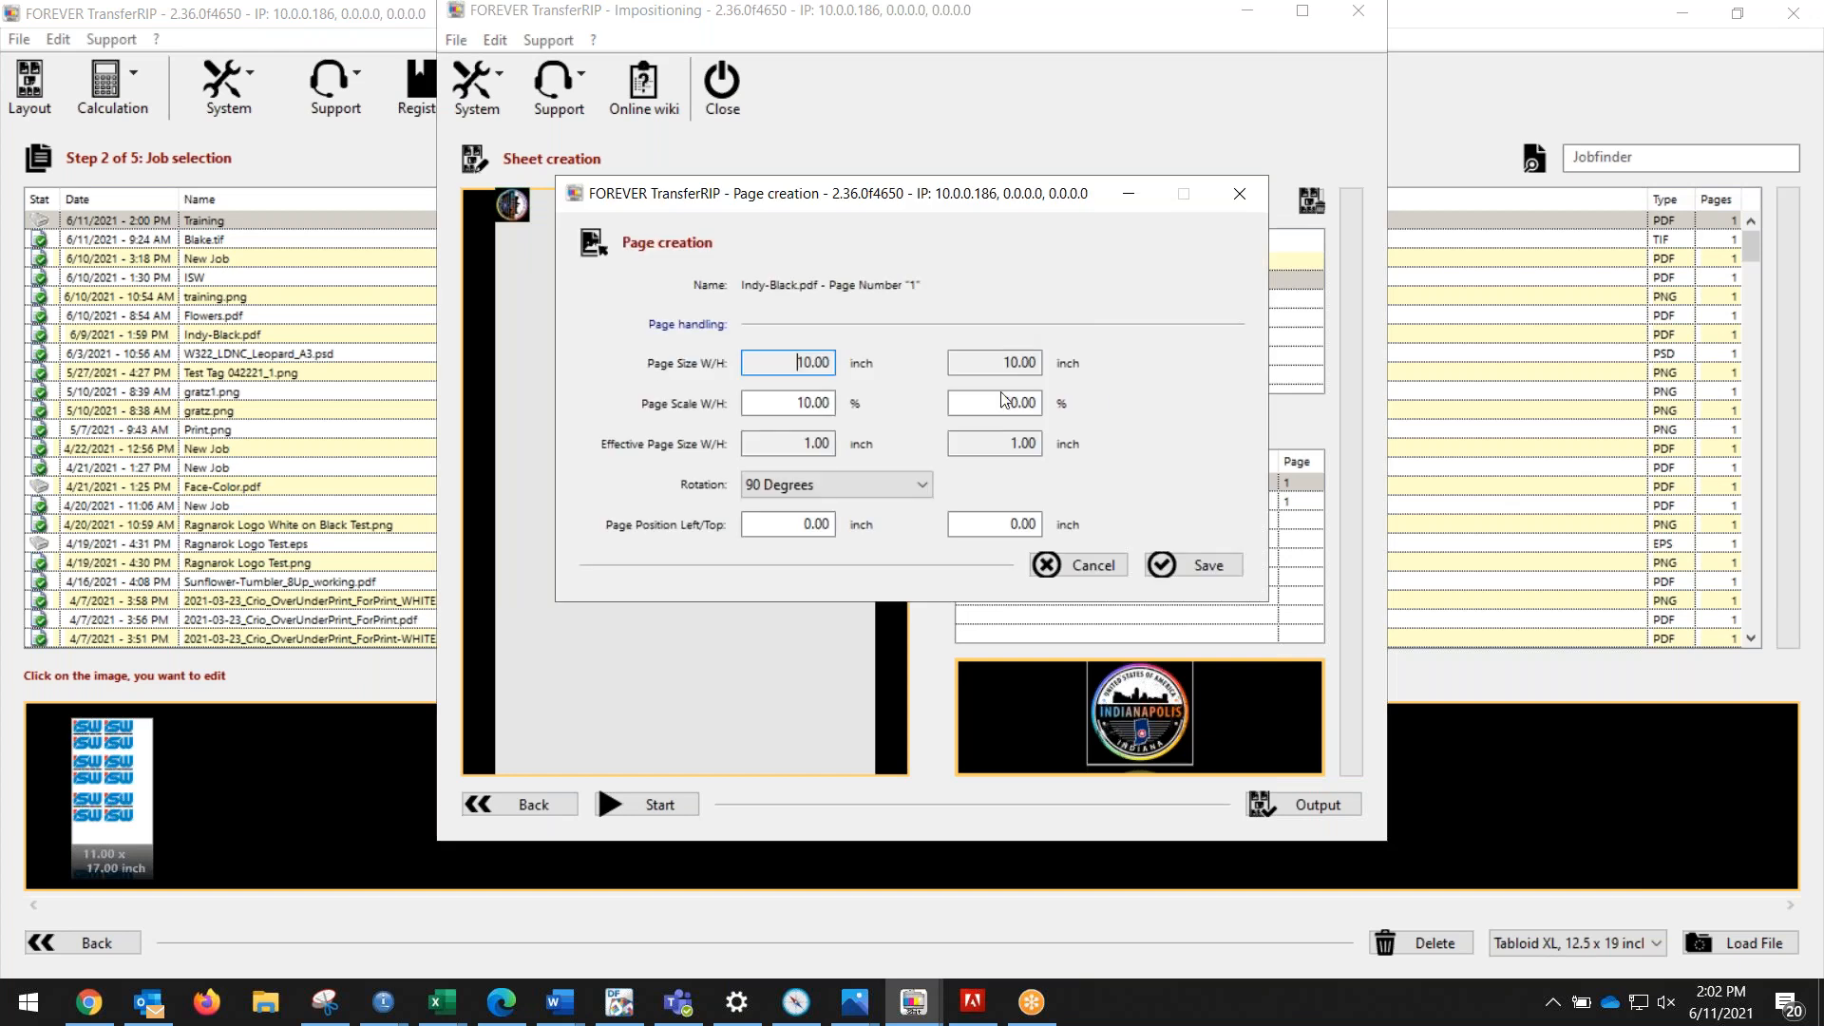
pyautogui.click(788, 397)
pyautogui.doubleClick(788, 397)
pyautogui.write('100')
pyautogui.doubleClick(1034, 402)
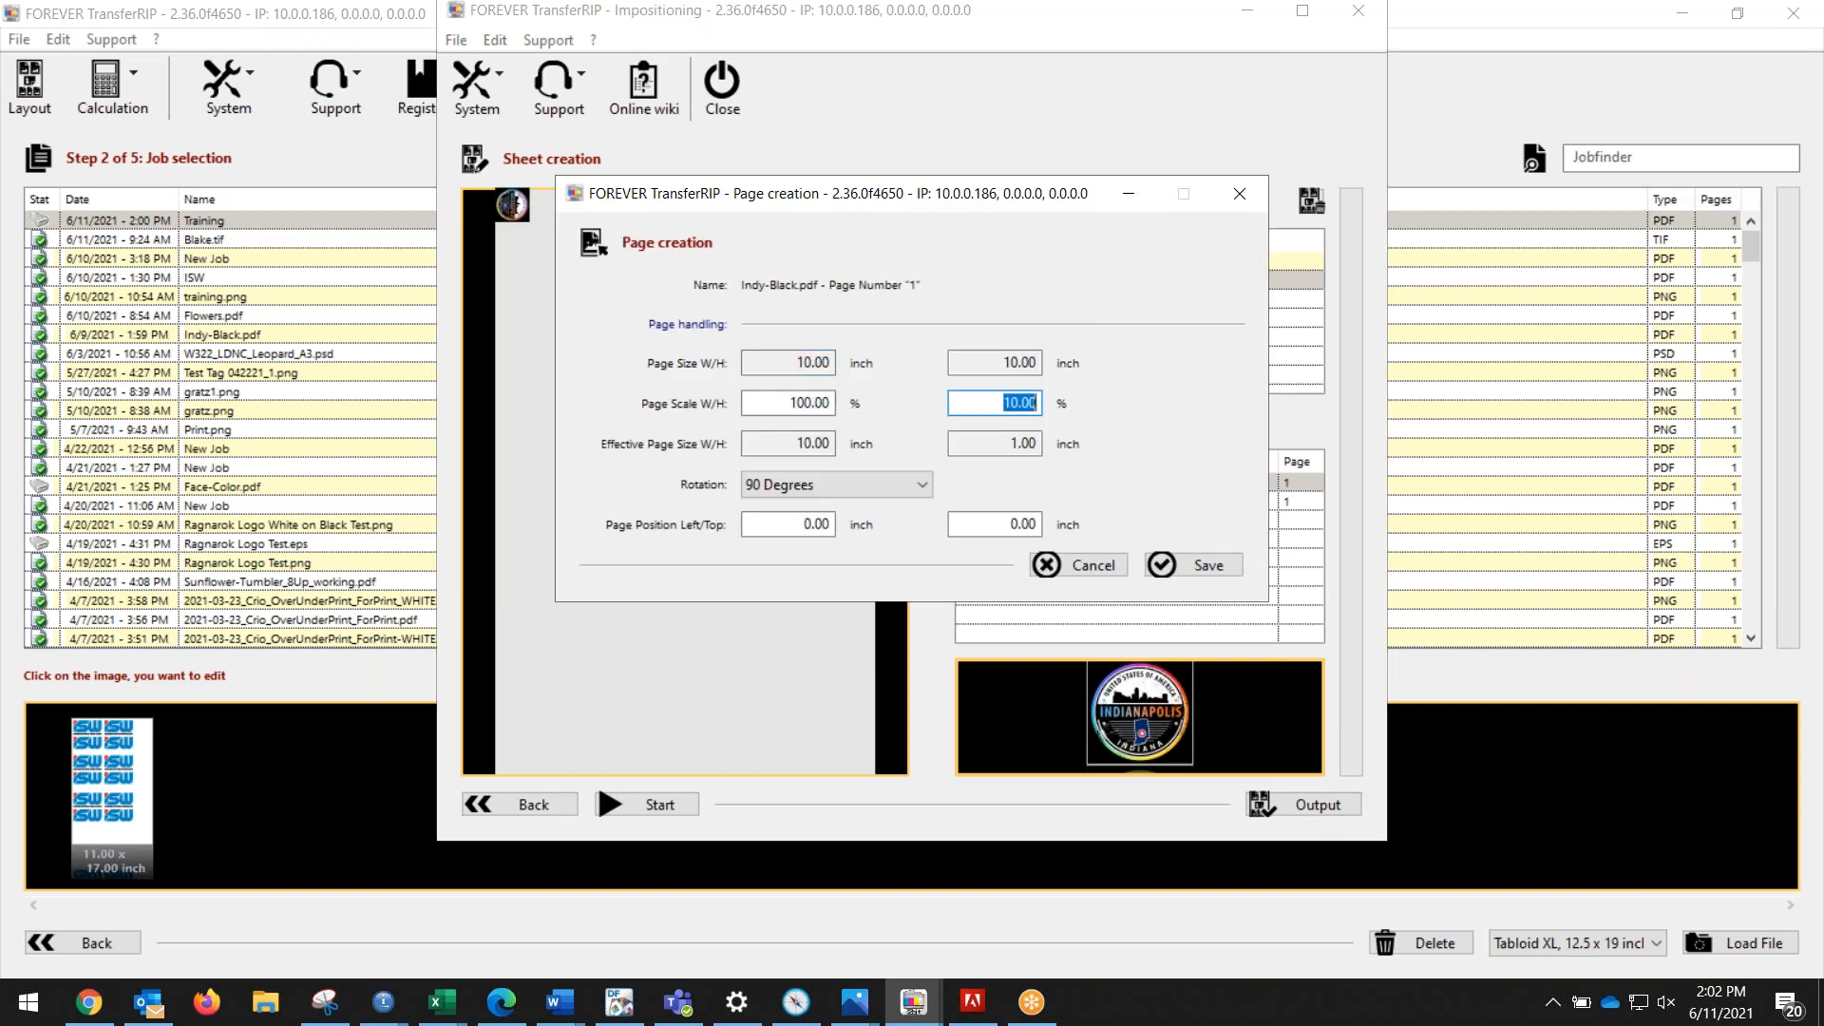
pyautogui.write('100')
pyautogui.click(1196, 564)
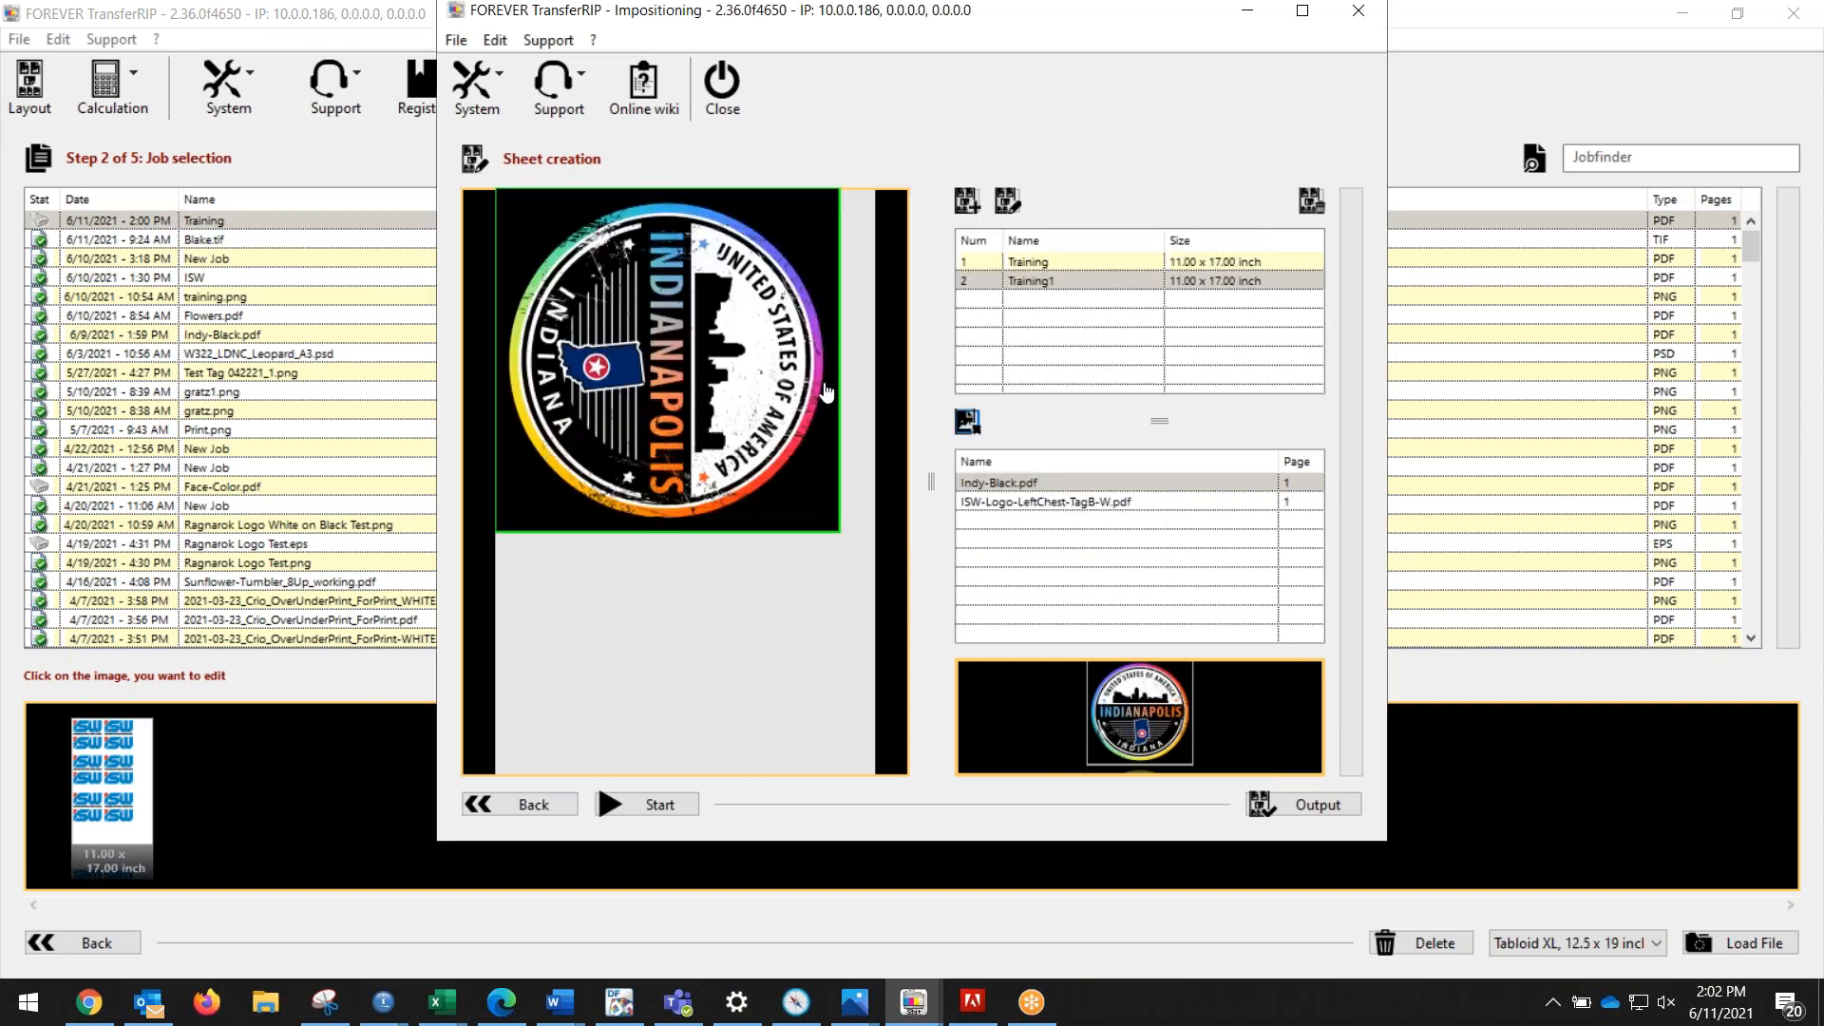
# Step: Enlarge the rotated Indy-Black page to a scale of 110% in both width and height
pyautogui.rightClick(704, 340)
pyautogui.click(784, 357)
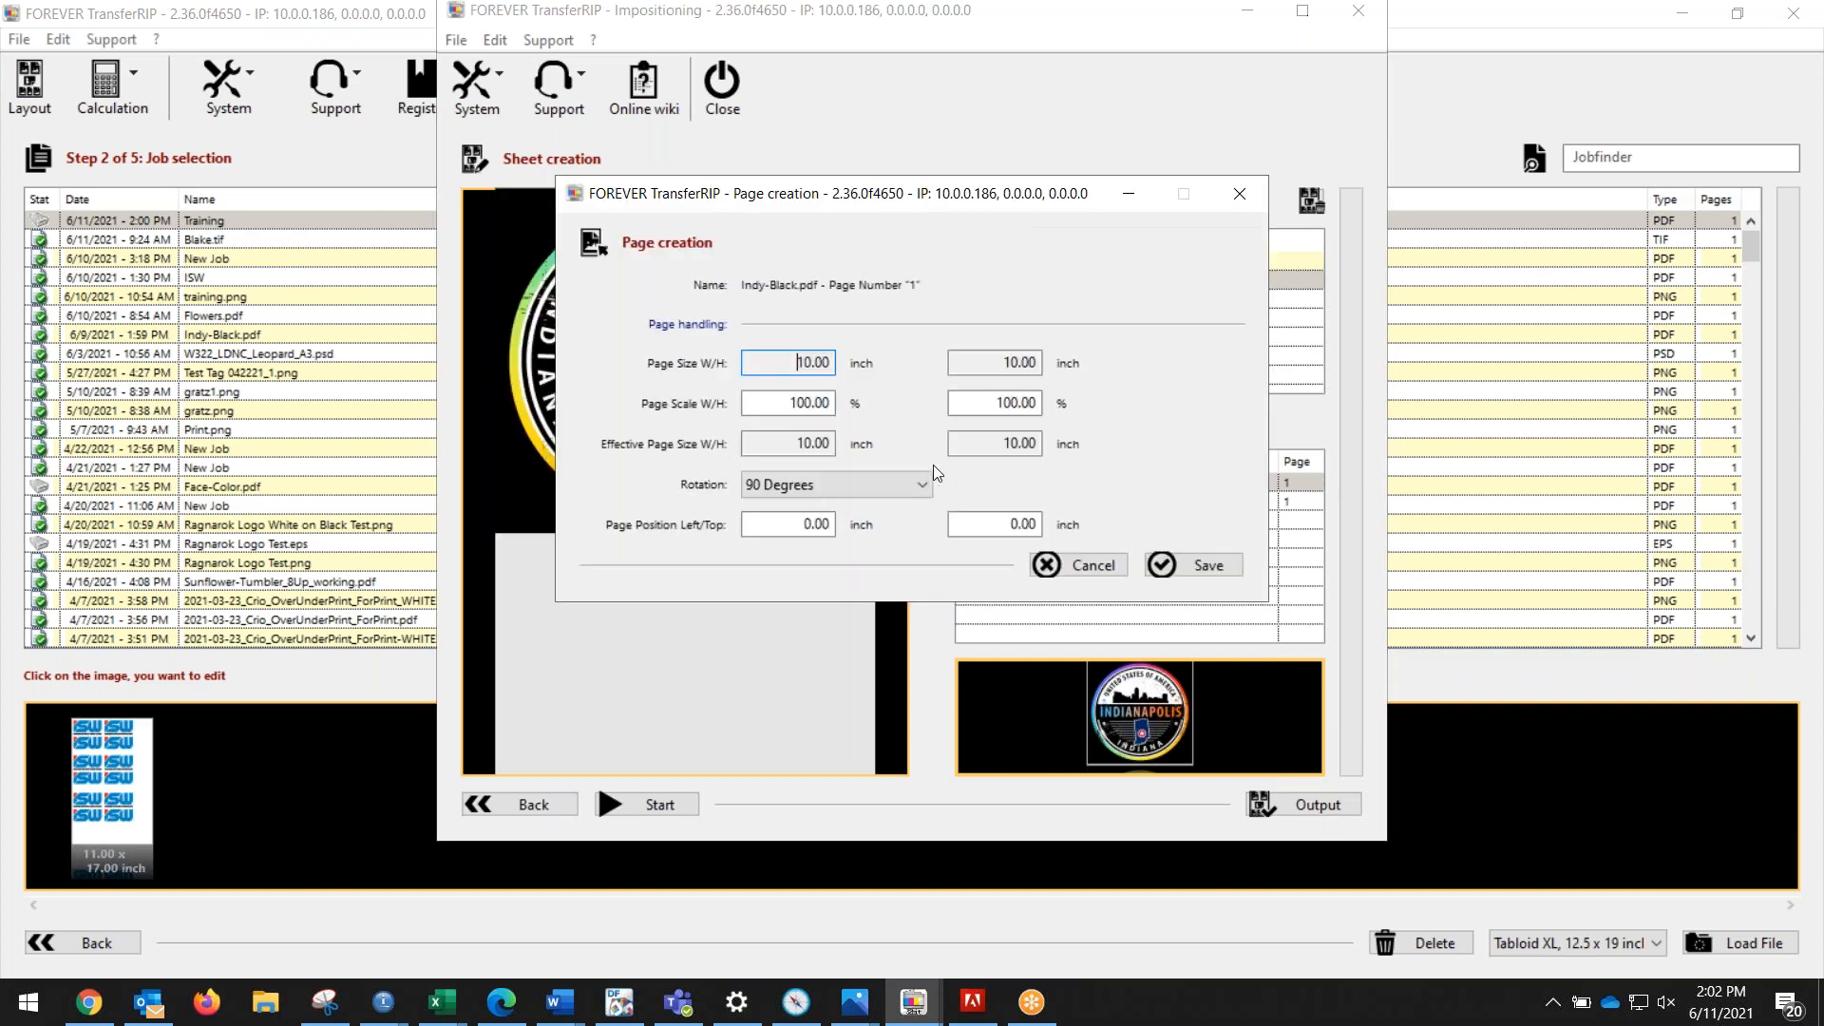
pyautogui.click(785, 359)
pyautogui.click(783, 400)
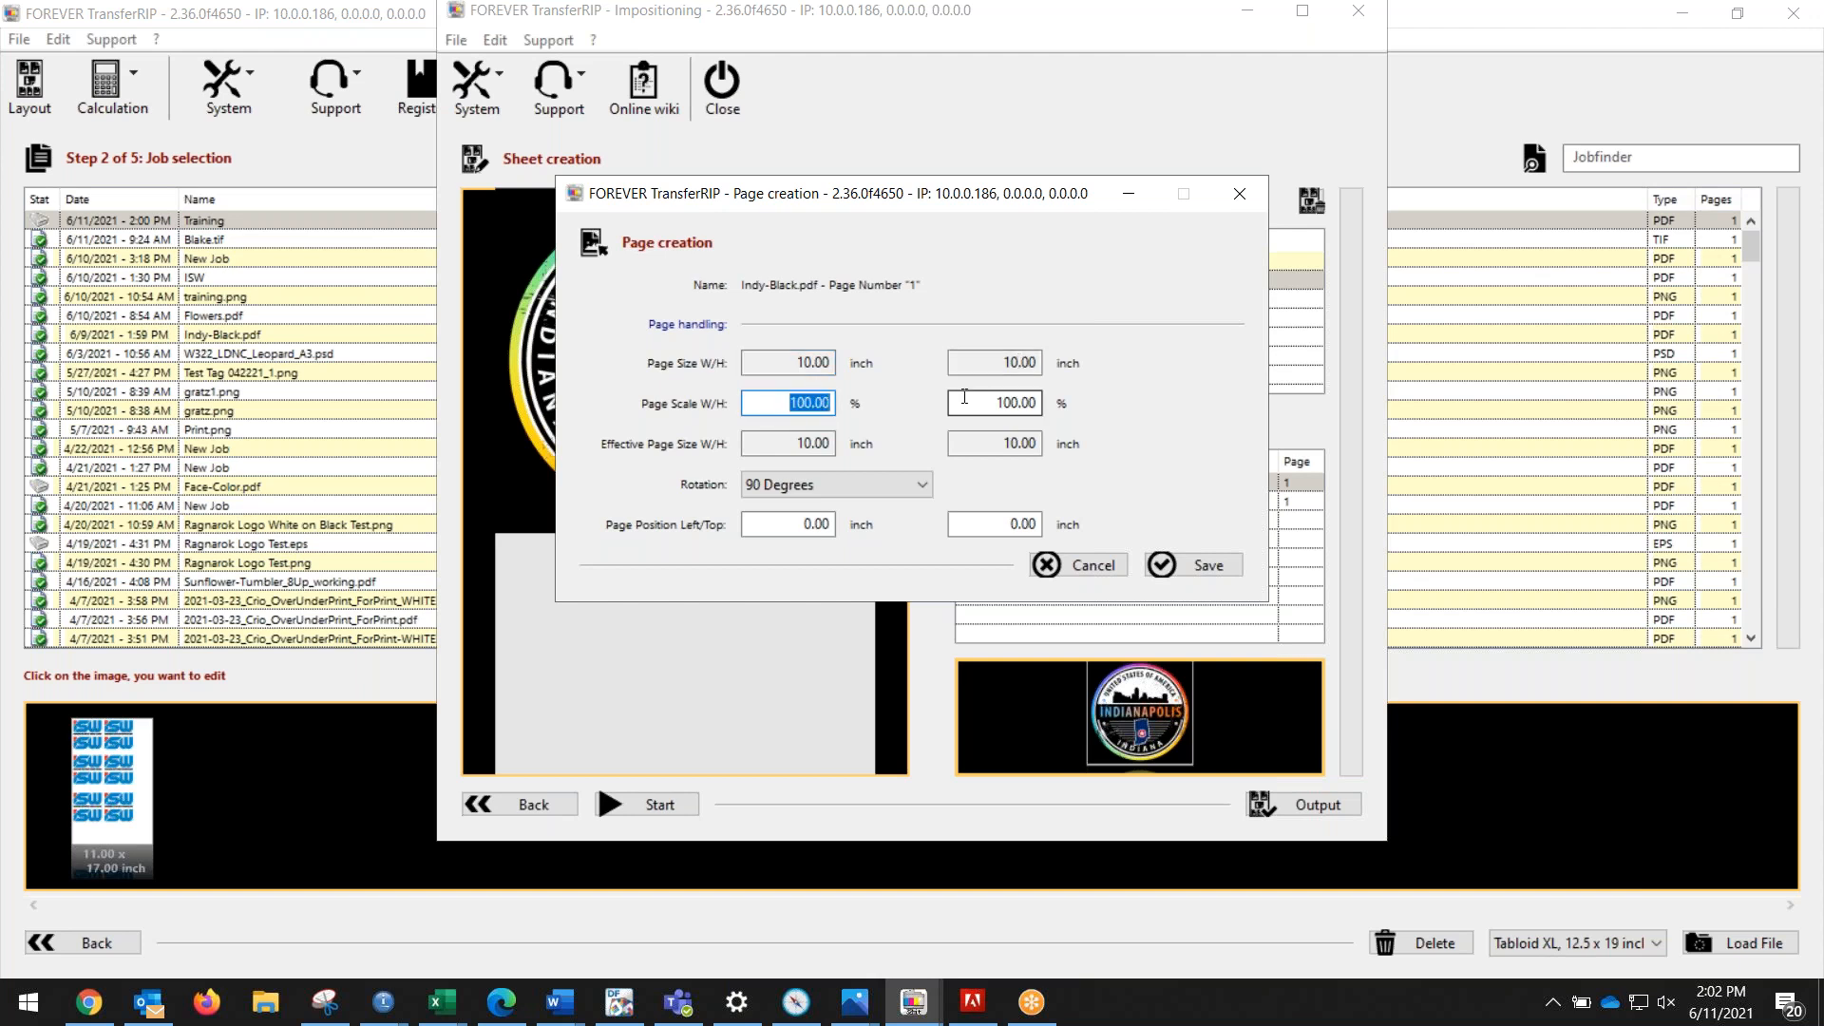
pyautogui.write('1')
pyautogui.click(1033, 403)
pyautogui.write('10')
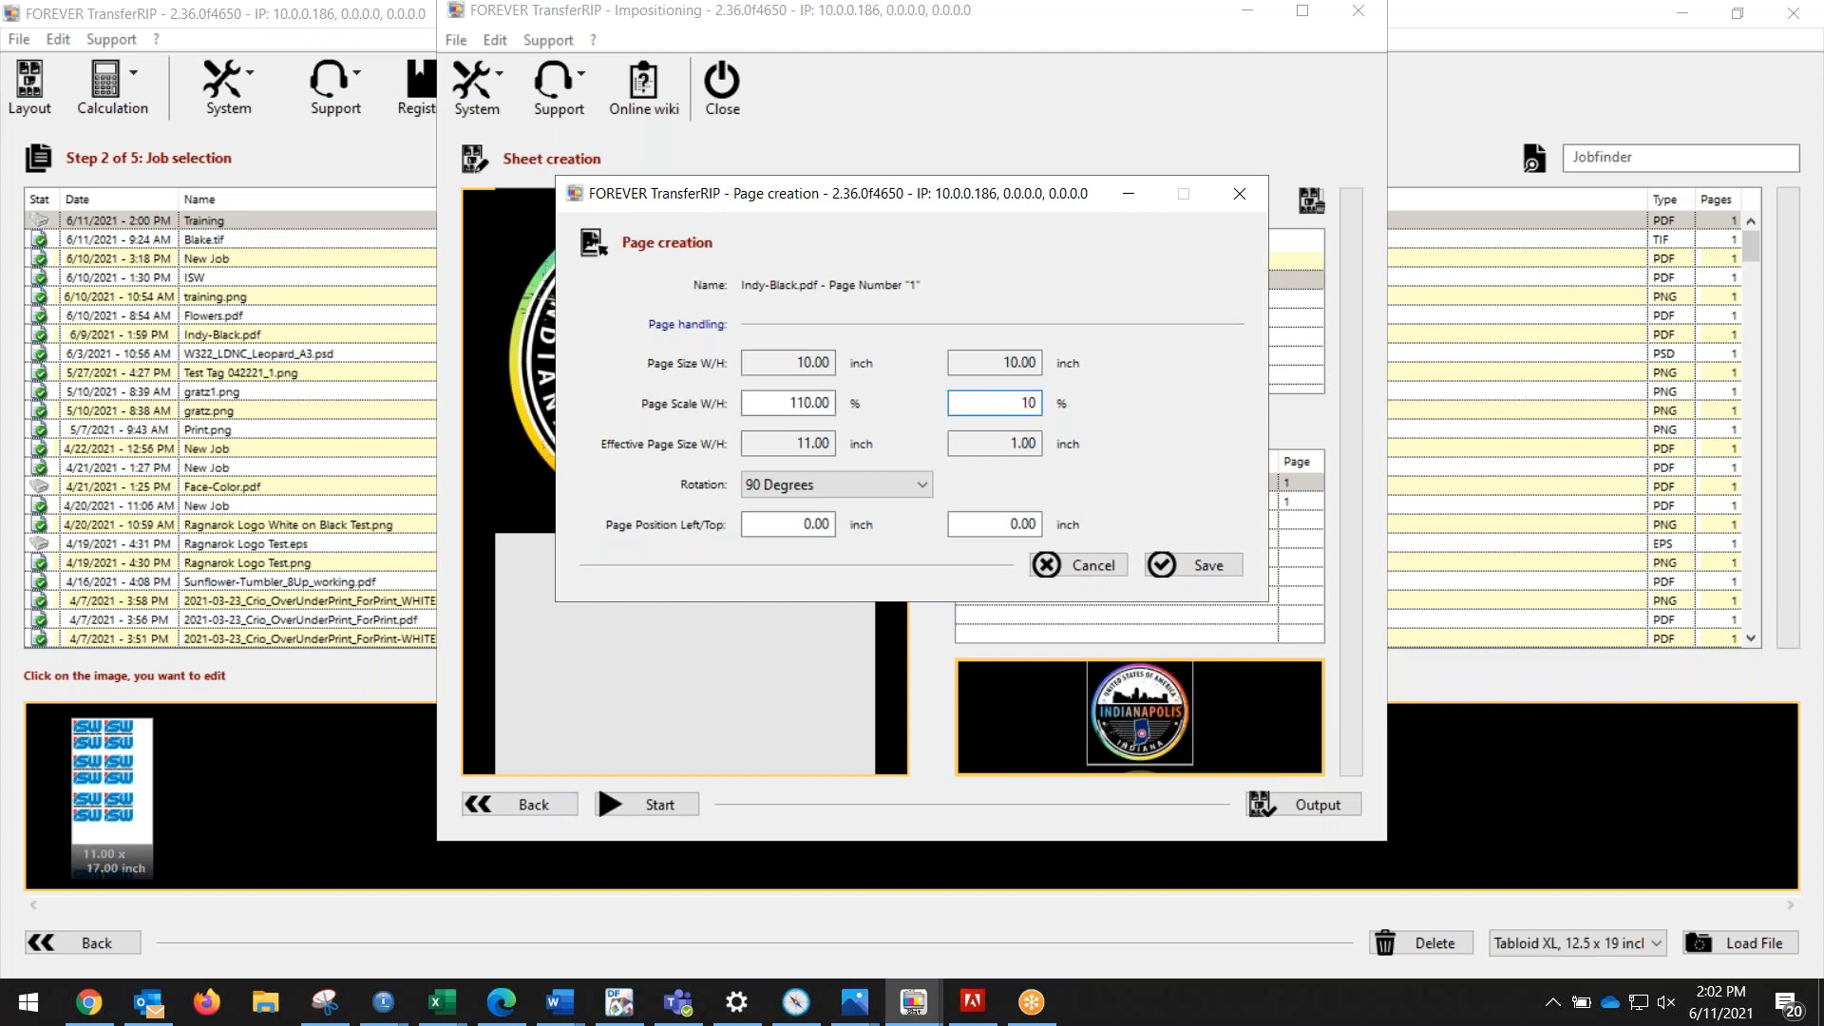
pyautogui.write('0')
pyautogui.click(1193, 565)
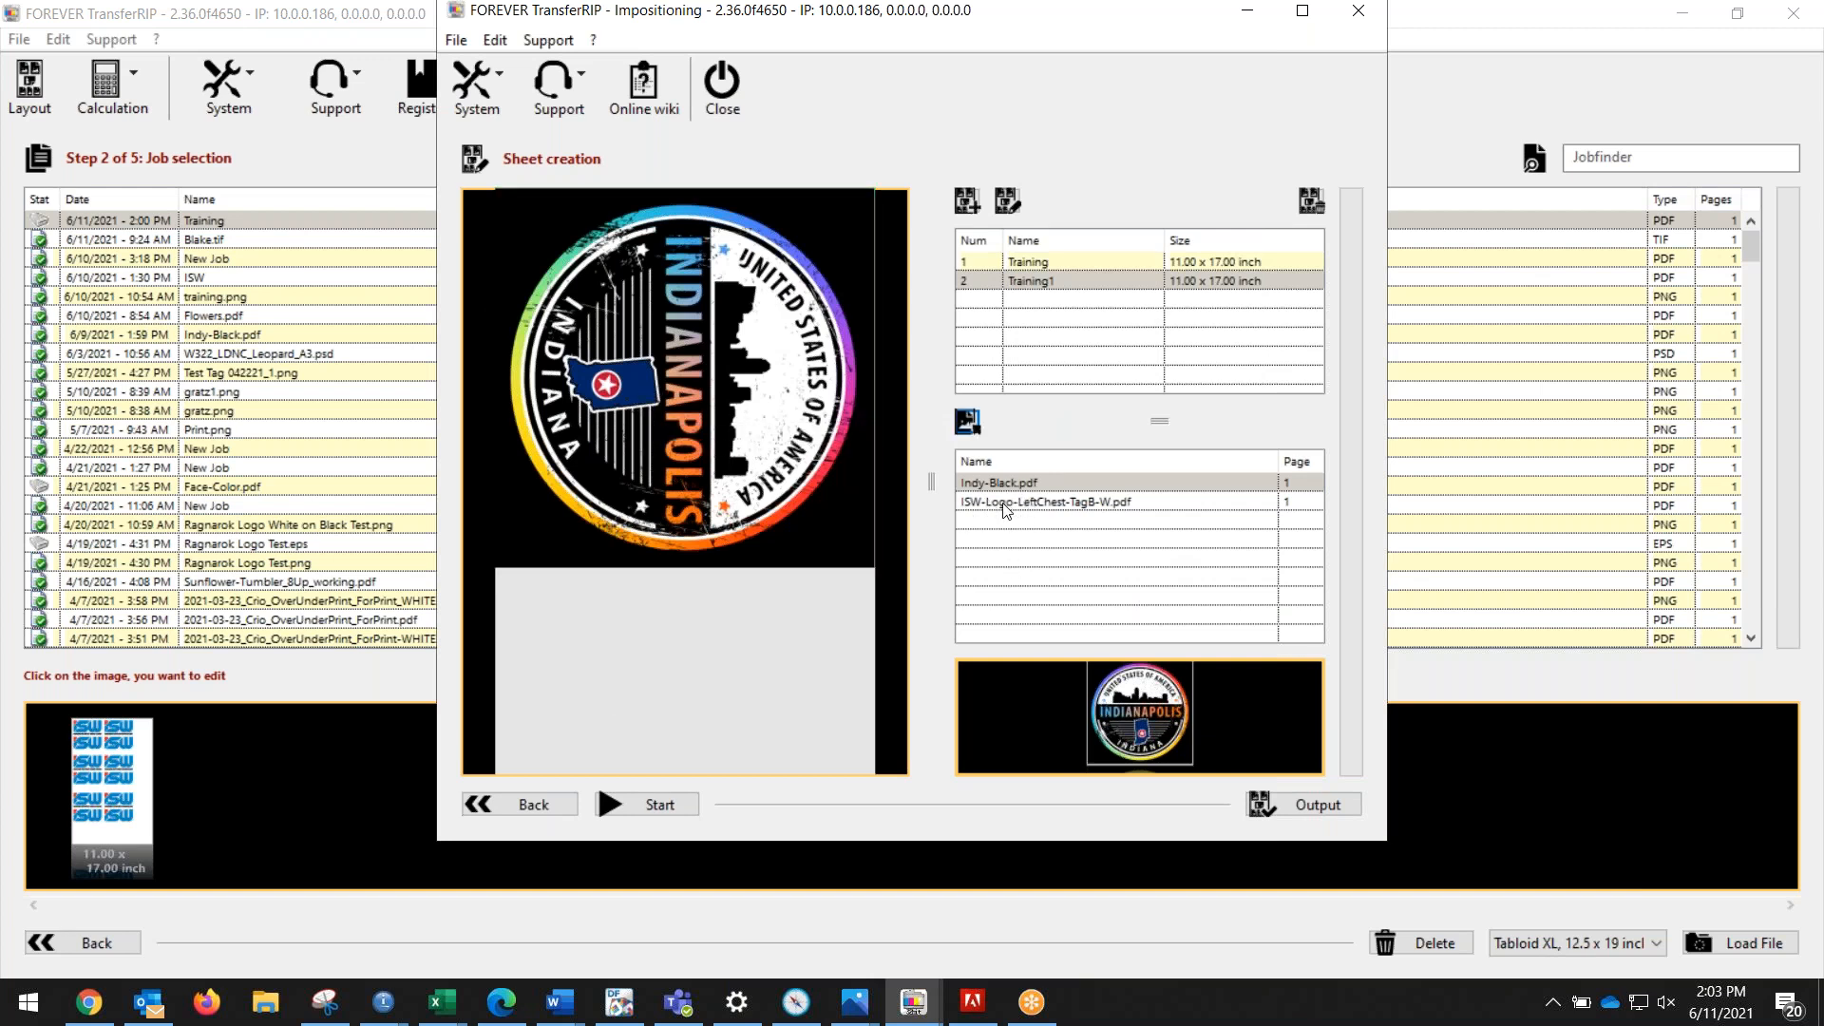
# Step: Place ISW-Logo-LeftChest-TagB-W.pdf on the Training1 sheet at 0.30 inch from the left and 12 inches from the top
pyautogui.click(1069, 502)
pyautogui.click(967, 421)
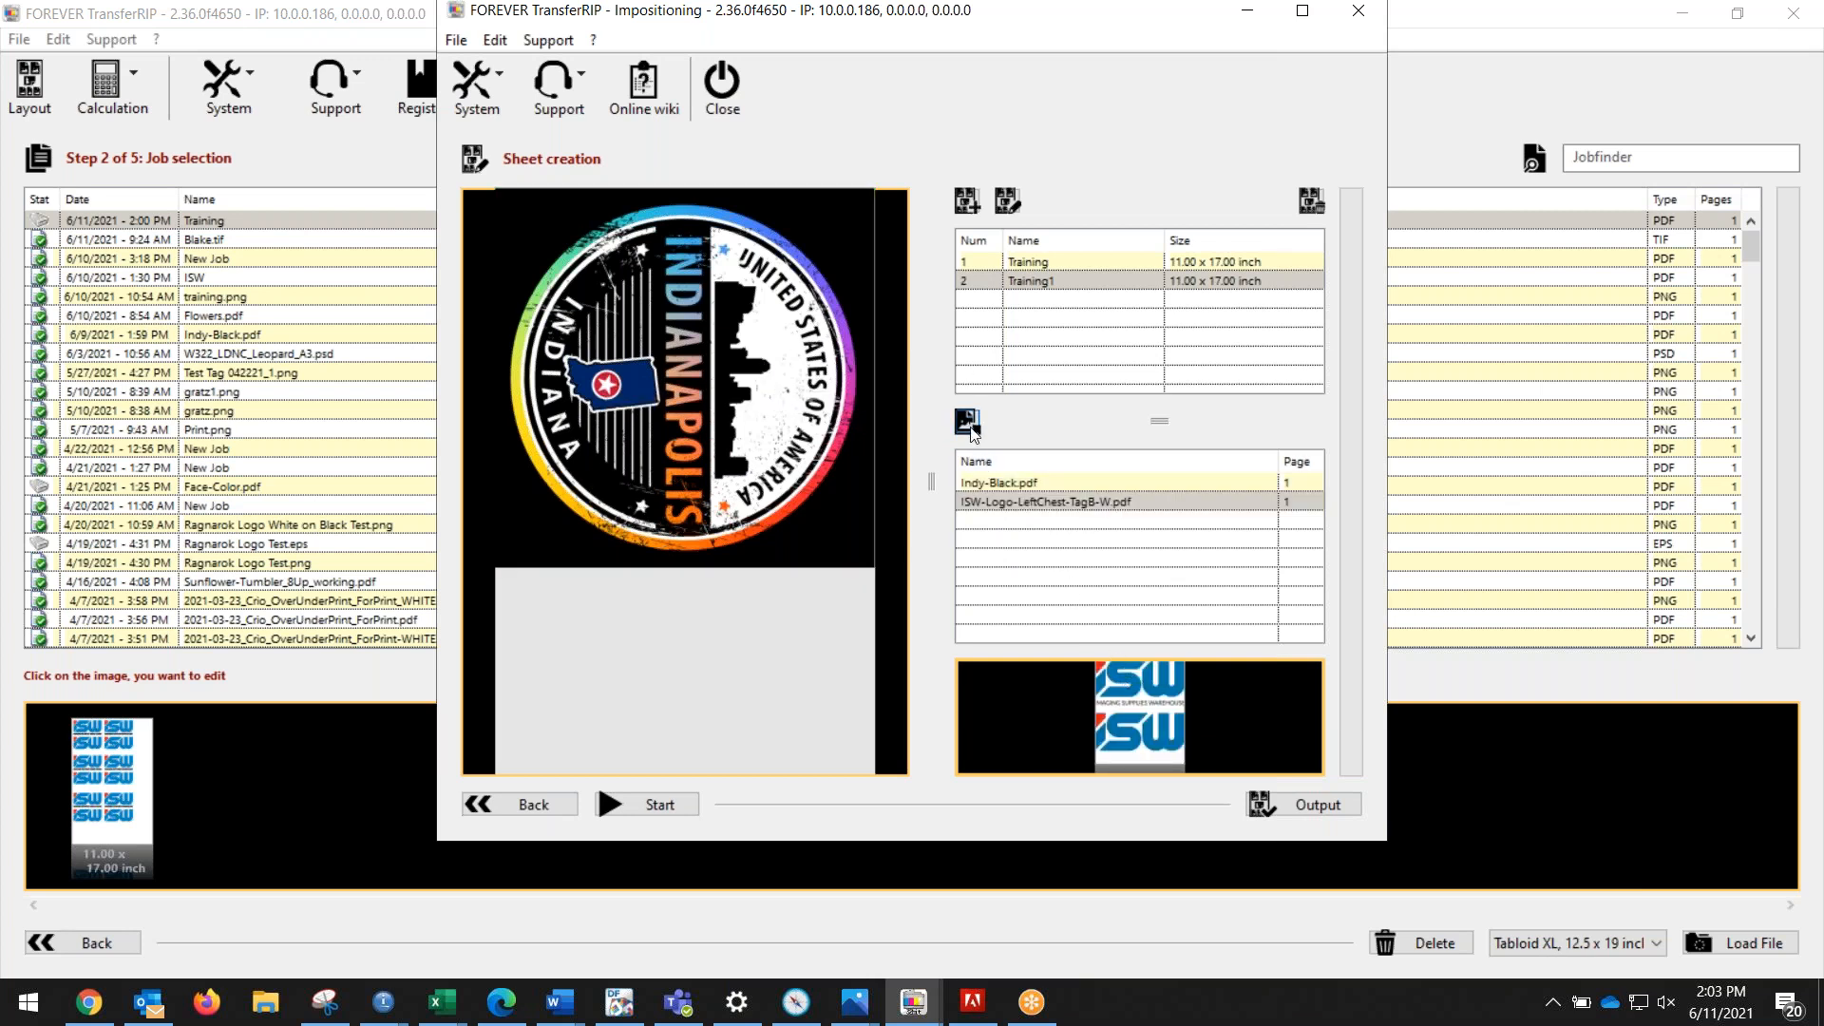
pyautogui.moveTo(796, 526); pyautogui.dragTo(989, 540)
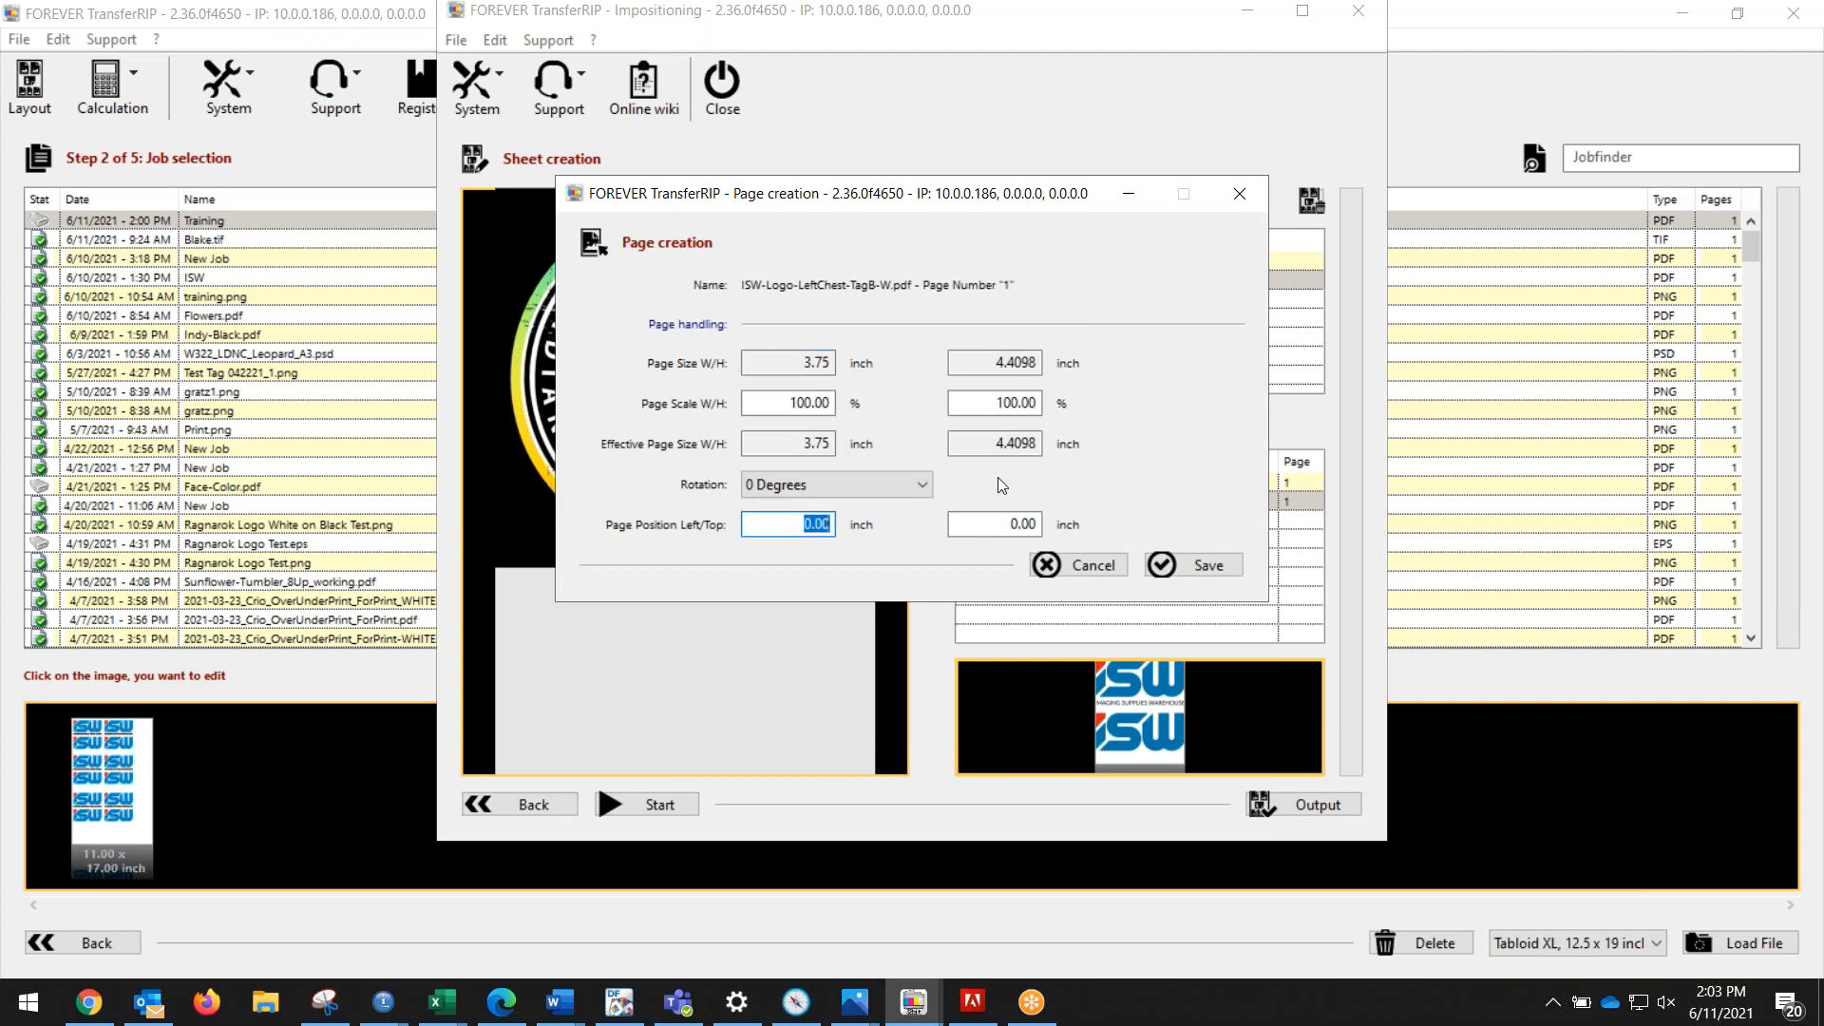
pyautogui.write('.3')
pyautogui.press('Tab')
pyautogui.write('1')
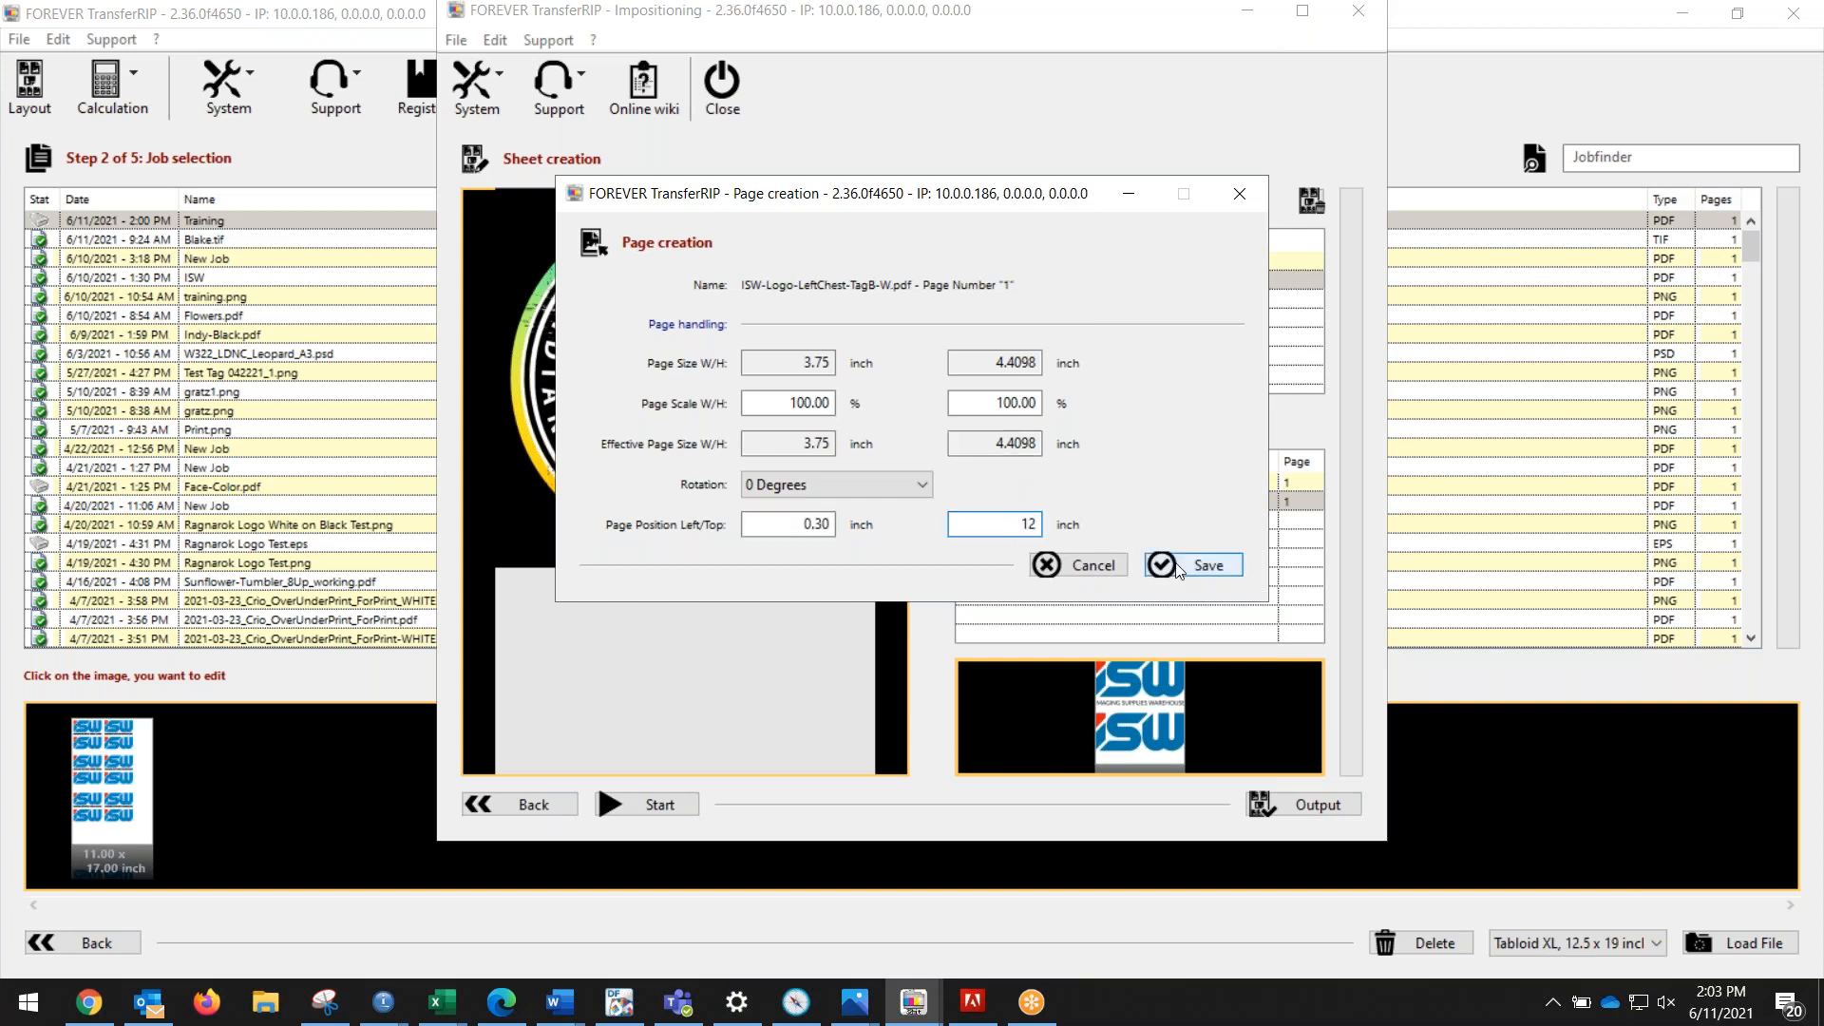
pyautogui.click(1151, 568)
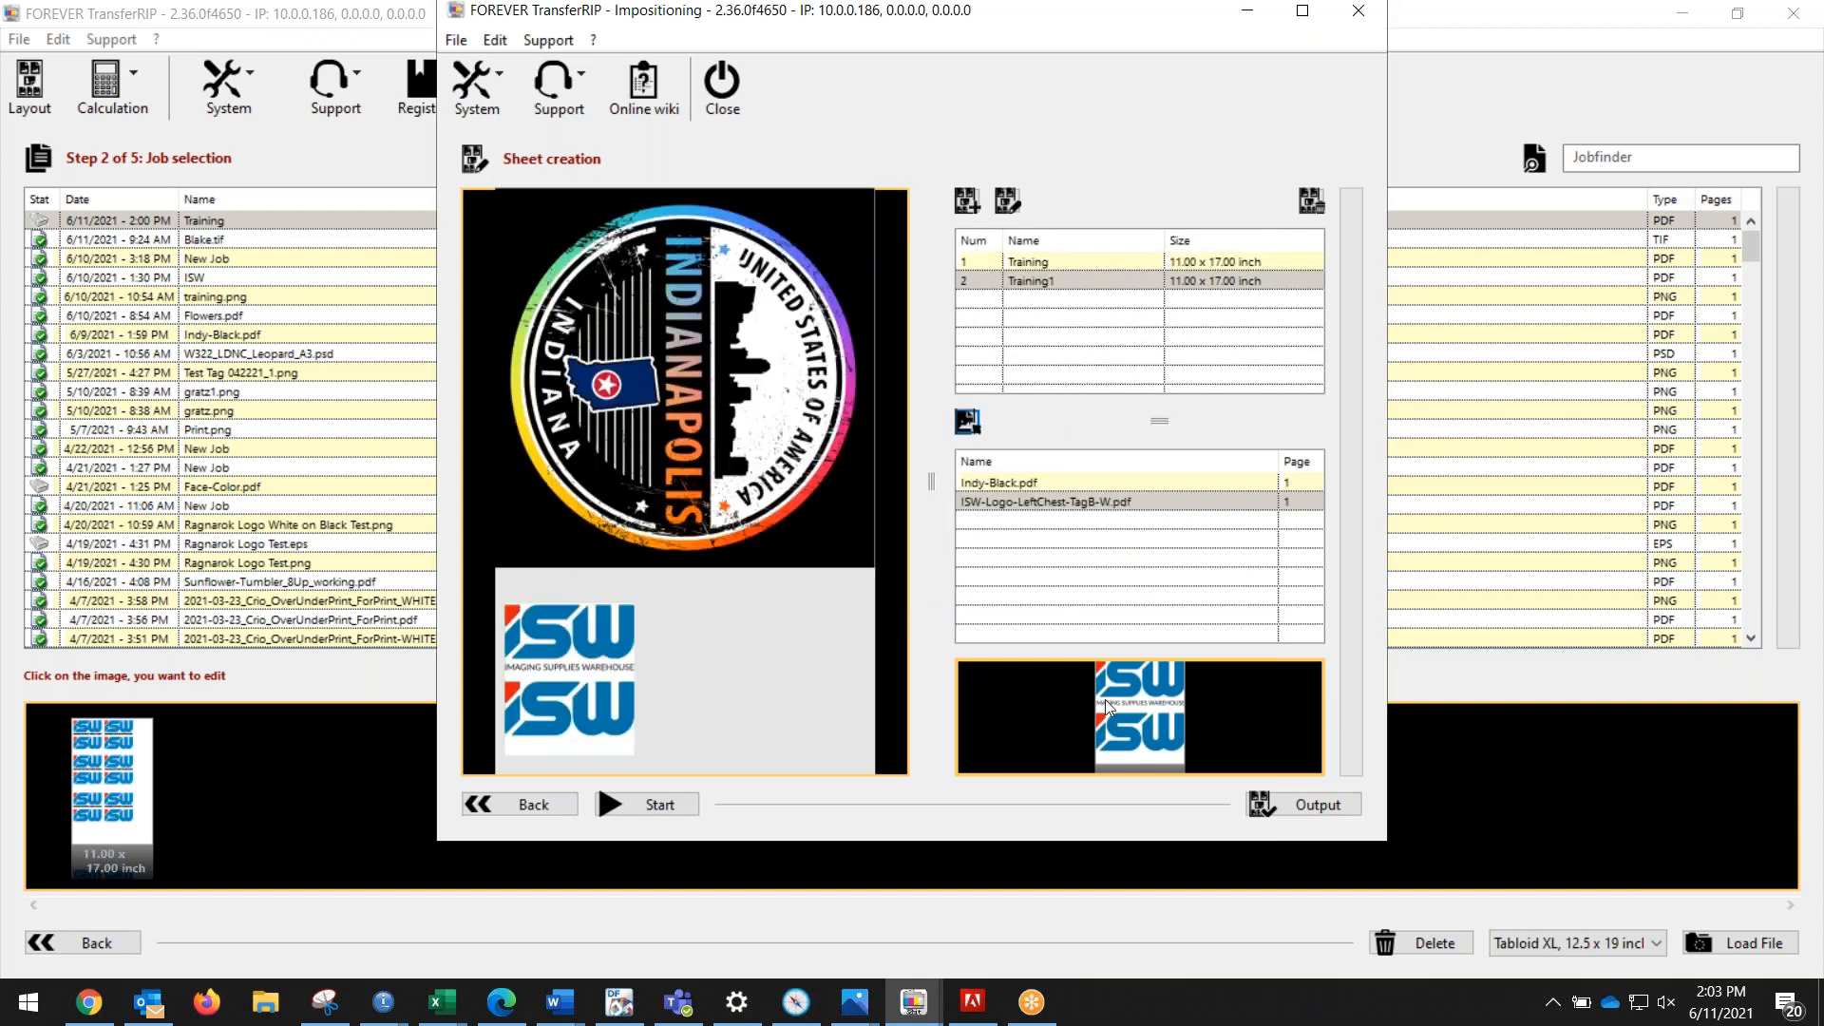
# Step: Add a second copy of the ISW logo page at left position 4.50 inches and top position 12 inches
pyautogui.click(968, 421)
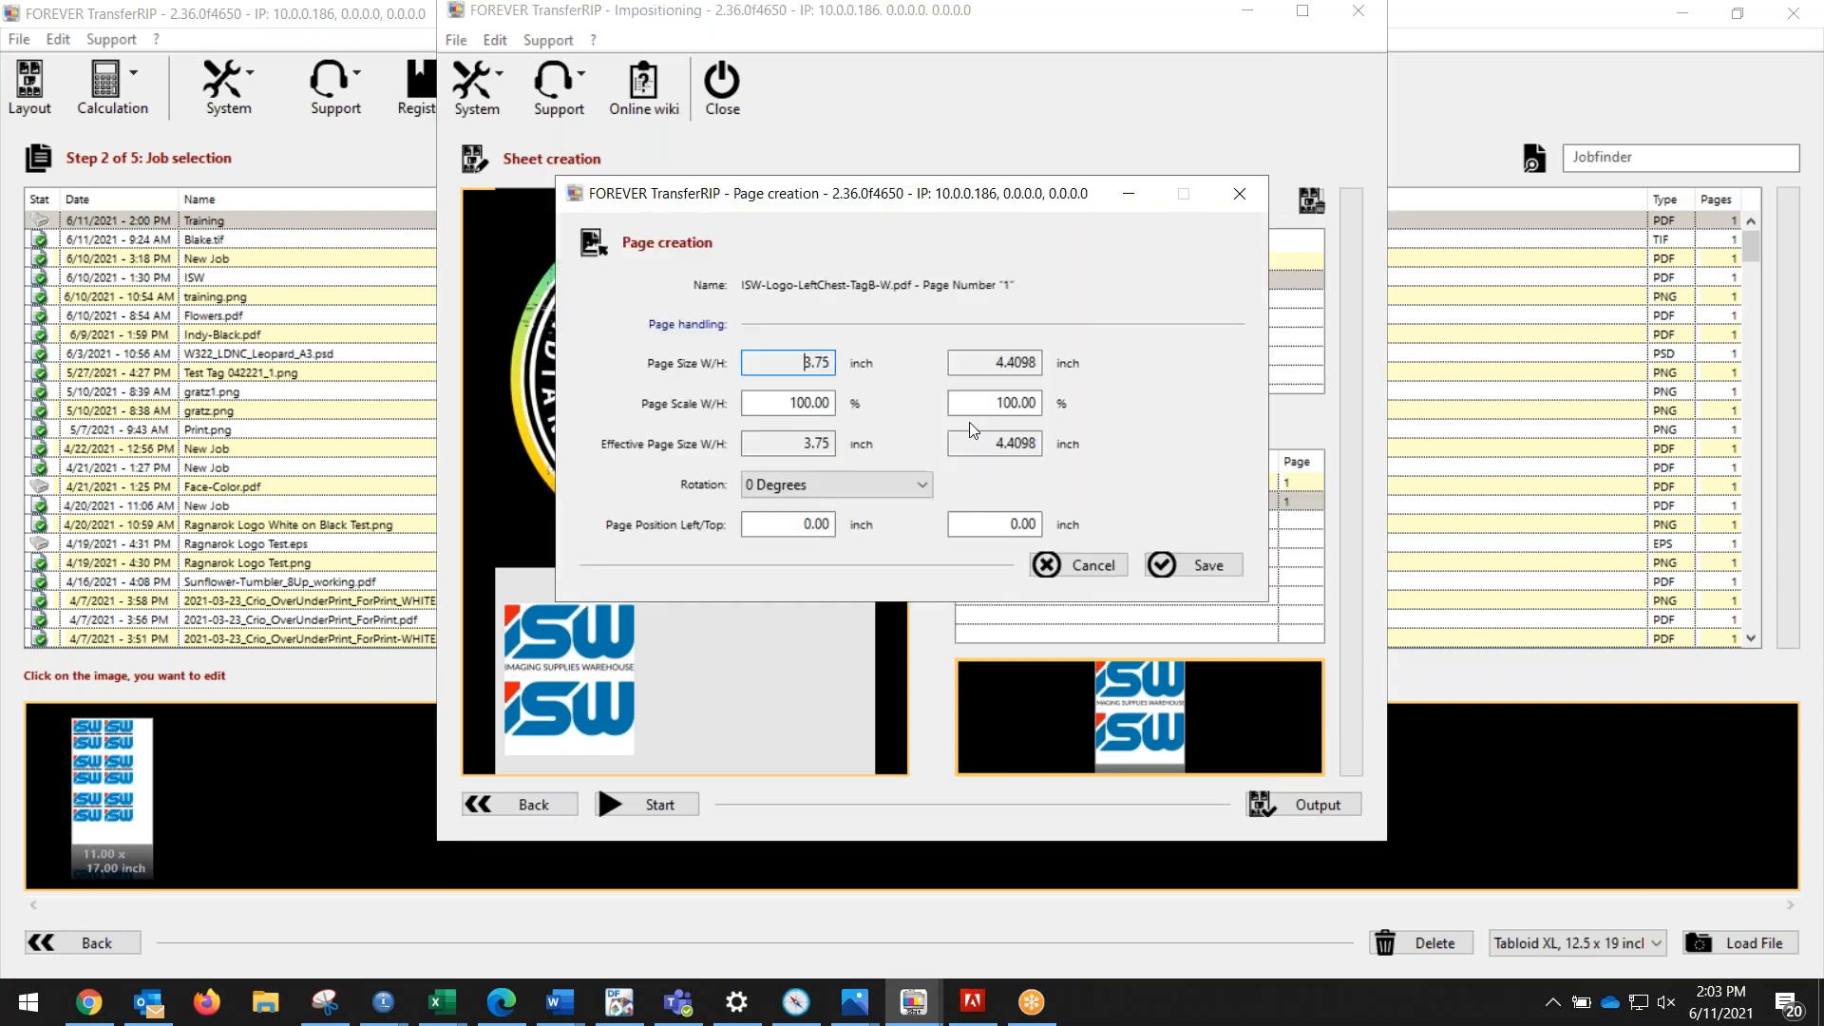
pyautogui.moveTo(765, 525); pyautogui.dragTo(865, 528)
pyautogui.write('4.50')
pyautogui.press('Tab')
pyautogui.write('12')
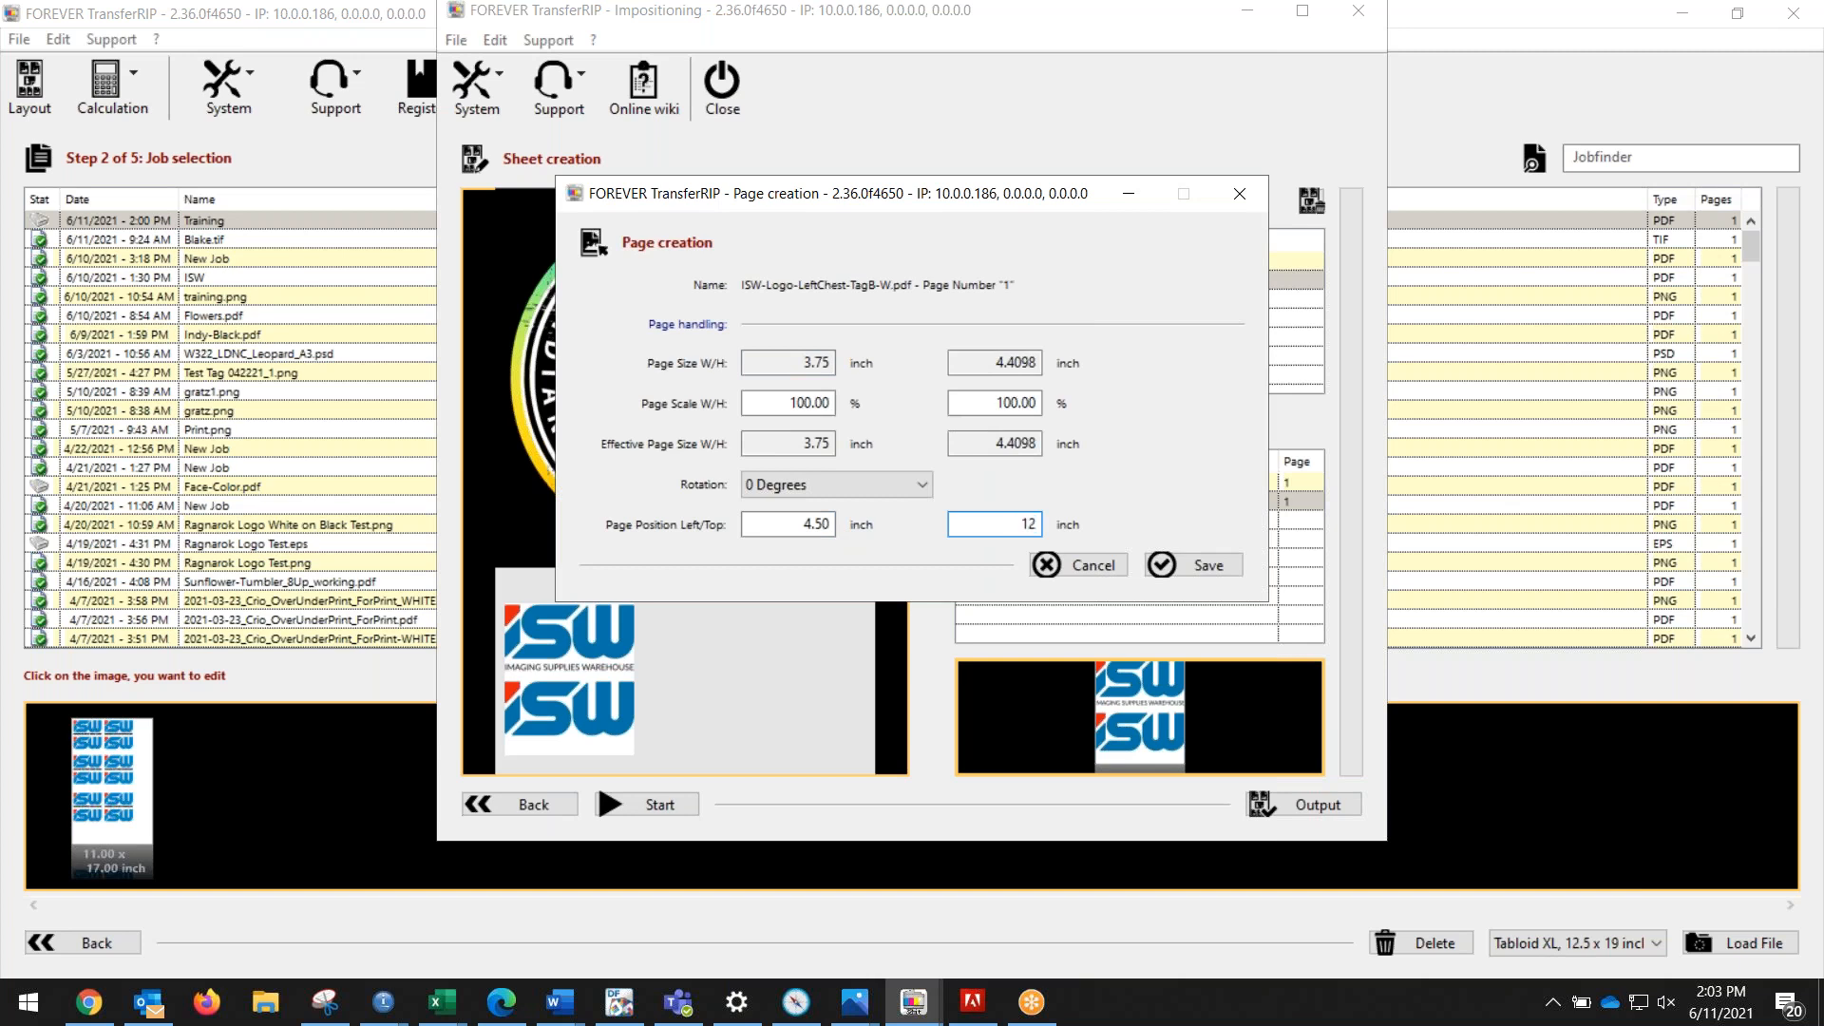
pyautogui.click(1195, 564)
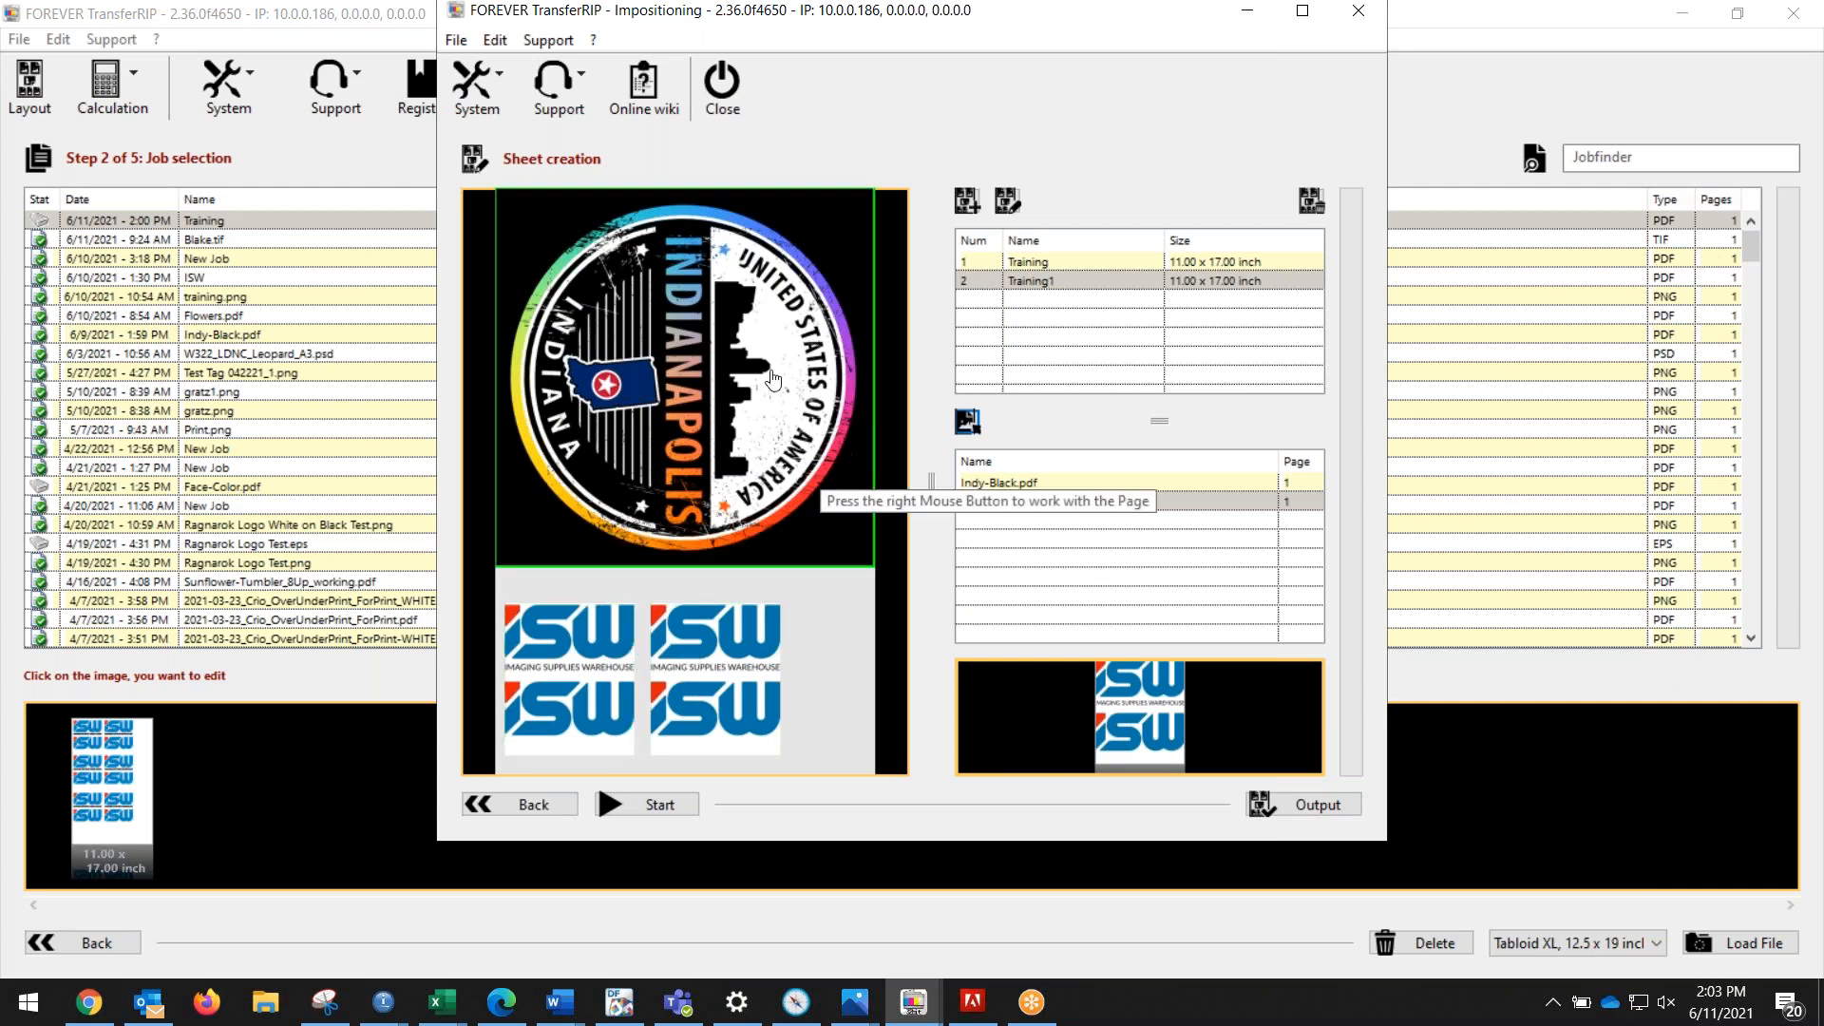
# Step: Output the Training1 sheet under the name Training with the Laser-Dark (No-Cut) LowTemp Pro8432WT profile and close the layout window
pyautogui.click(1327, 806)
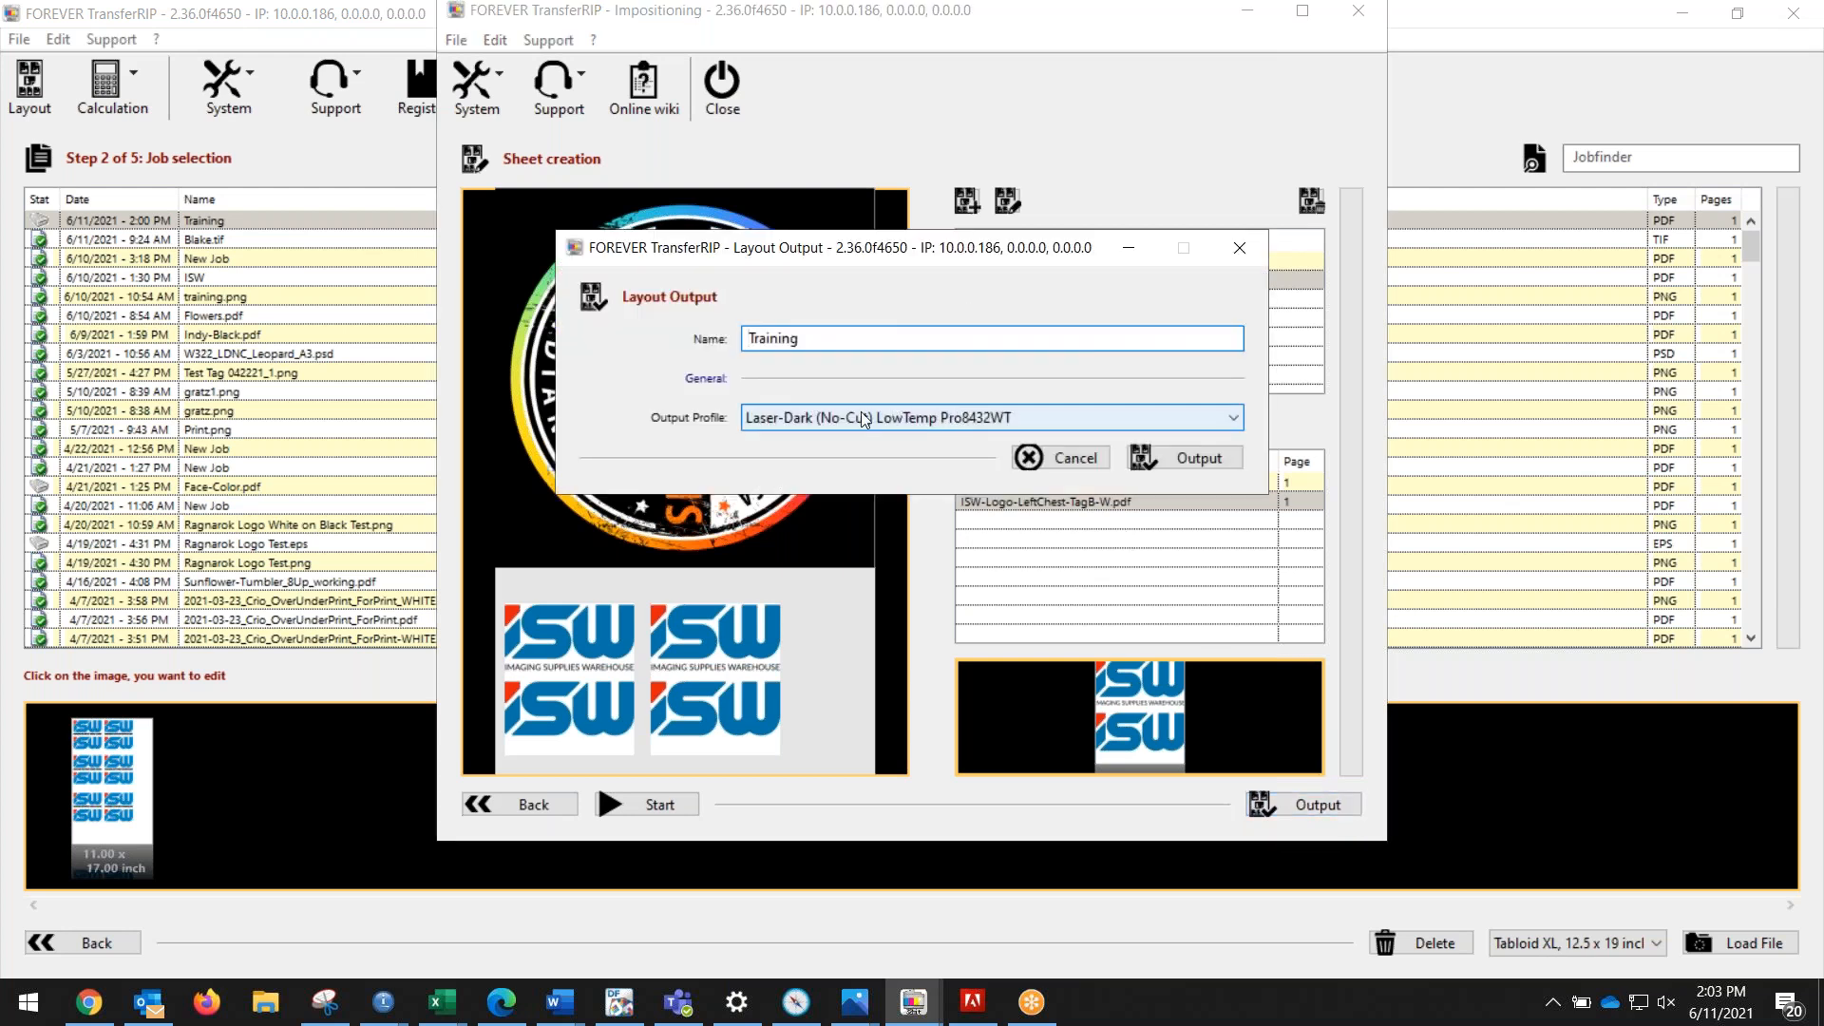
pyautogui.click(1183, 459)
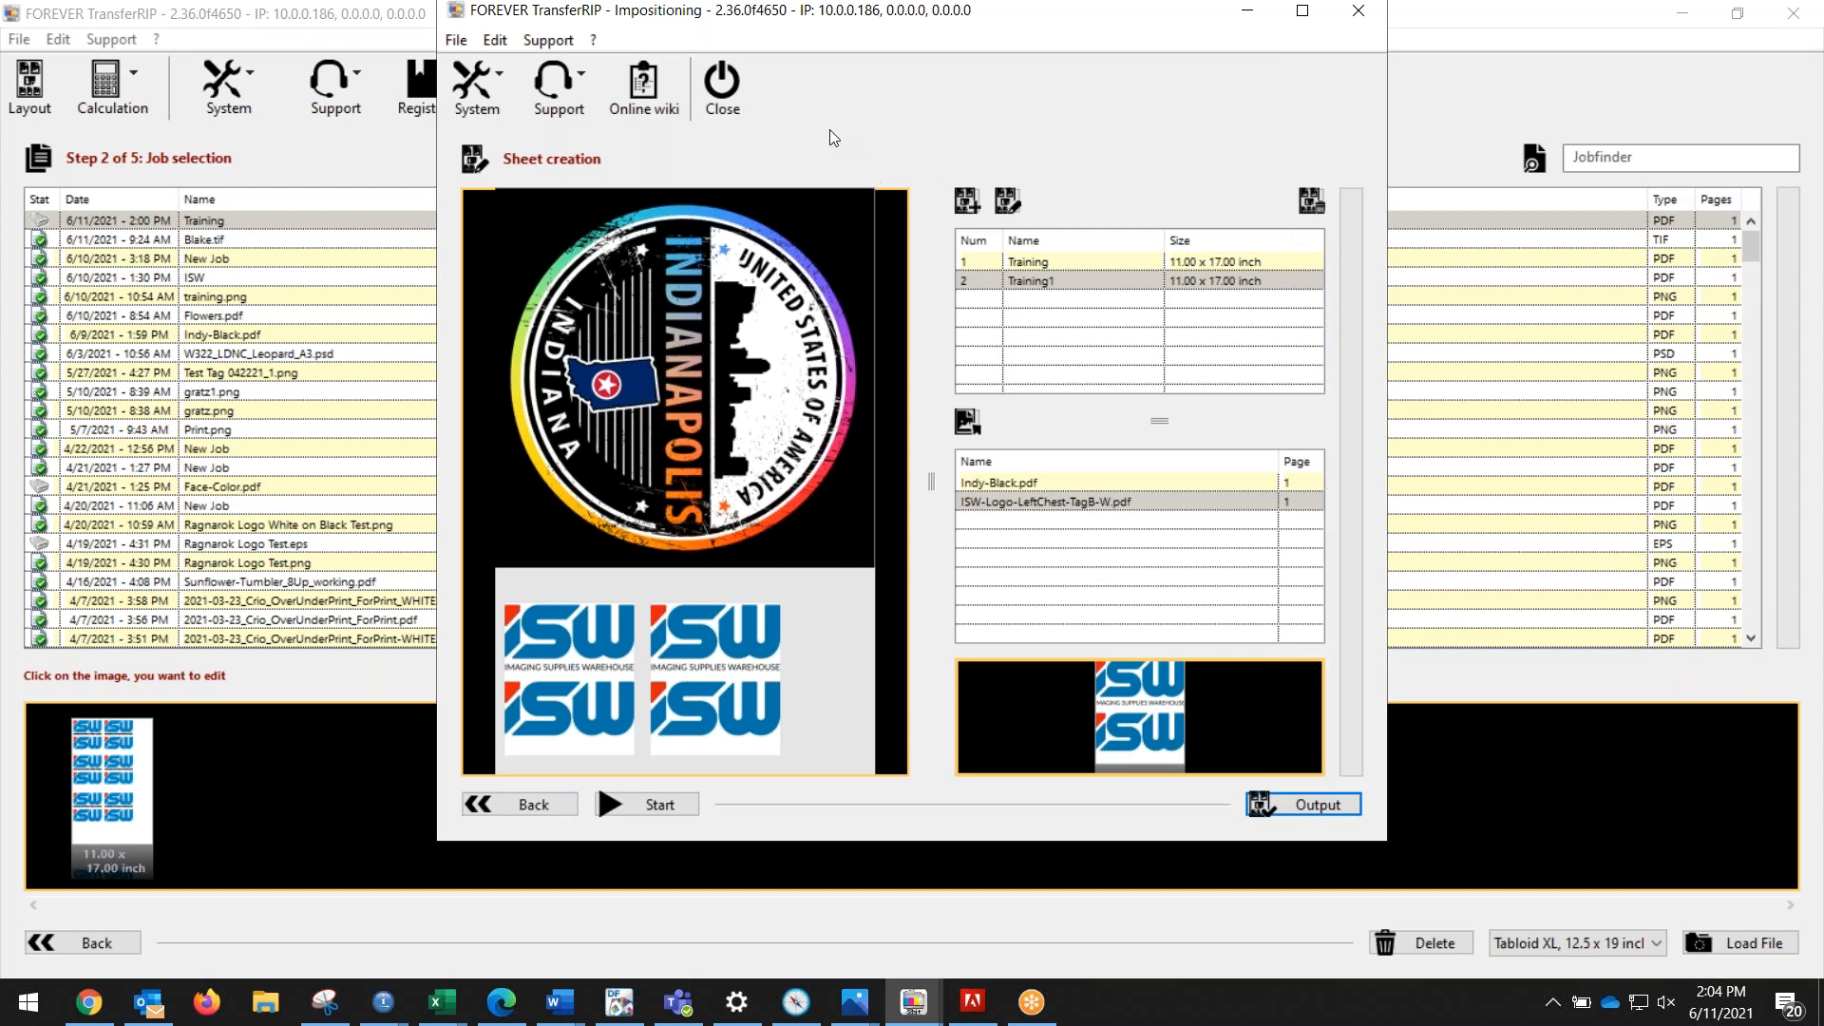
pyautogui.click(722, 87)
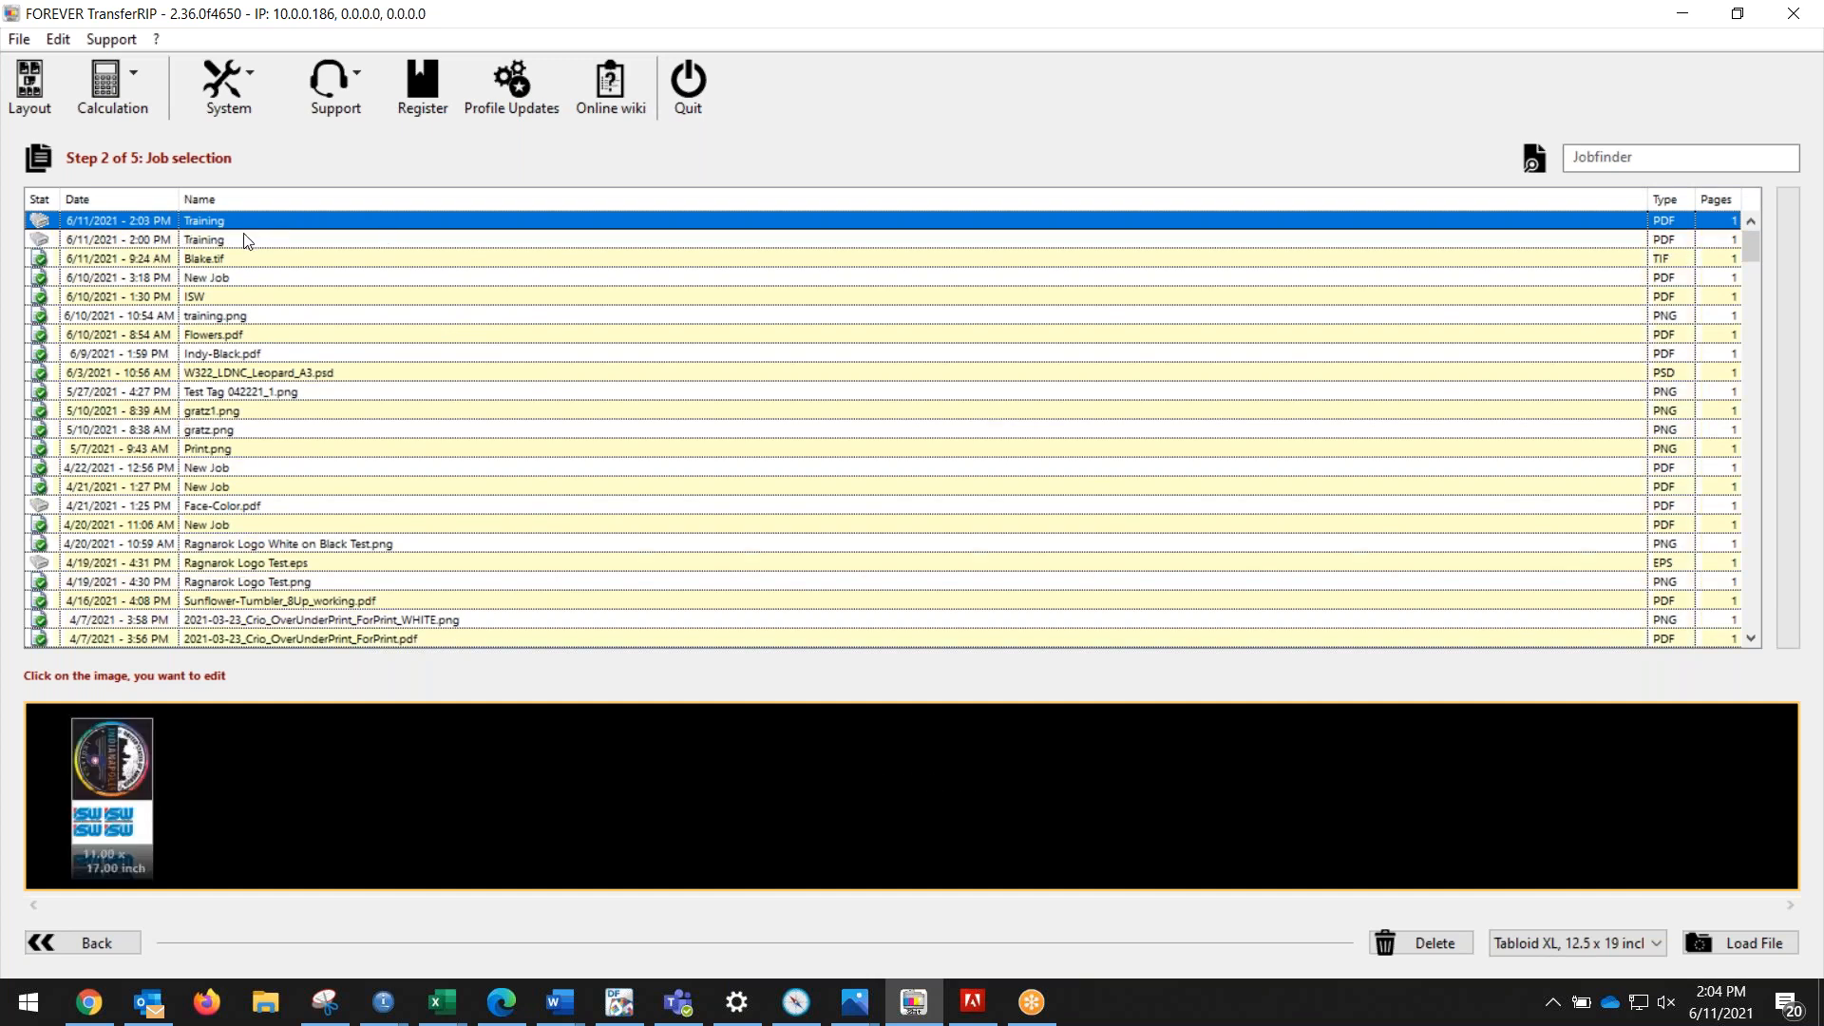
# Step: Open the list of layout jobs again
pyautogui.click(31, 93)
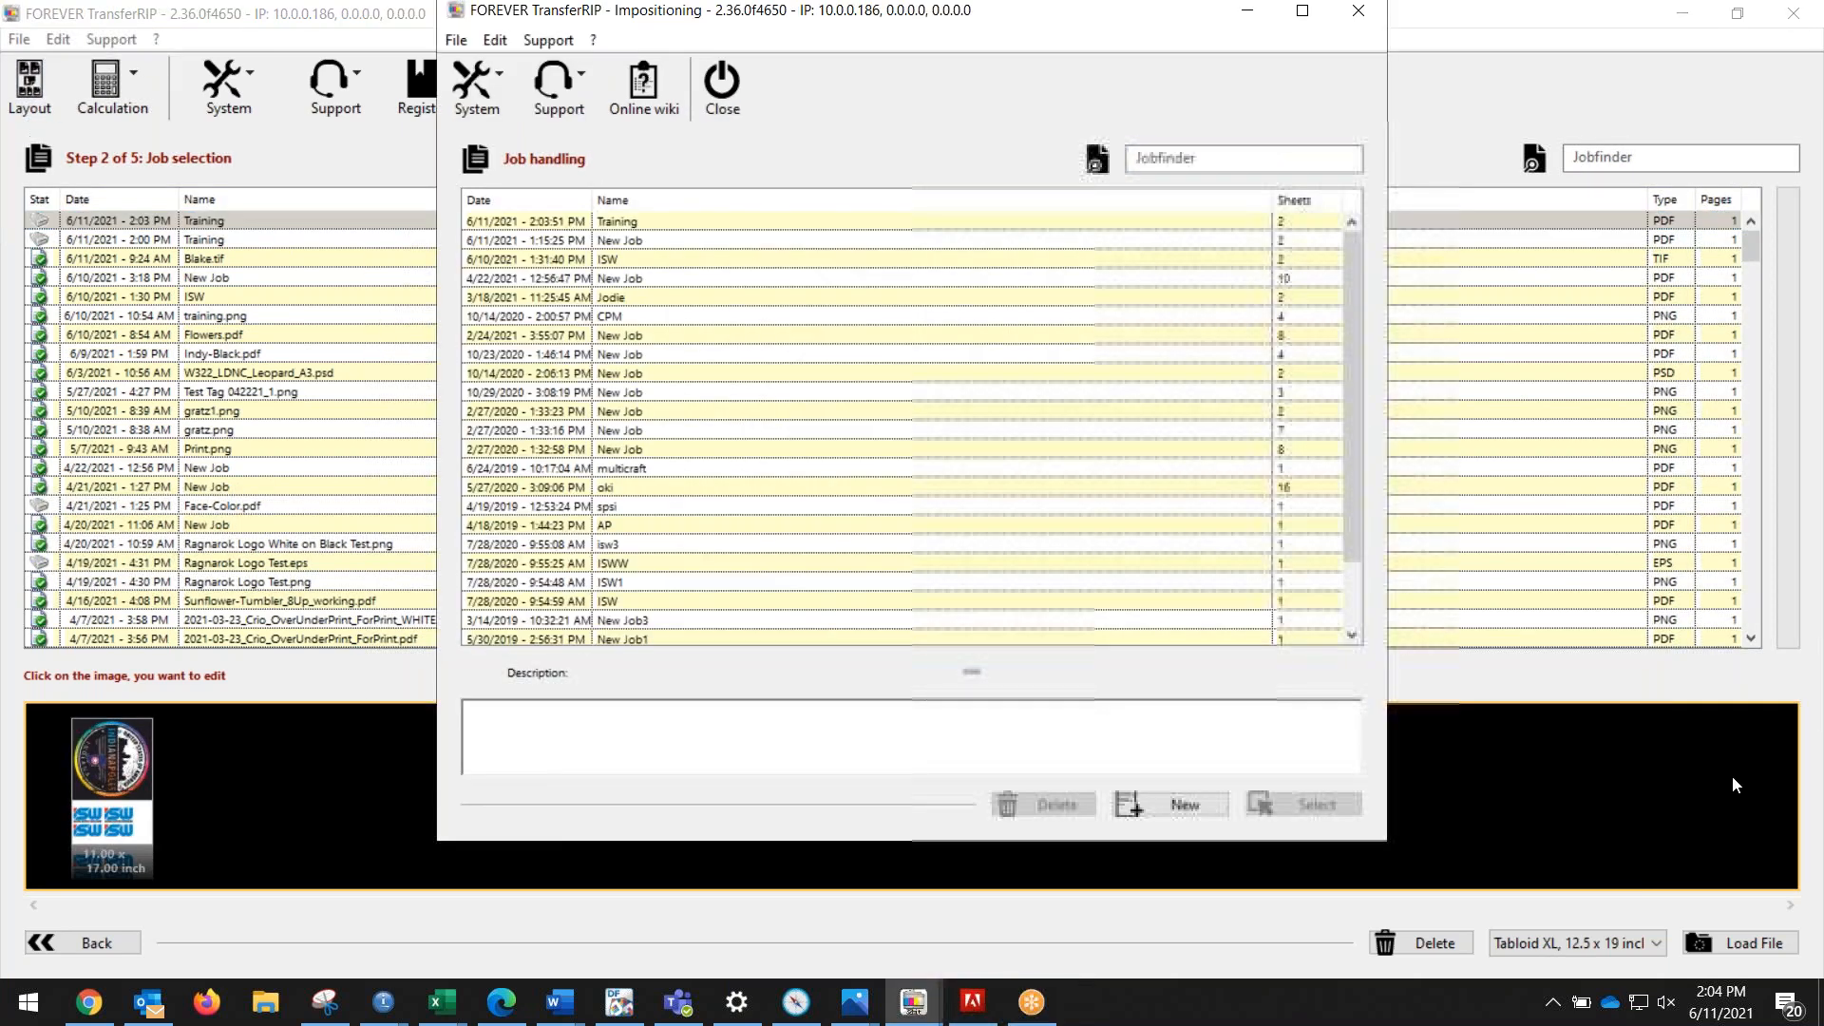